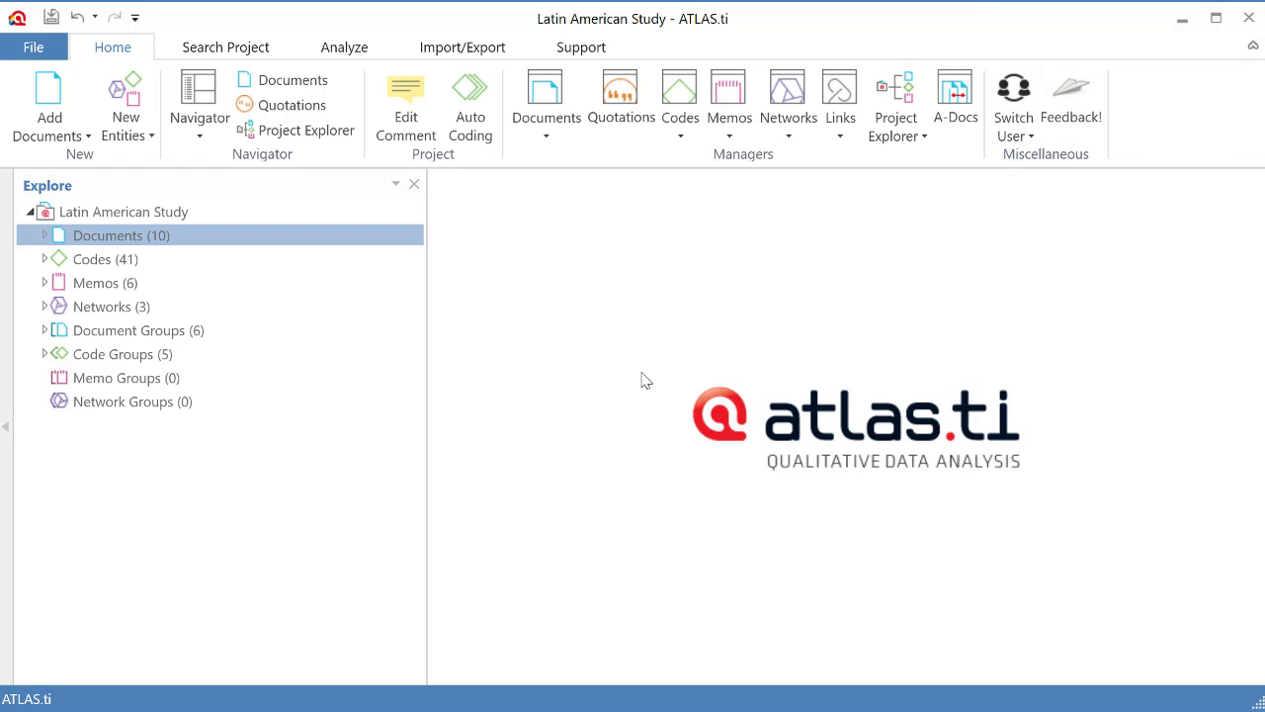
List all ten project documents and select D5 GUA-Rural-Assistant Director Health Center.rtf.
{"action": "left_click", "coordinate": [44, 237]}
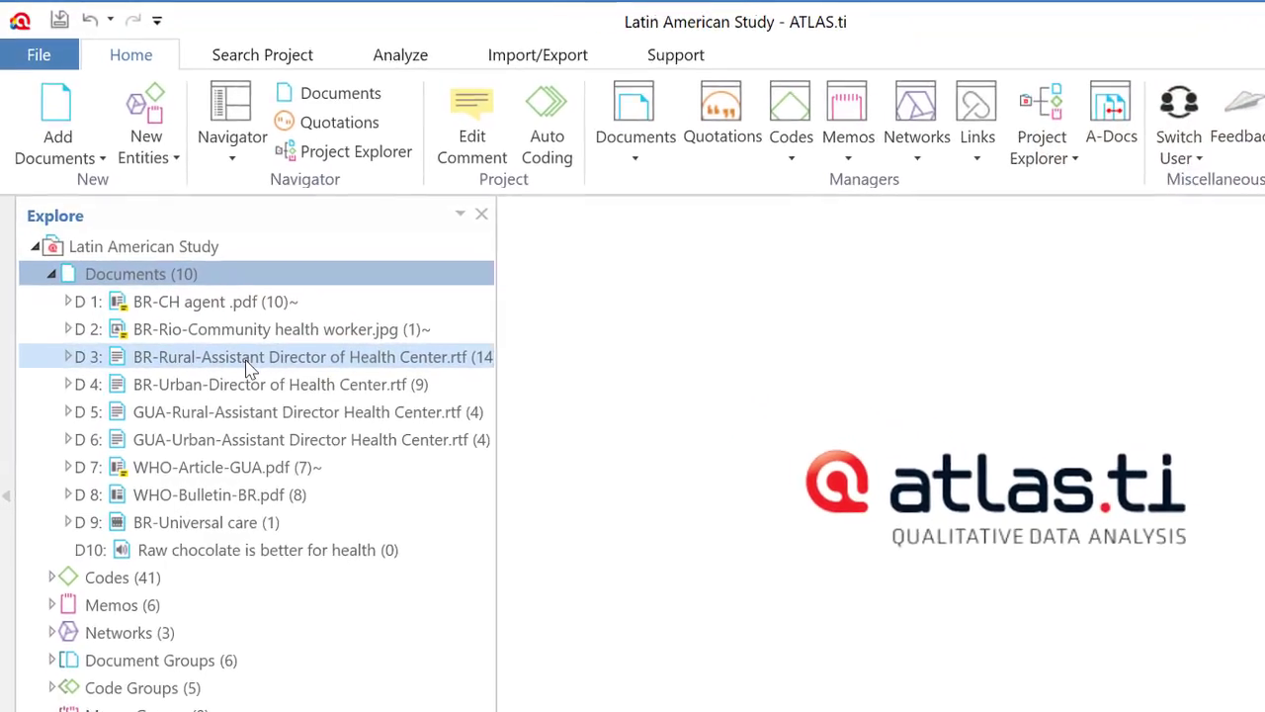
{"action": "left_click", "coordinate": [245, 410]}
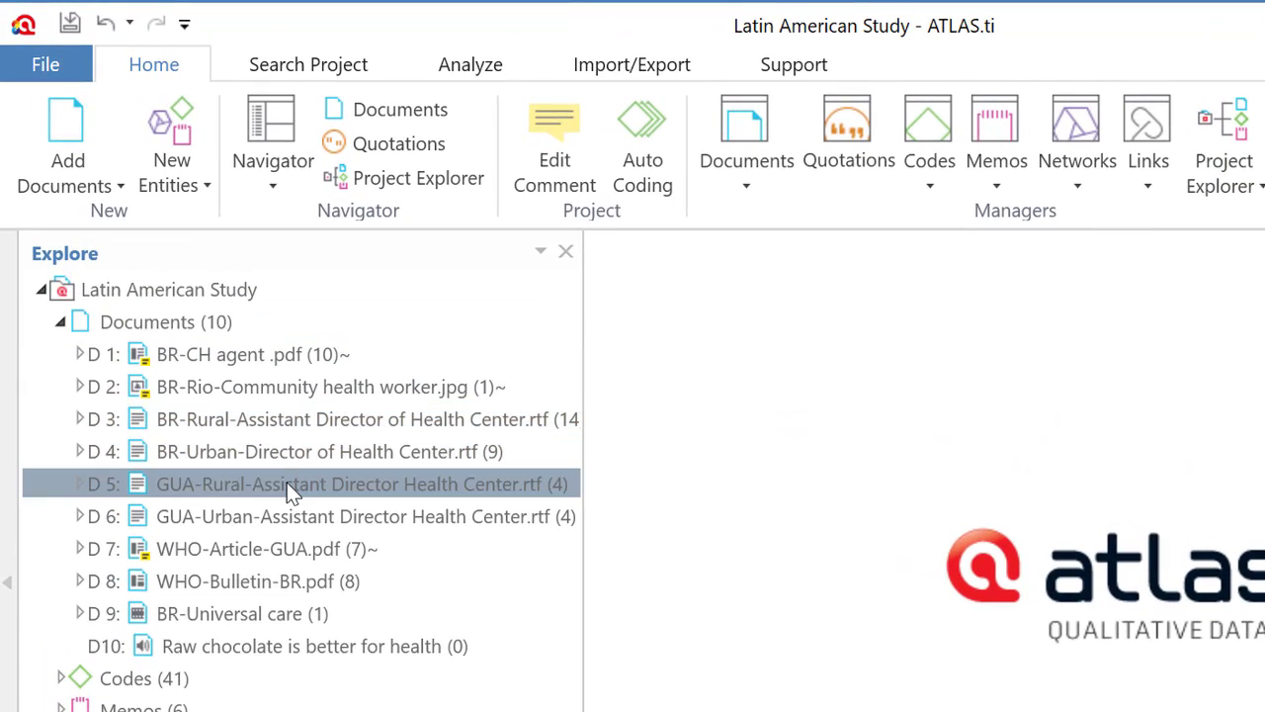
Open document D5 in a maximized network editor and centre its node.
{"action": "right_click", "coordinate": [283, 483]}
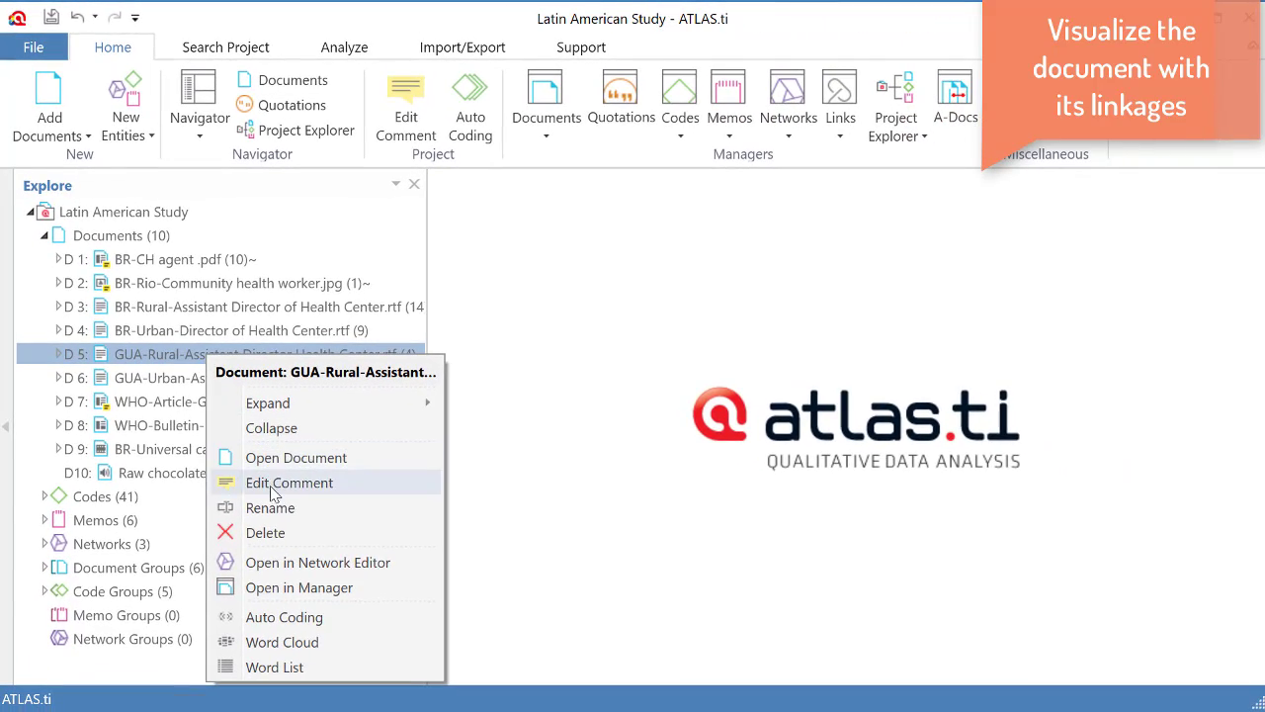
{"action": "left_click", "coordinate": [294, 564]}
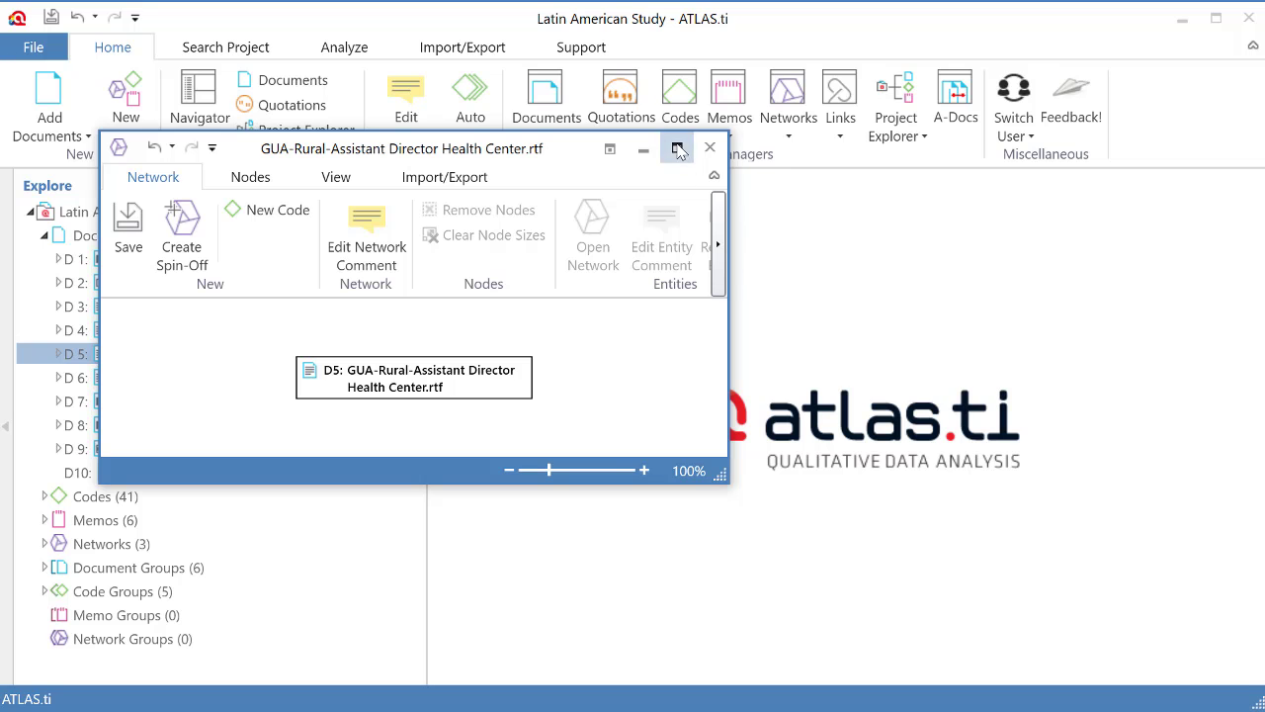
{"action": "left_click", "coordinate": [677, 148]}
{"action": "left_click_drag", "start_coordinate": [341, 245], "coordinate": [623, 280]}
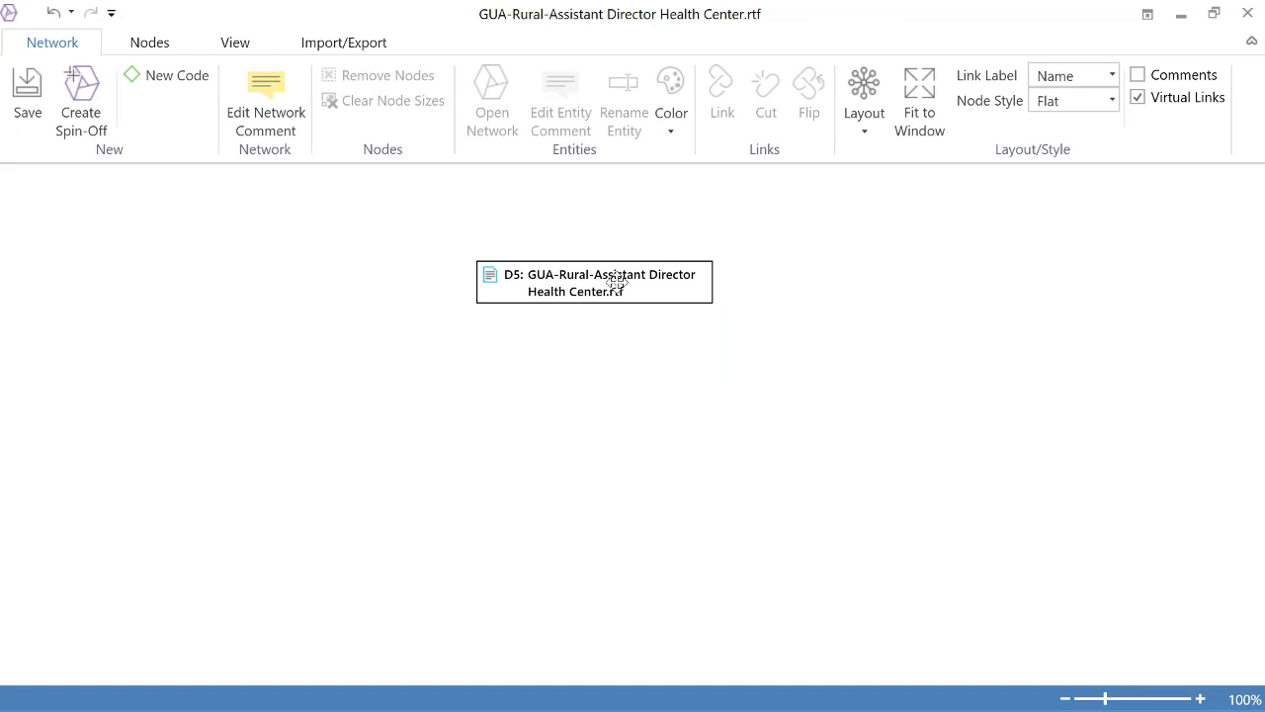
Import the codes linked to D5 and move the D5 node above them.
{"action": "right_click", "coordinate": [617, 281]}
{"action": "mouse_move", "coordinate": [689, 408]}
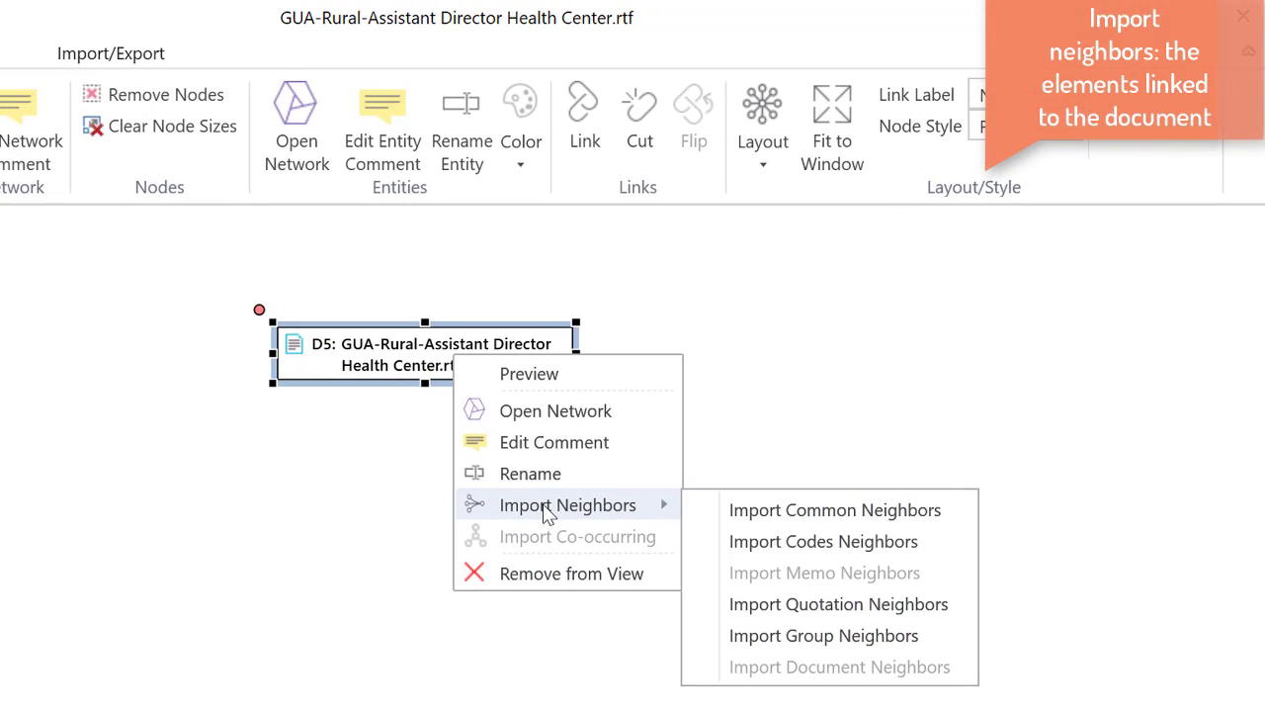
{"action": "left_click", "coordinate": [748, 543]}
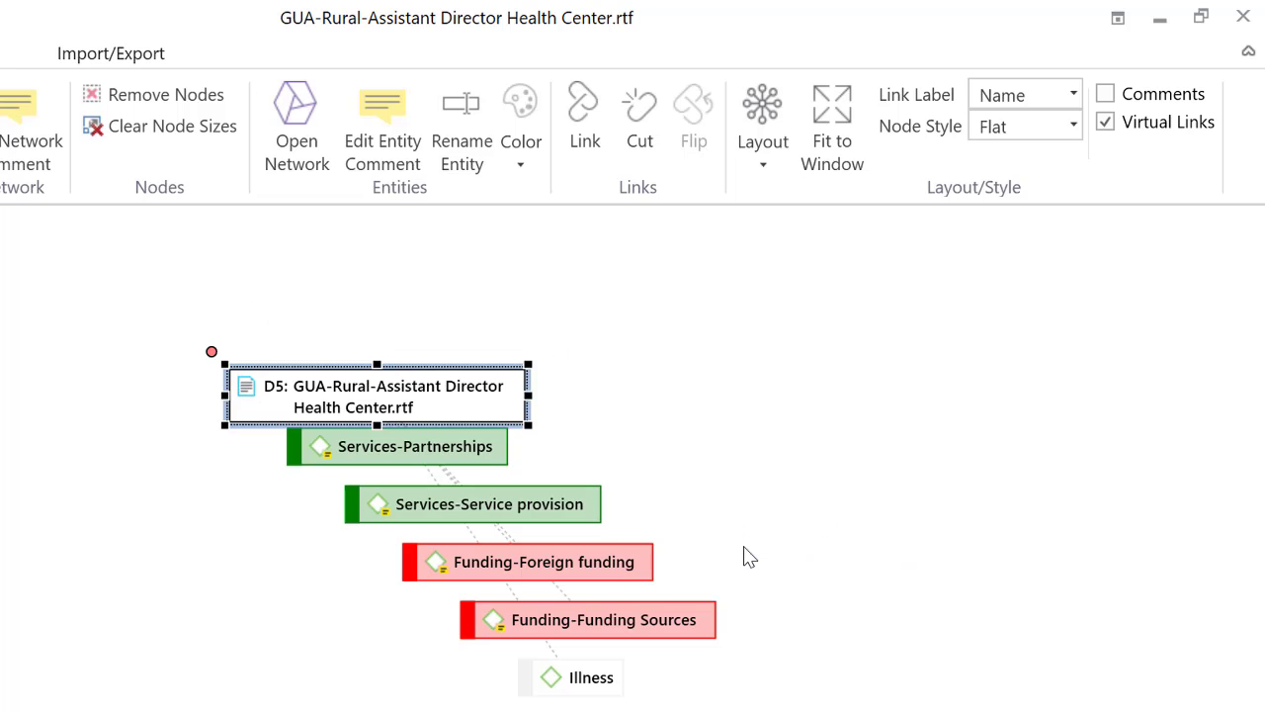
{"action": "left_click_drag", "start_coordinate": [417, 408], "coordinate": [473, 338]}
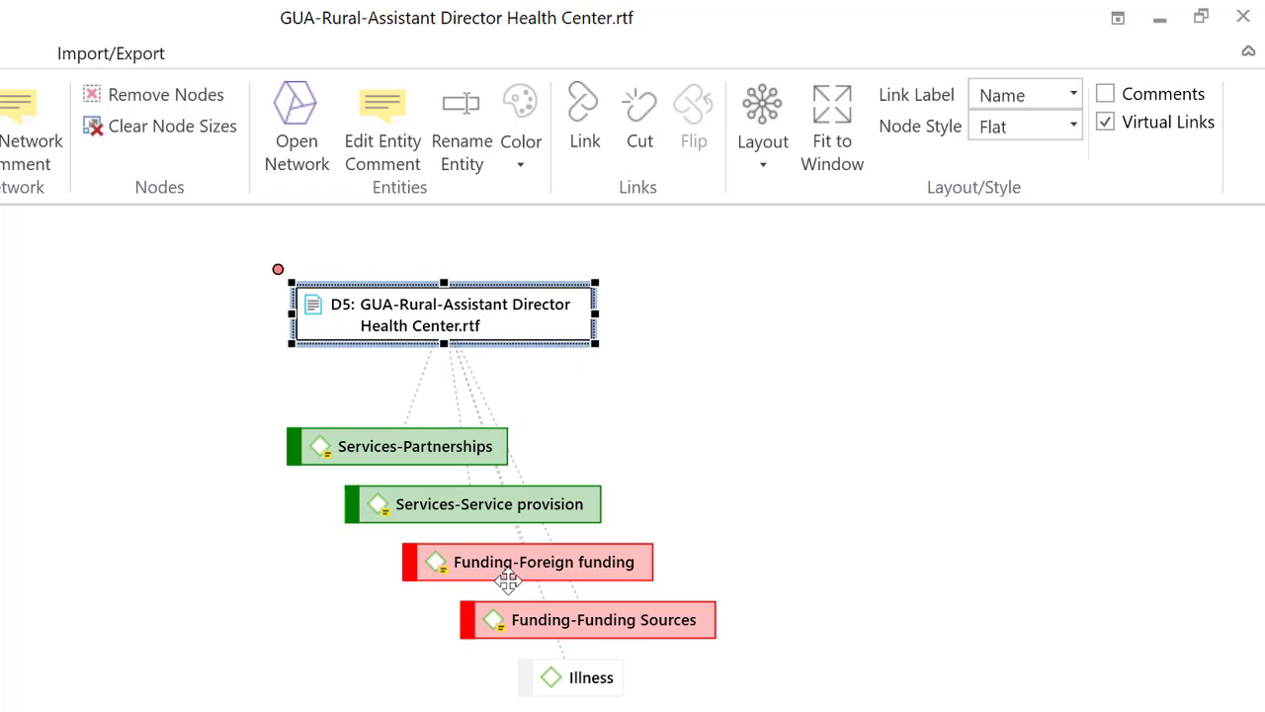
Import D5's linked quotations, 5:1 to 5:4, into the network.
{"action": "right_click", "coordinate": [413, 325]}
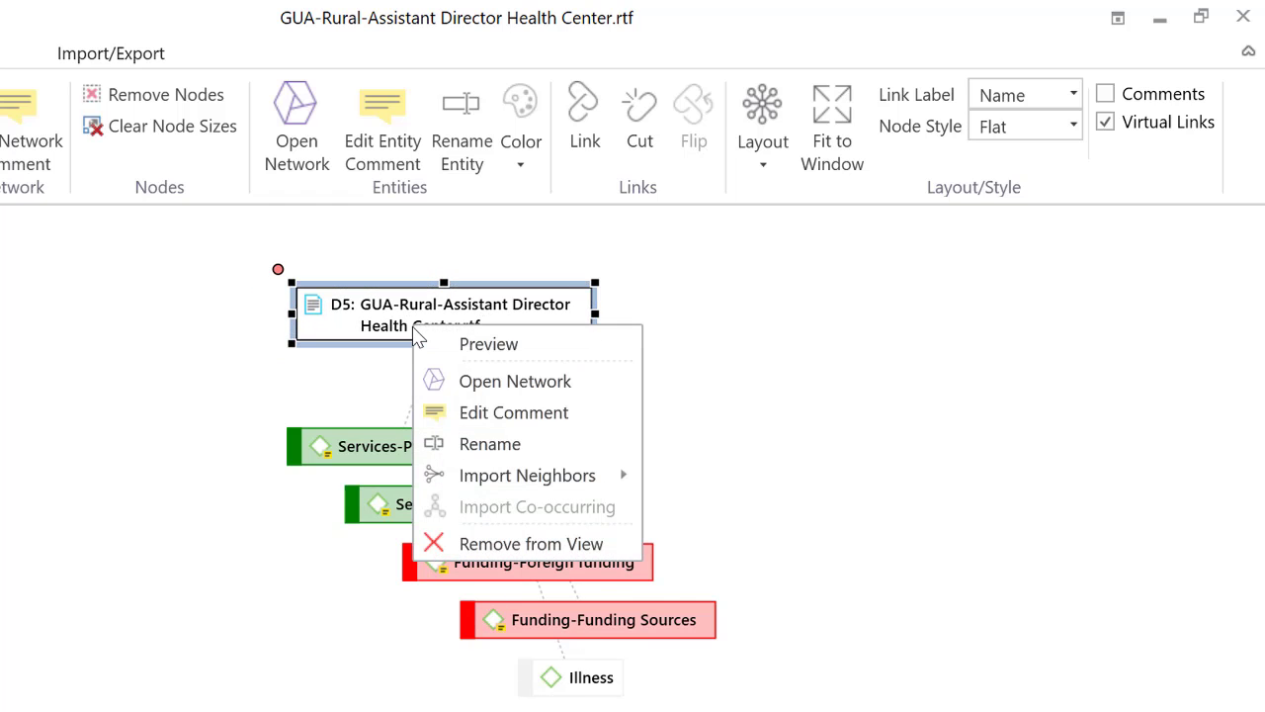
{"action": "mouse_move", "coordinate": [527, 481]}
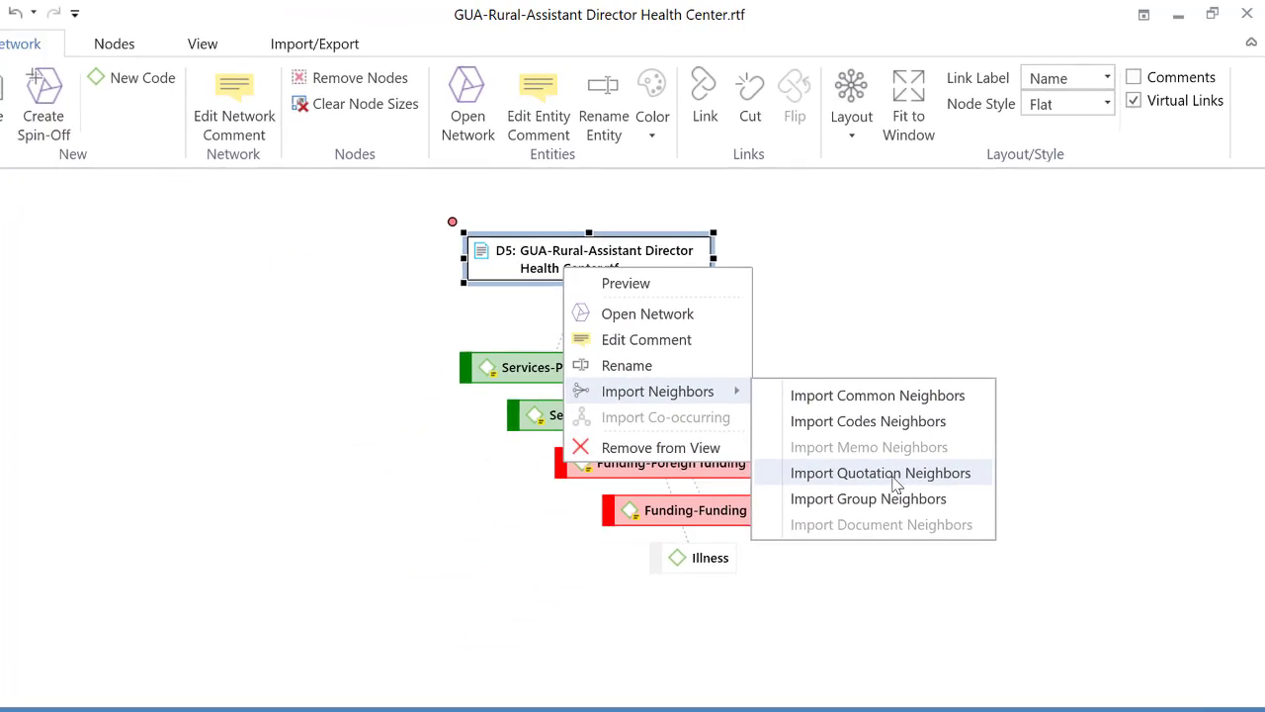
{"action": "left_click", "coordinate": [894, 477]}
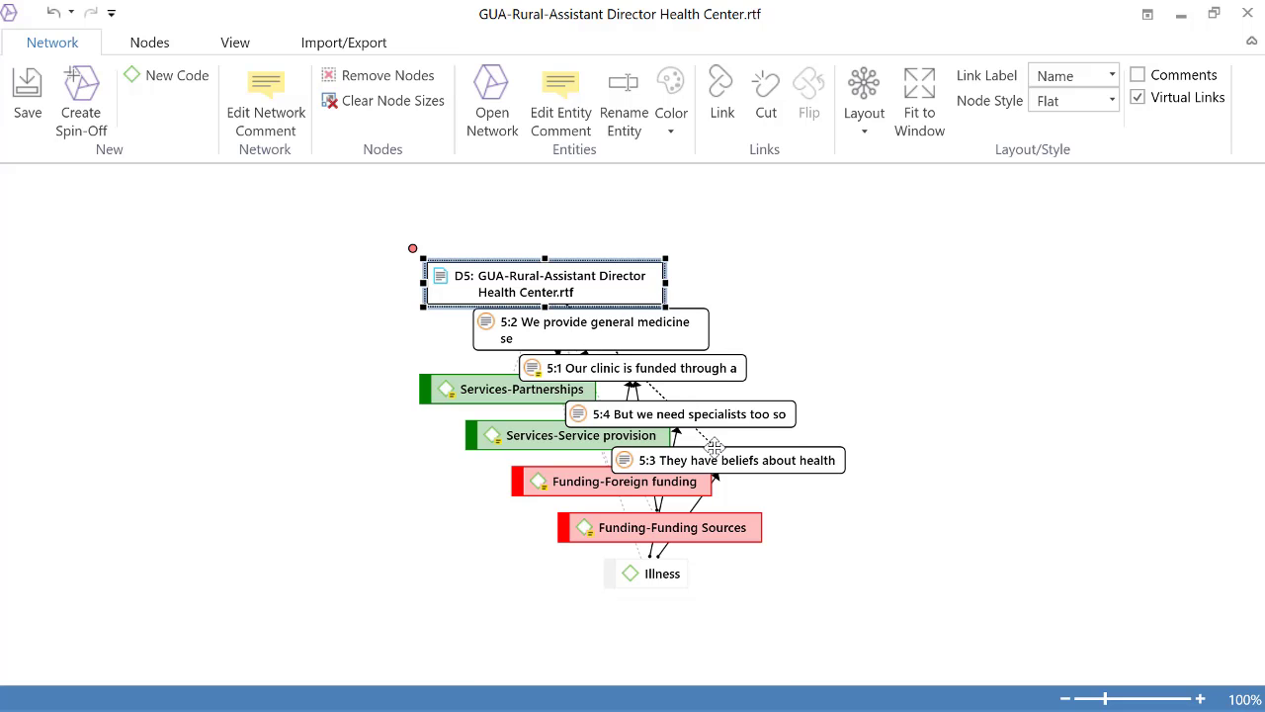
Try the Orthogonal, Orthogonal - Tree, Circular, Single Cycle and Organic layouts on the D5 network.
{"action": "left_click", "coordinate": [866, 109]}
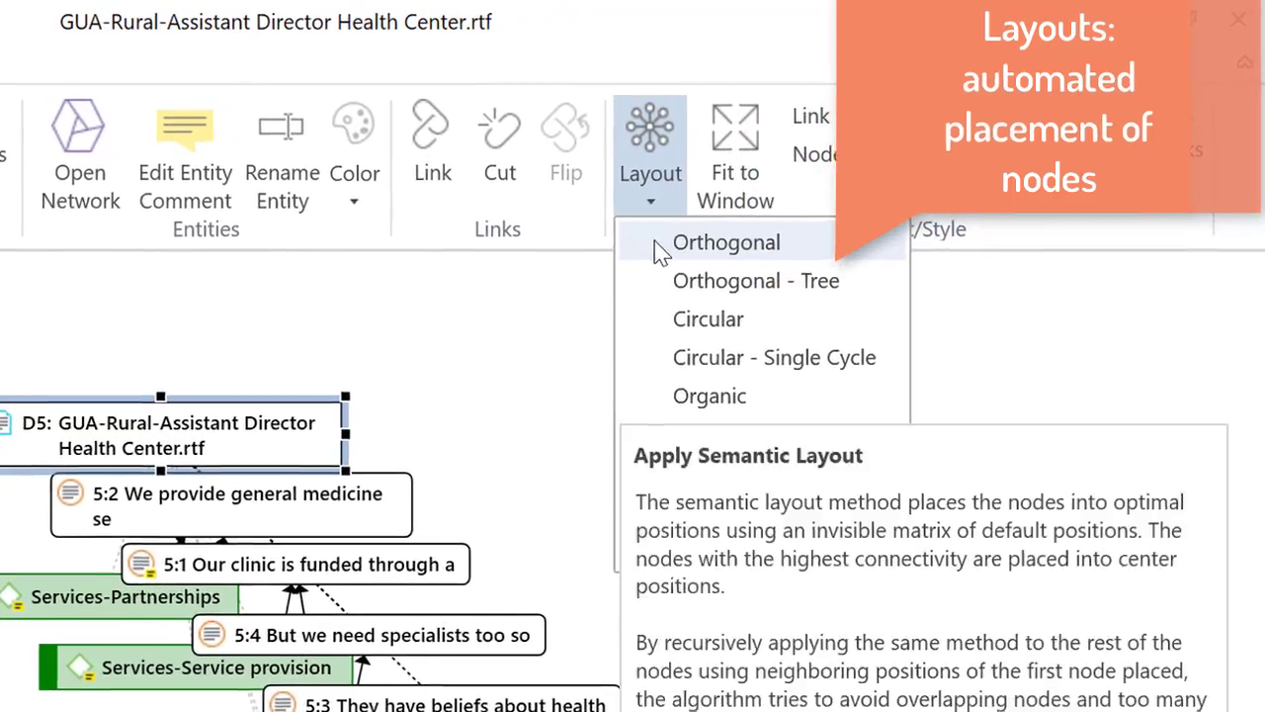
{"action": "left_click", "coordinate": [852, 158]}
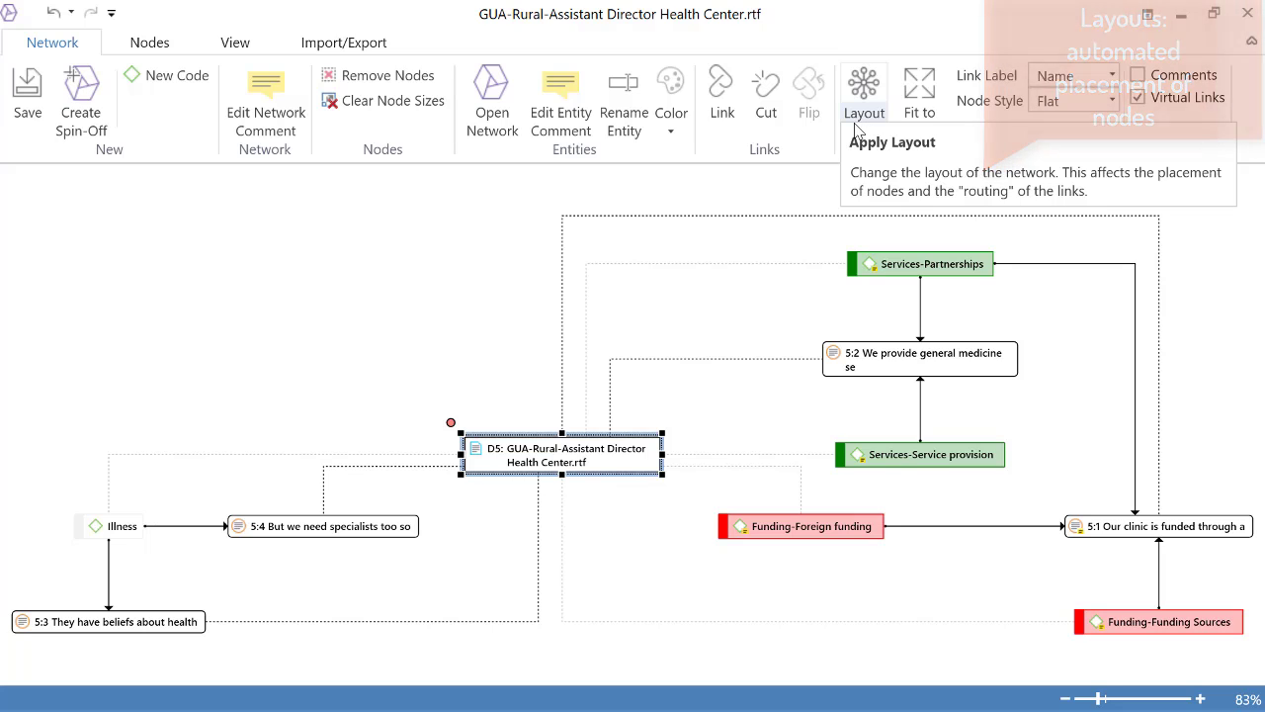
{"action": "left_click", "coordinate": [864, 116]}
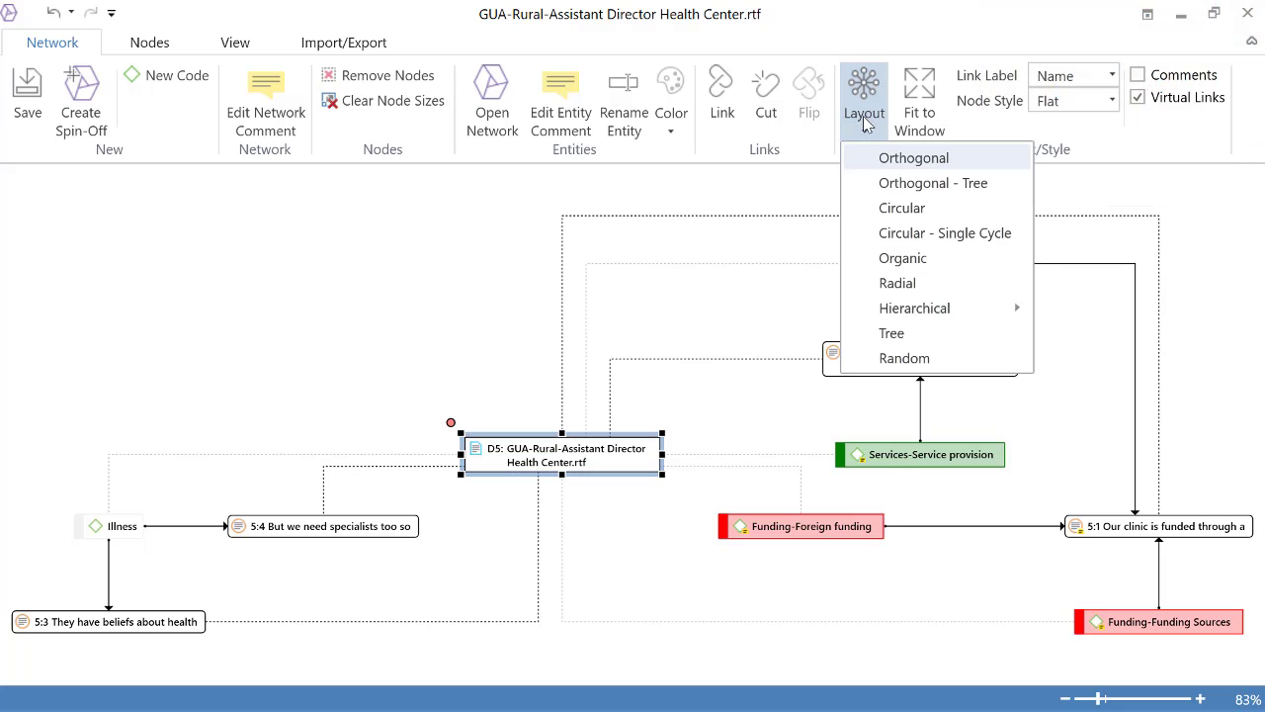
{"action": "left_click", "coordinate": [888, 190]}
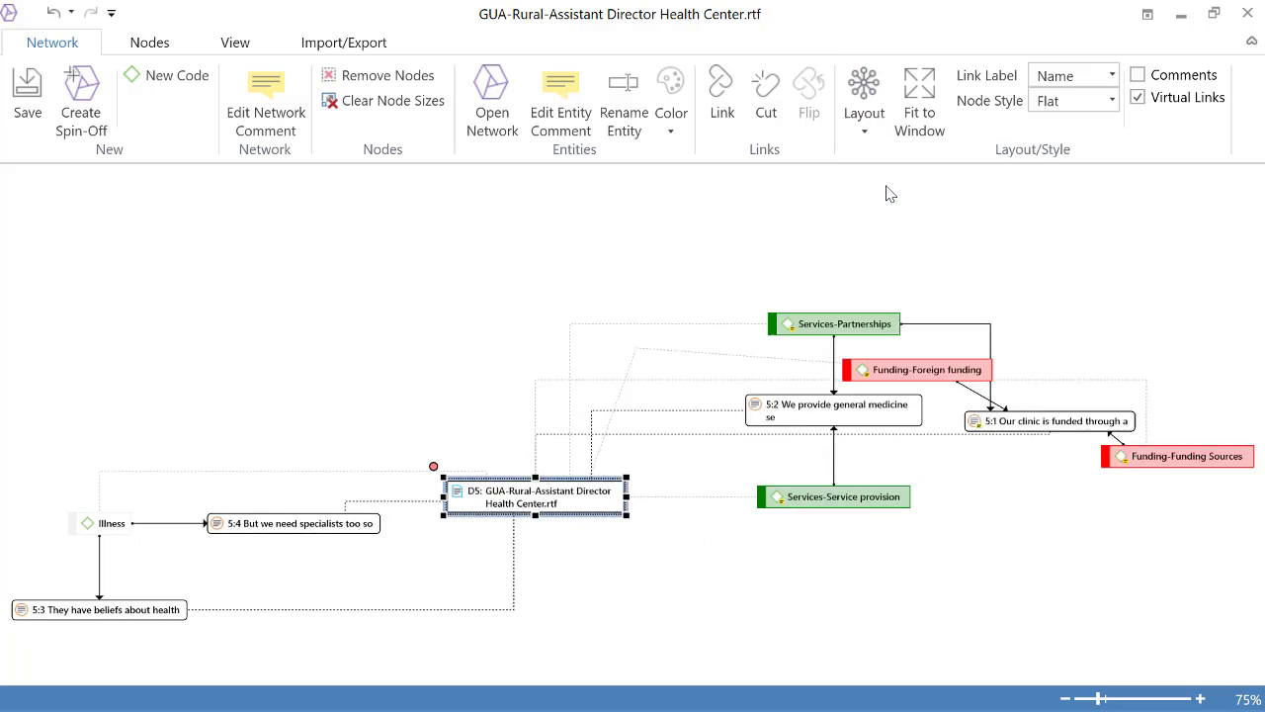
{"action": "left_click", "coordinate": [864, 117]}
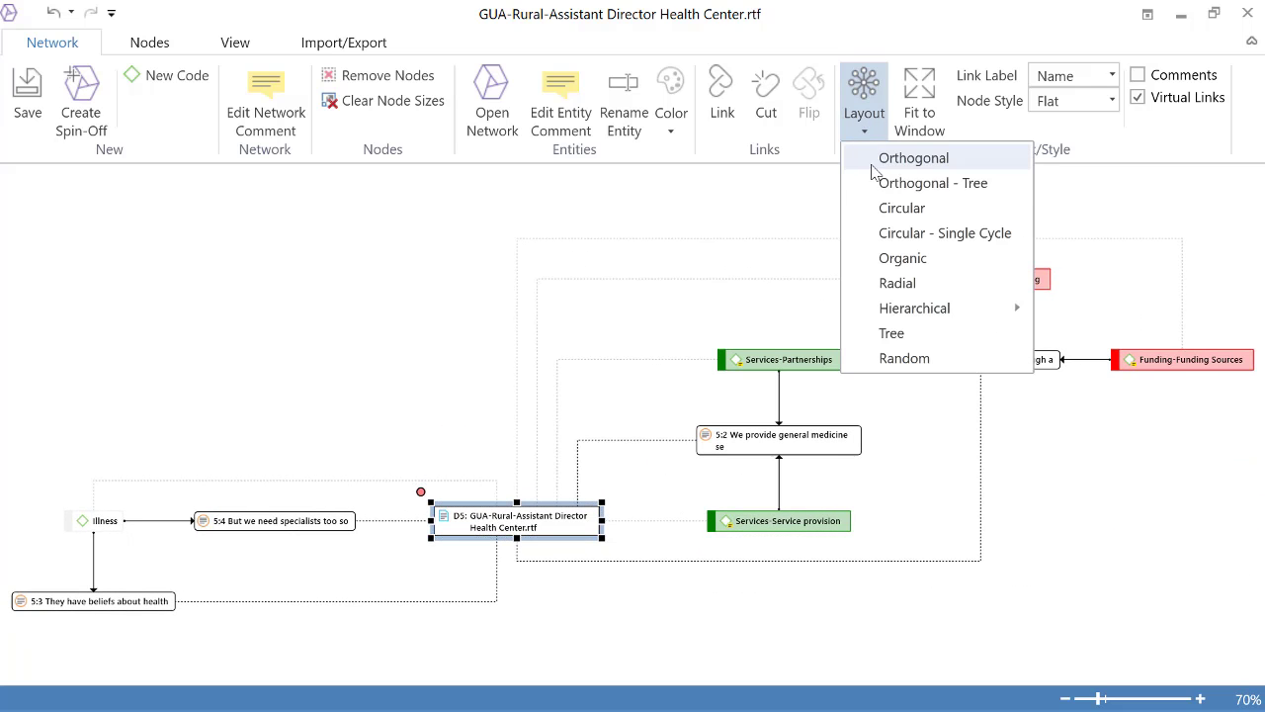
{"action": "left_click", "coordinate": [888, 207]}
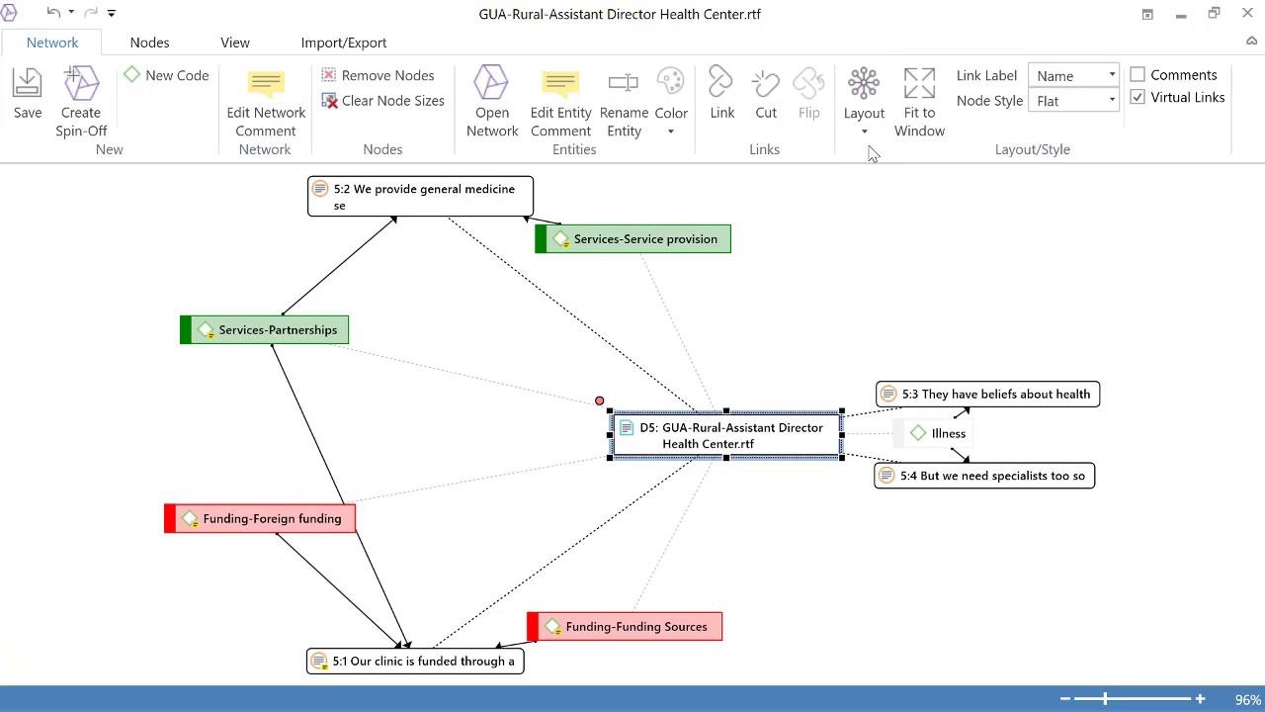
{"action": "left_click", "coordinate": [865, 123]}
{"action": "left_click", "coordinate": [892, 233]}
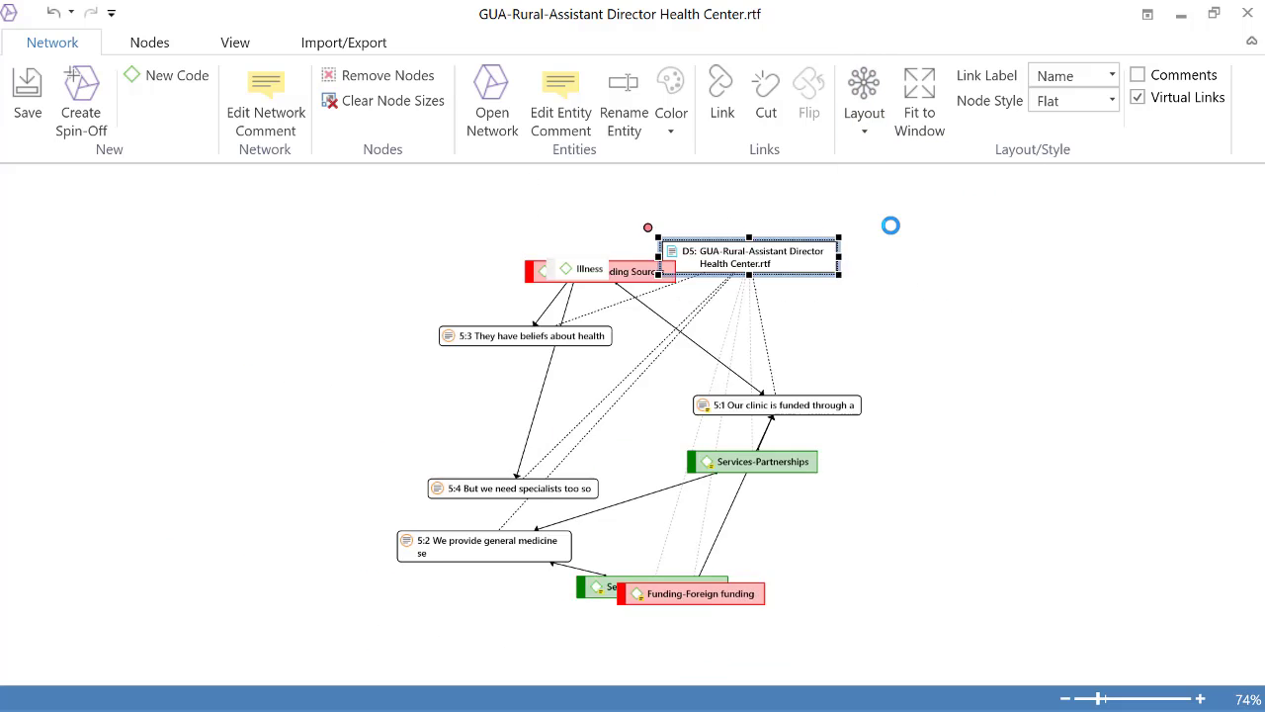
{"action": "left_click", "coordinate": [866, 135]}
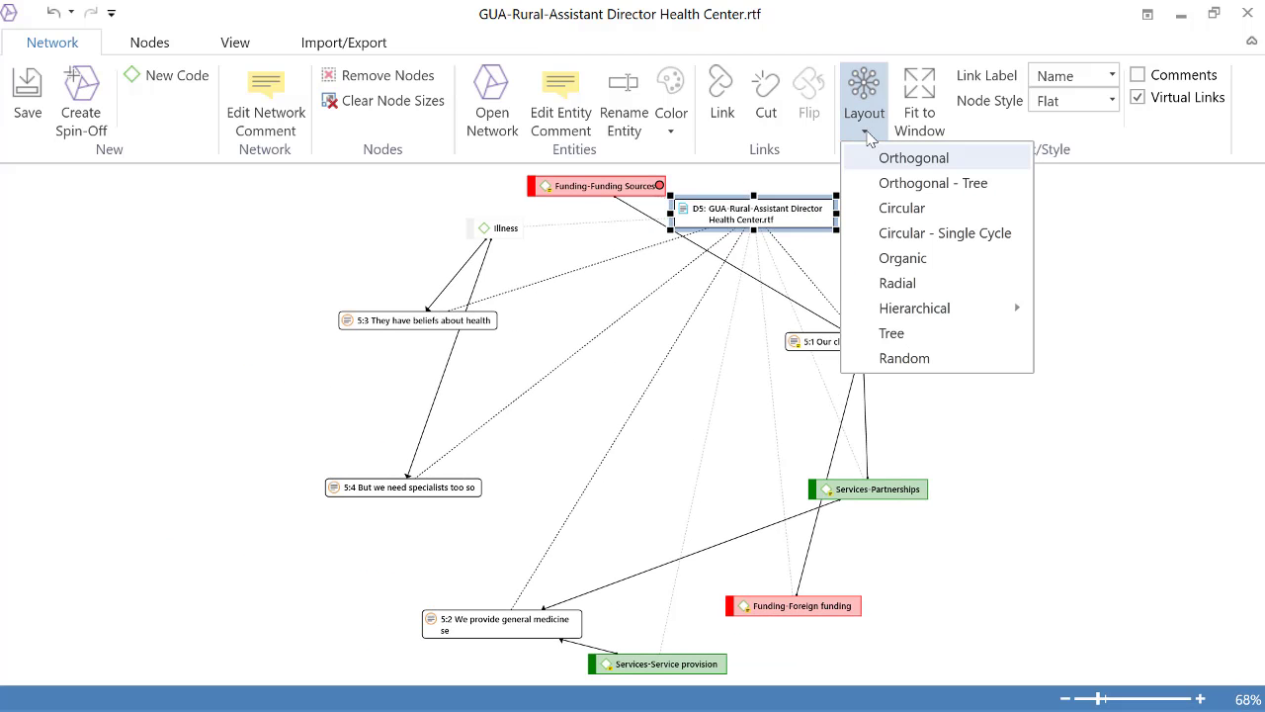
{"action": "left_click", "coordinate": [894, 260]}
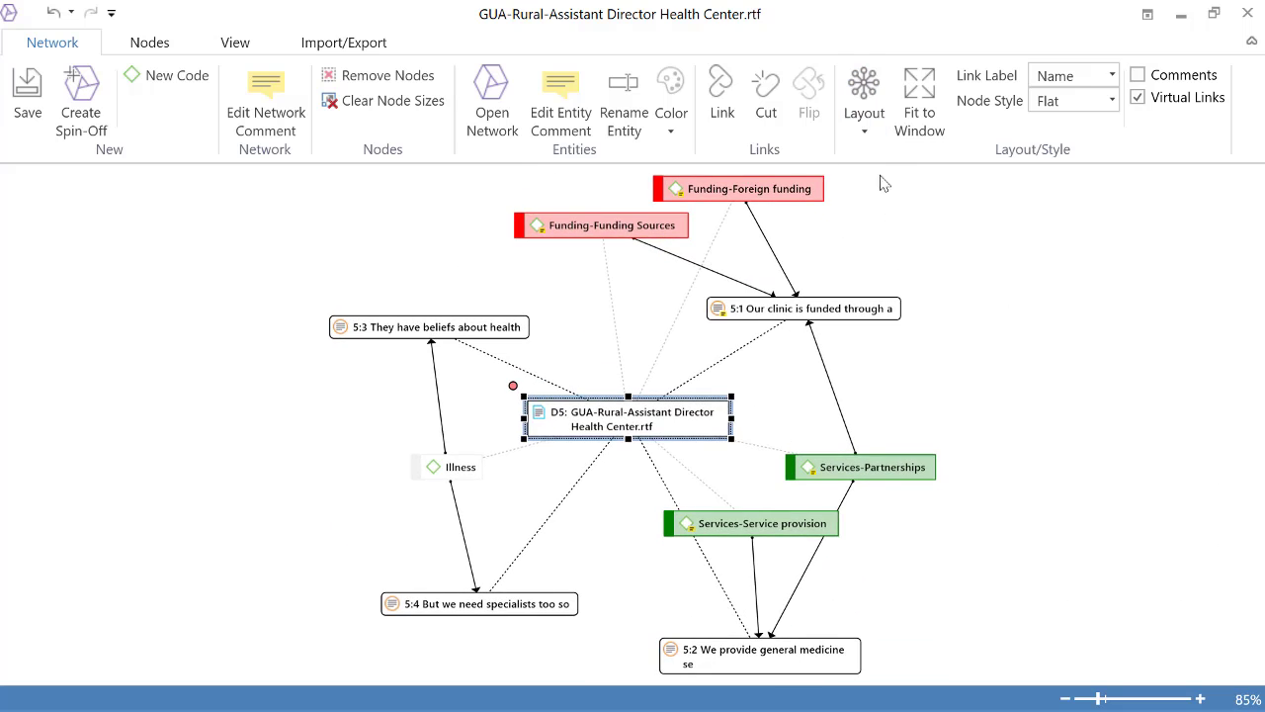
Apply Hierarchical Downwards, then Upwards, and settle on the Left->Right hierarchy.
{"action": "left_click", "coordinate": [872, 136]}
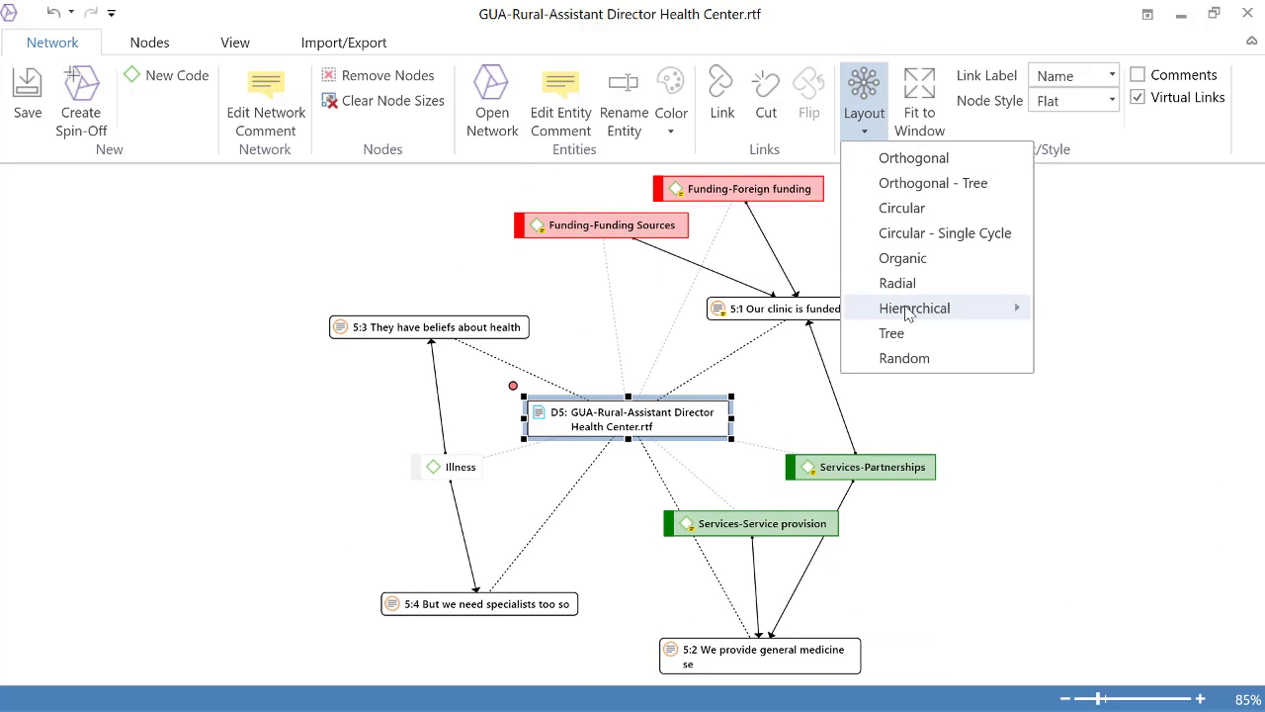
{"action": "mouse_move", "coordinate": [932, 307]}
{"action": "left_click", "coordinate": [1077, 314]}
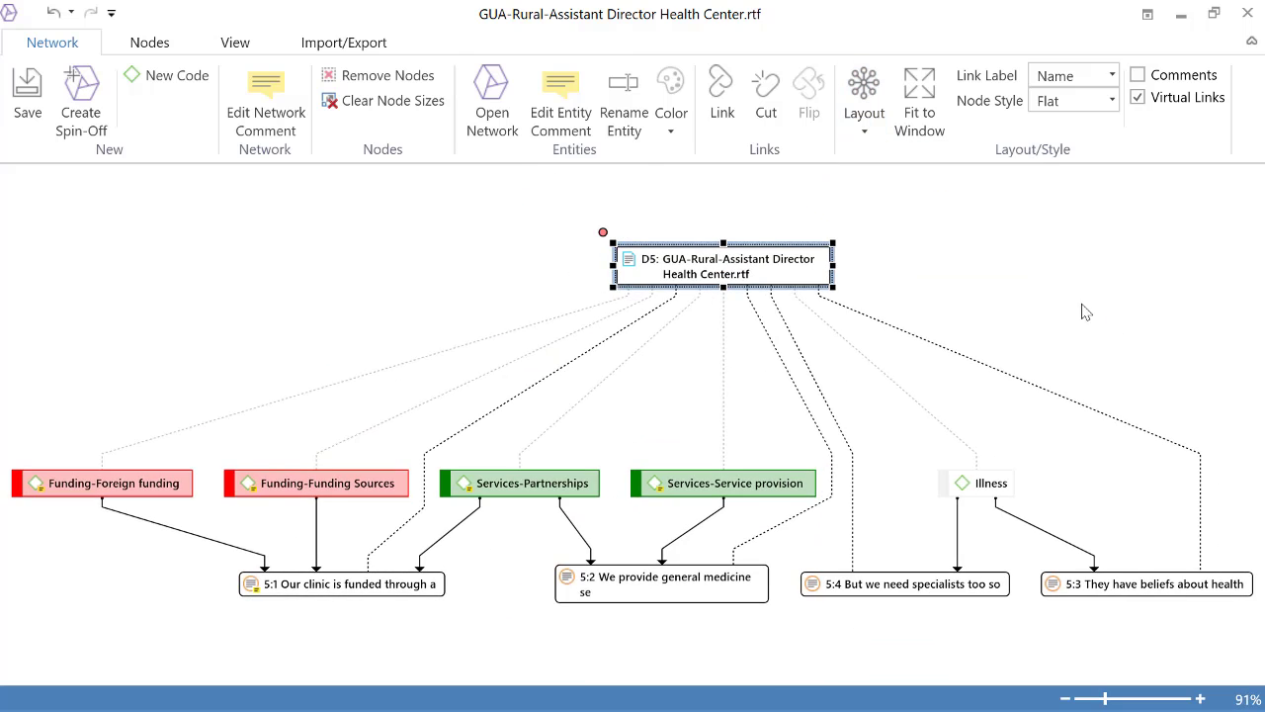
{"action": "left_click", "coordinate": [866, 131]}
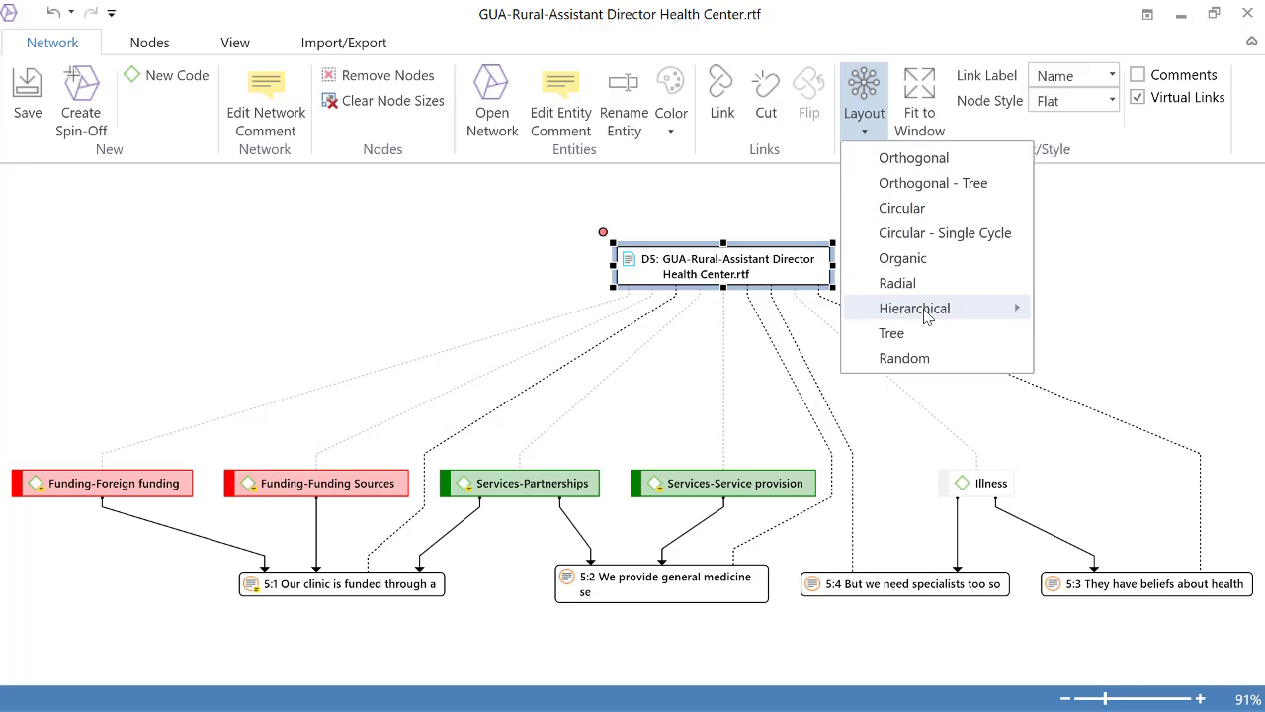
{"action": "mouse_move", "coordinate": [934, 308]}
{"action": "left_click", "coordinate": [1086, 338]}
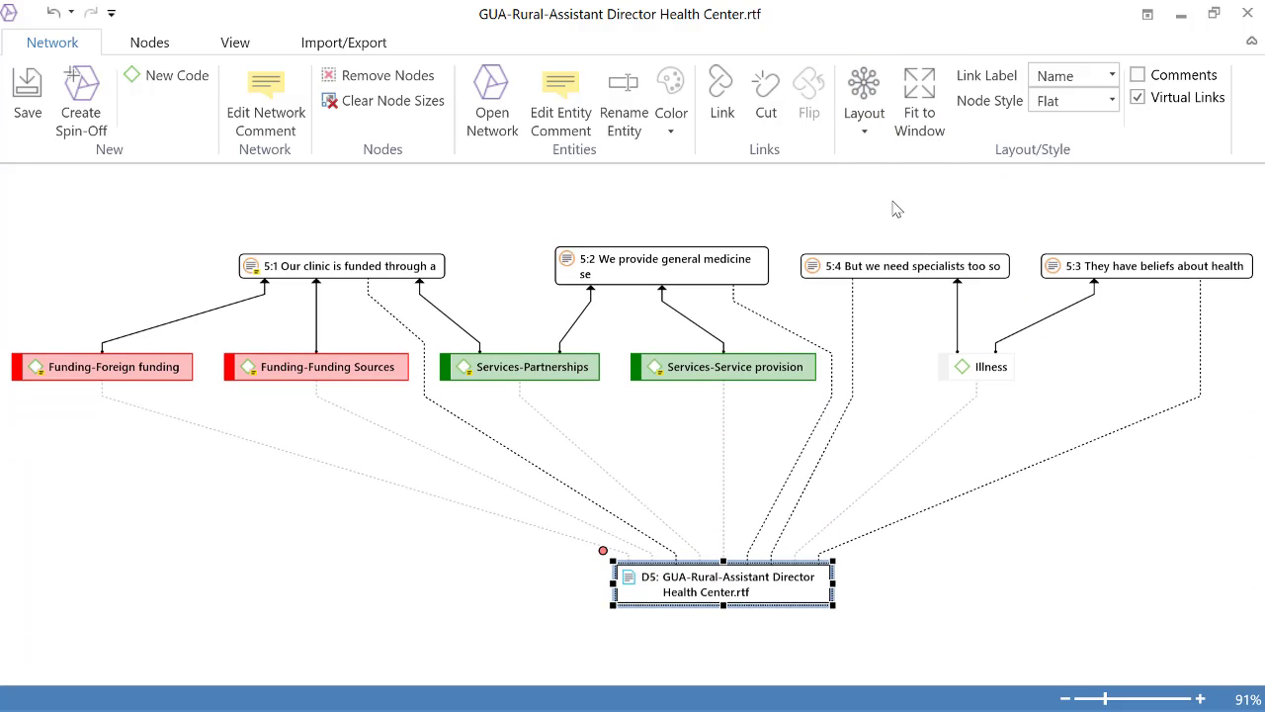
{"action": "left_click", "coordinate": [866, 136]}
{"action": "mouse_move", "coordinate": [882, 316]}
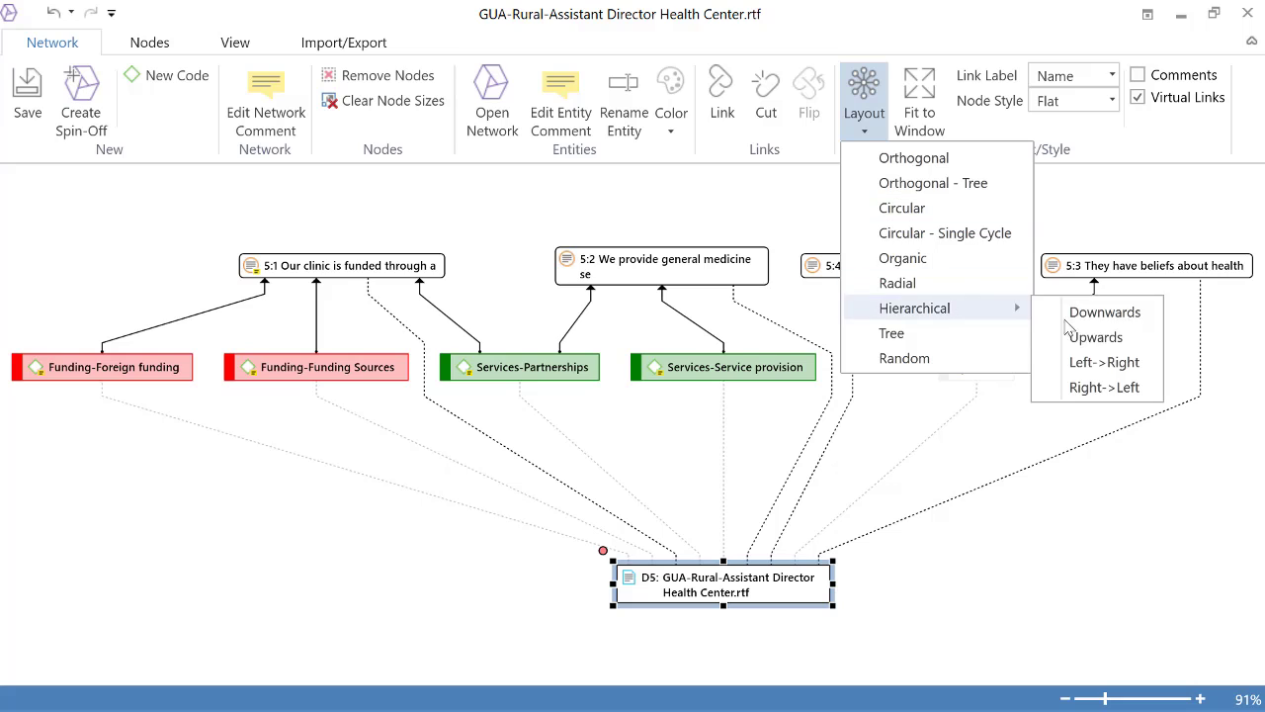
{"action": "left_click", "coordinate": [1095, 363]}
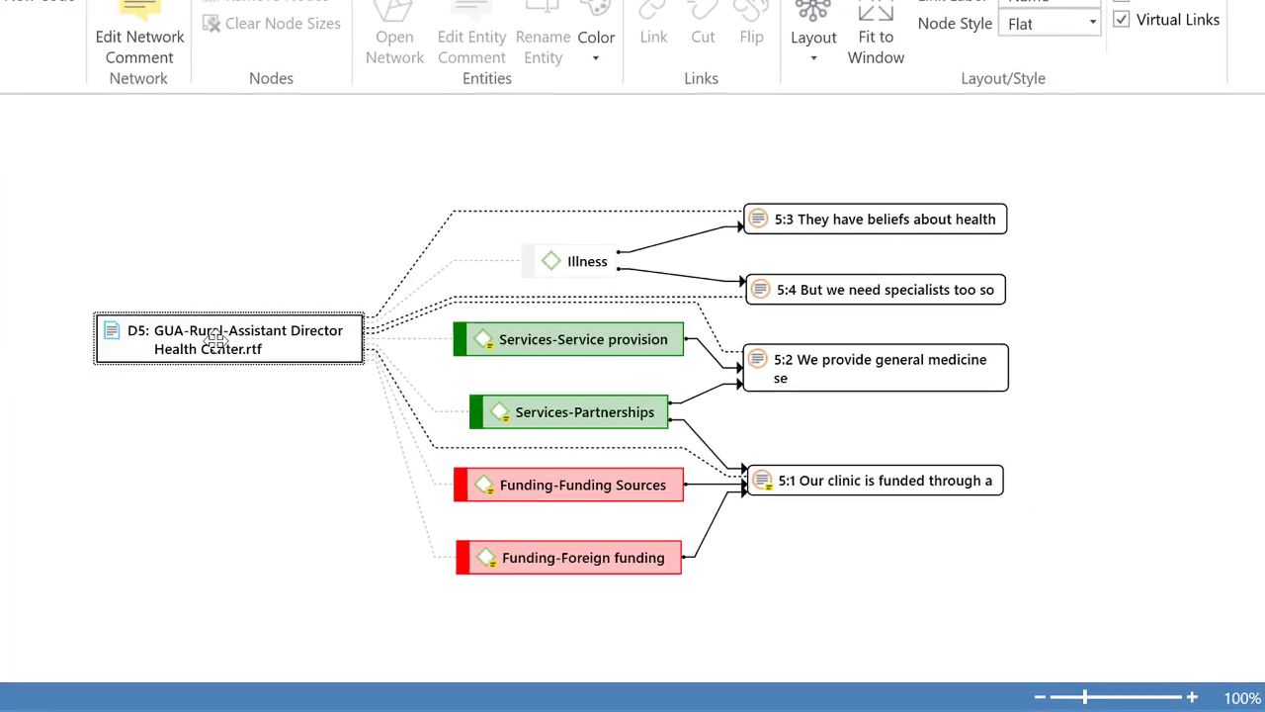
{"action": "left_click", "coordinate": [143, 313]}
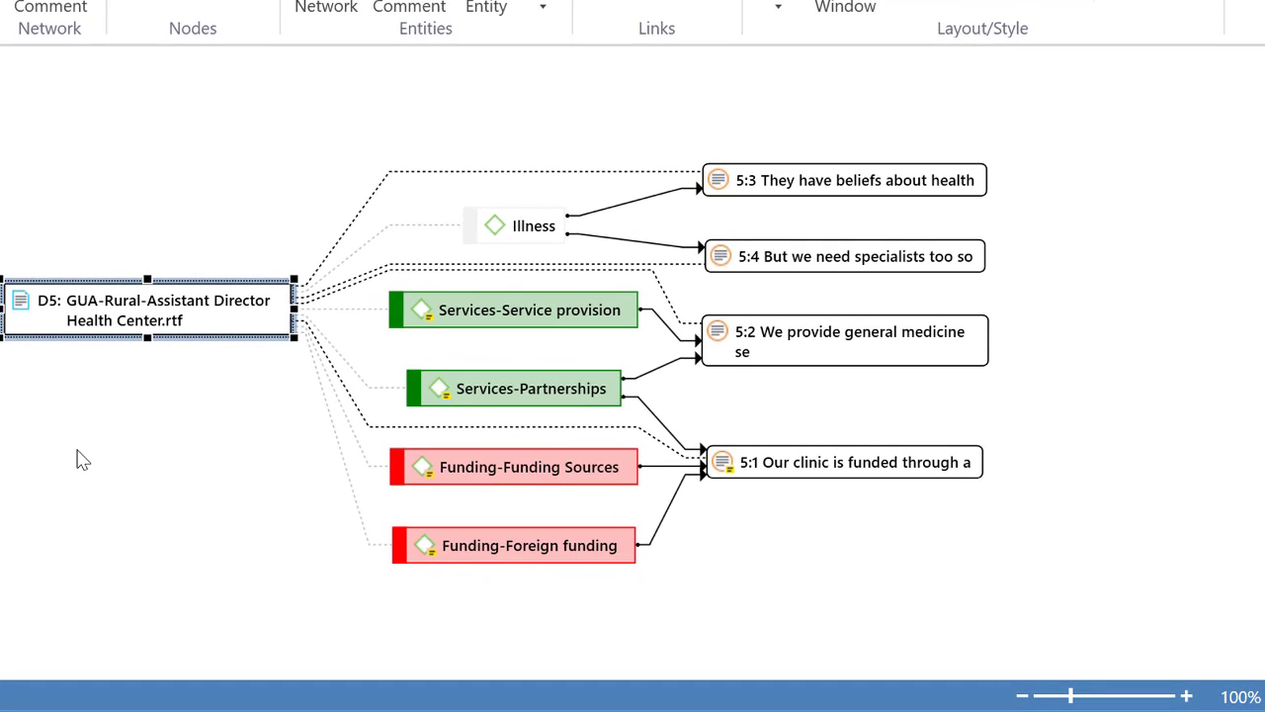
{"action": "left_click", "coordinate": [506, 219]}
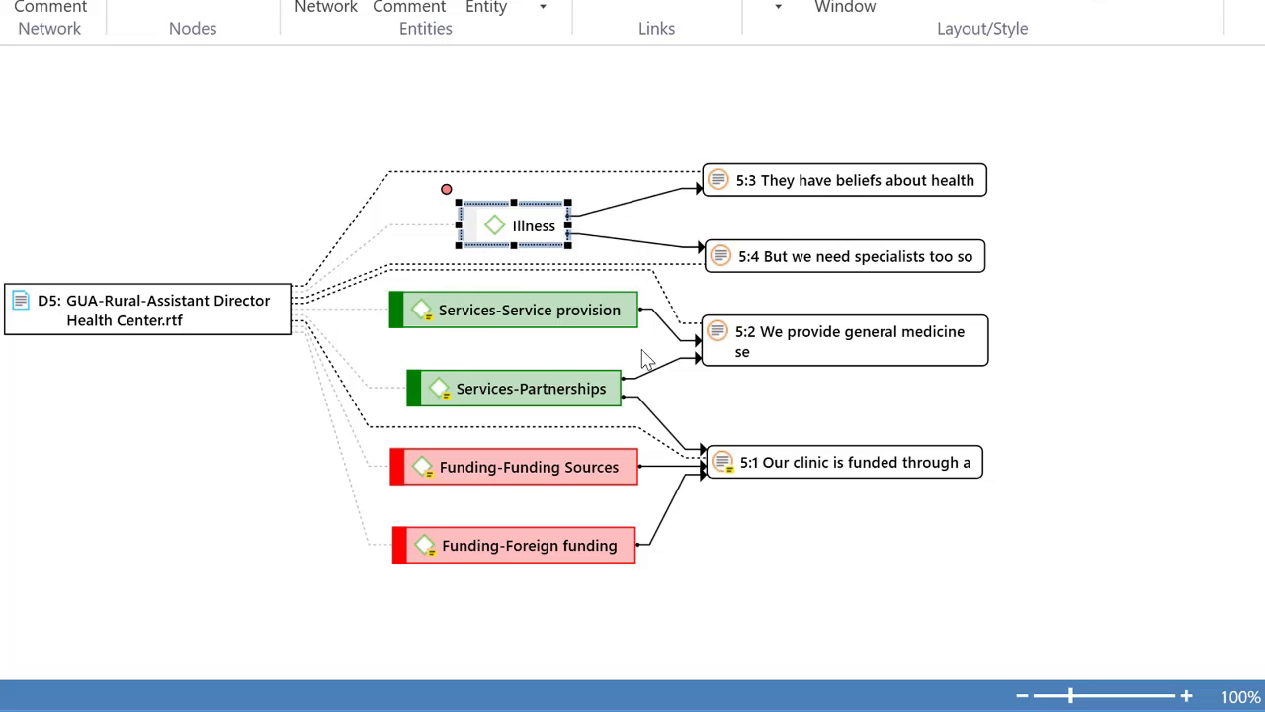
{"action": "left_click", "coordinate": [791, 179]}
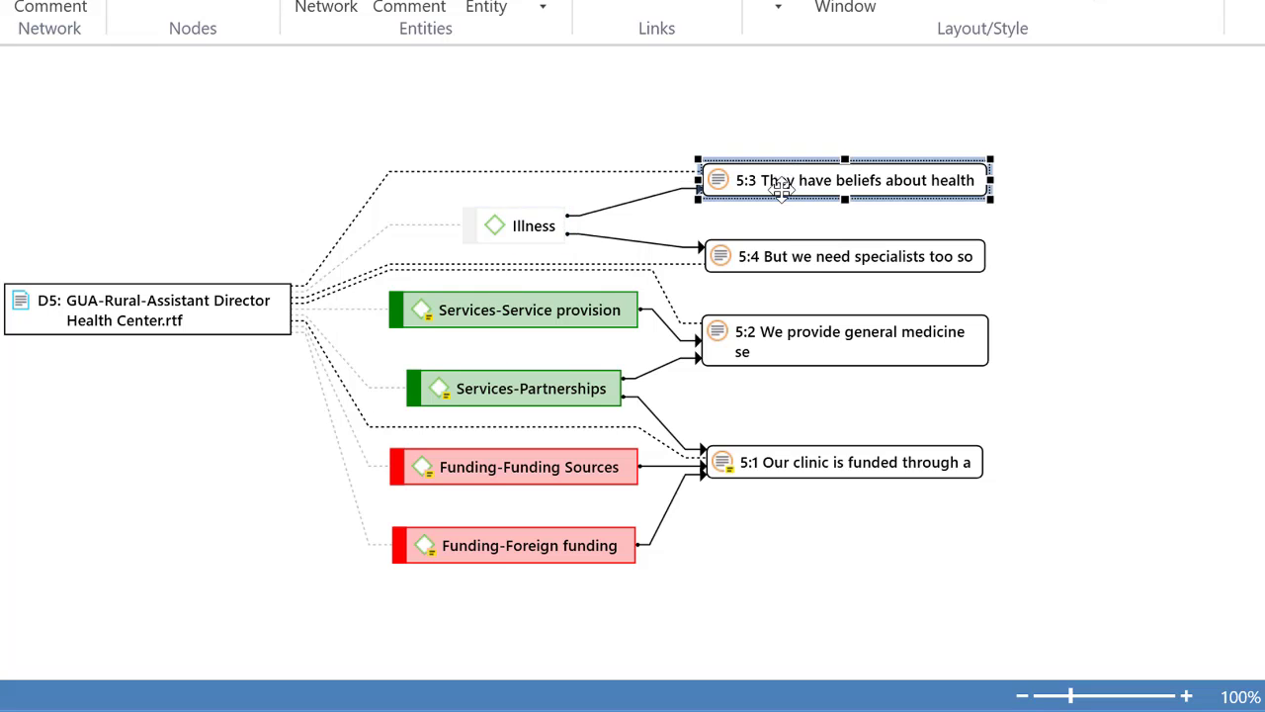
{"action": "left_click", "coordinate": [759, 255]}
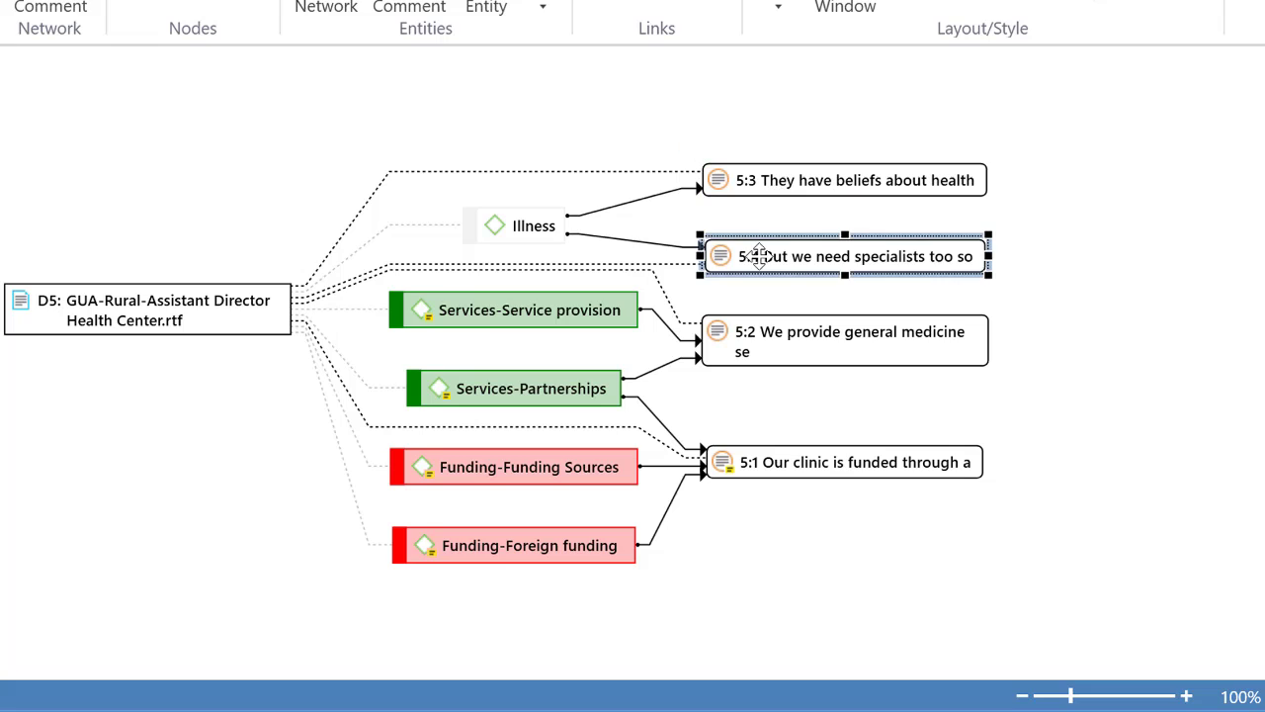
{"action": "left_click", "coordinate": [502, 312]}
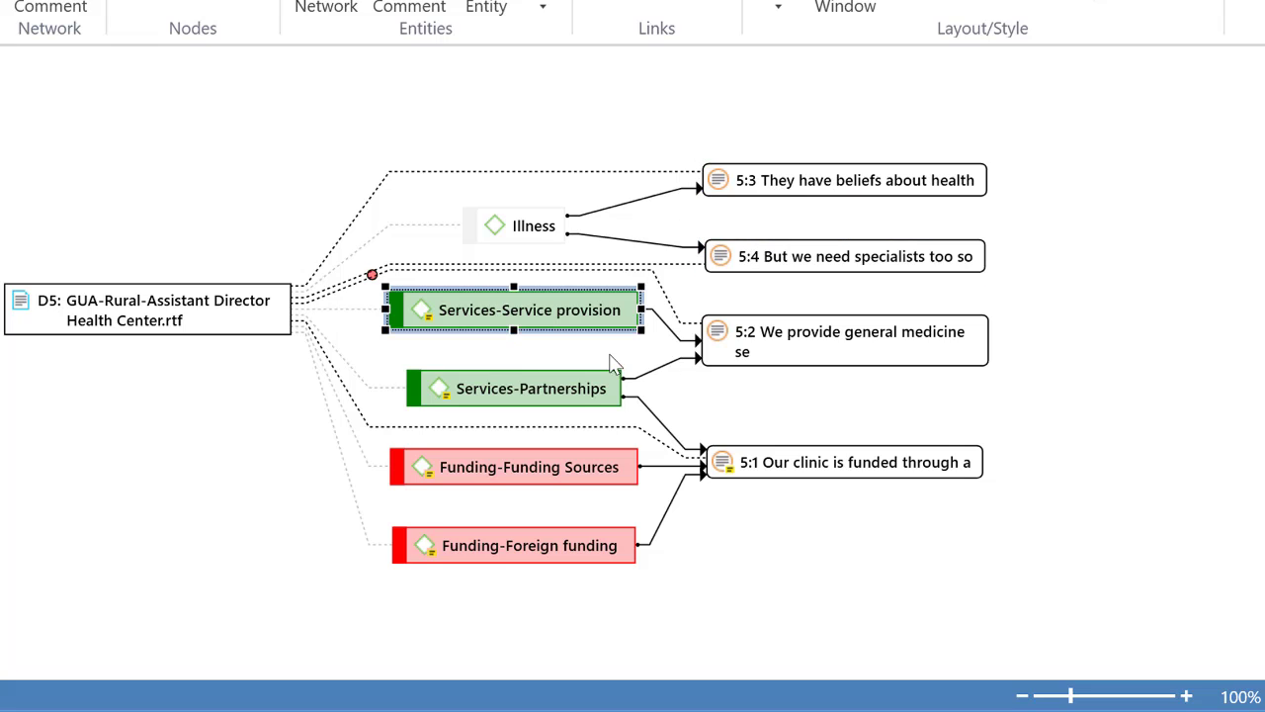
{"action": "left_click", "coordinate": [808, 339]}
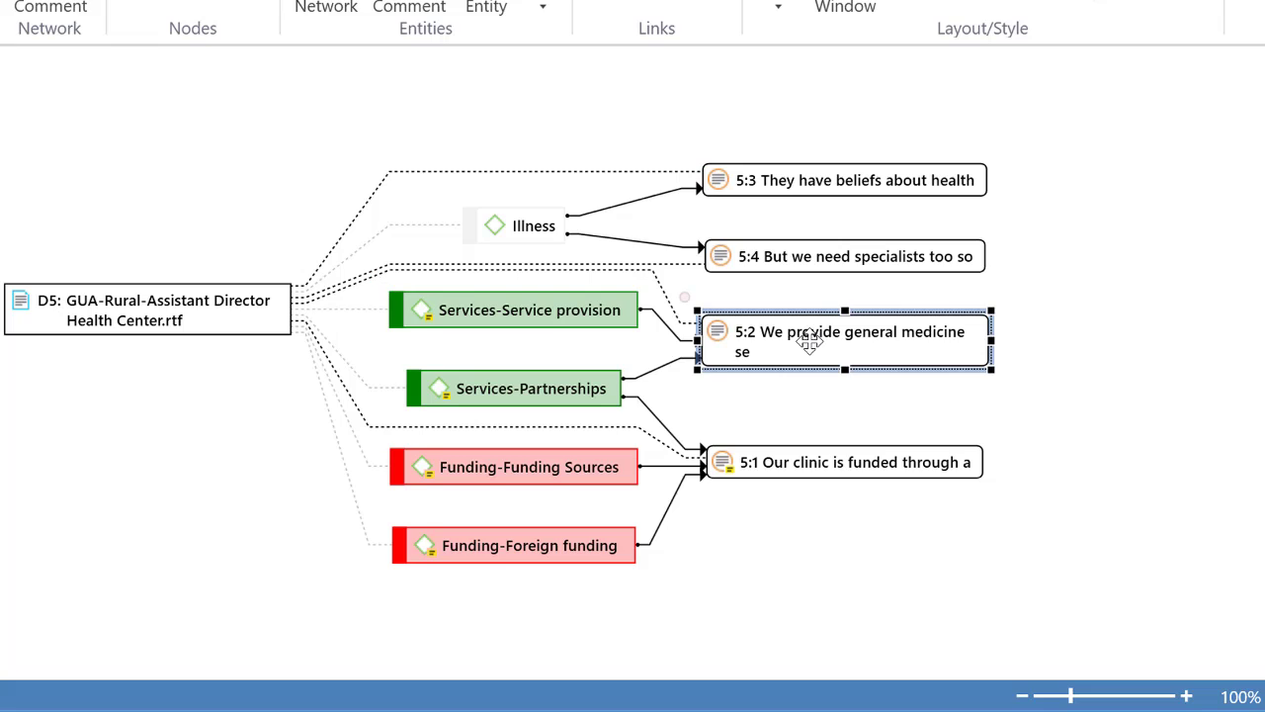
{"action": "left_click", "coordinate": [528, 386]}
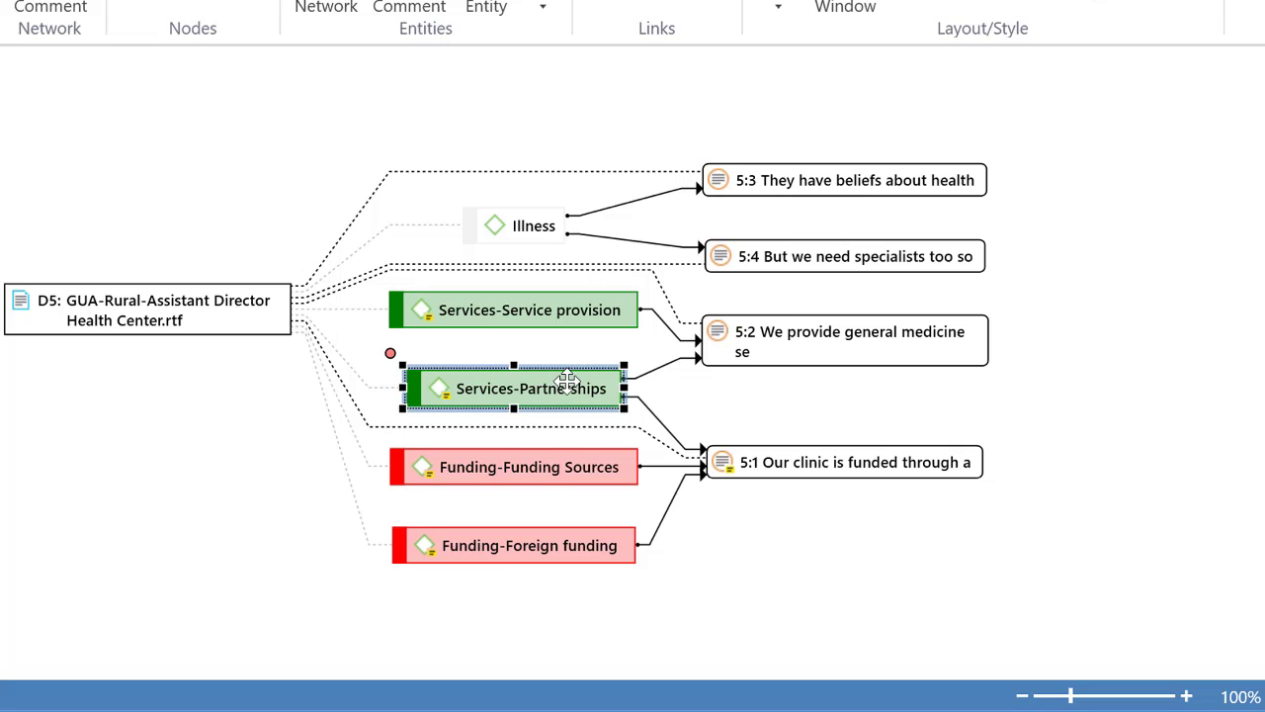
{"action": "left_click", "coordinate": [801, 469]}
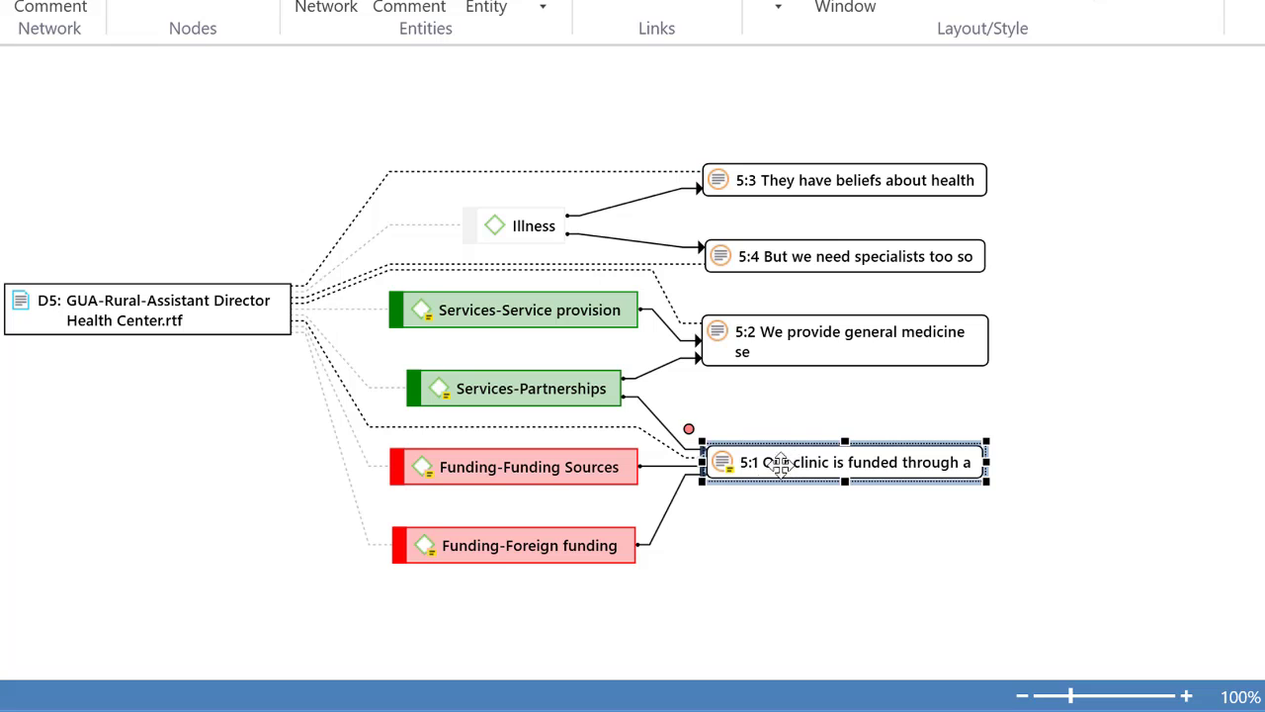
{"action": "left_click", "coordinate": [501, 471]}
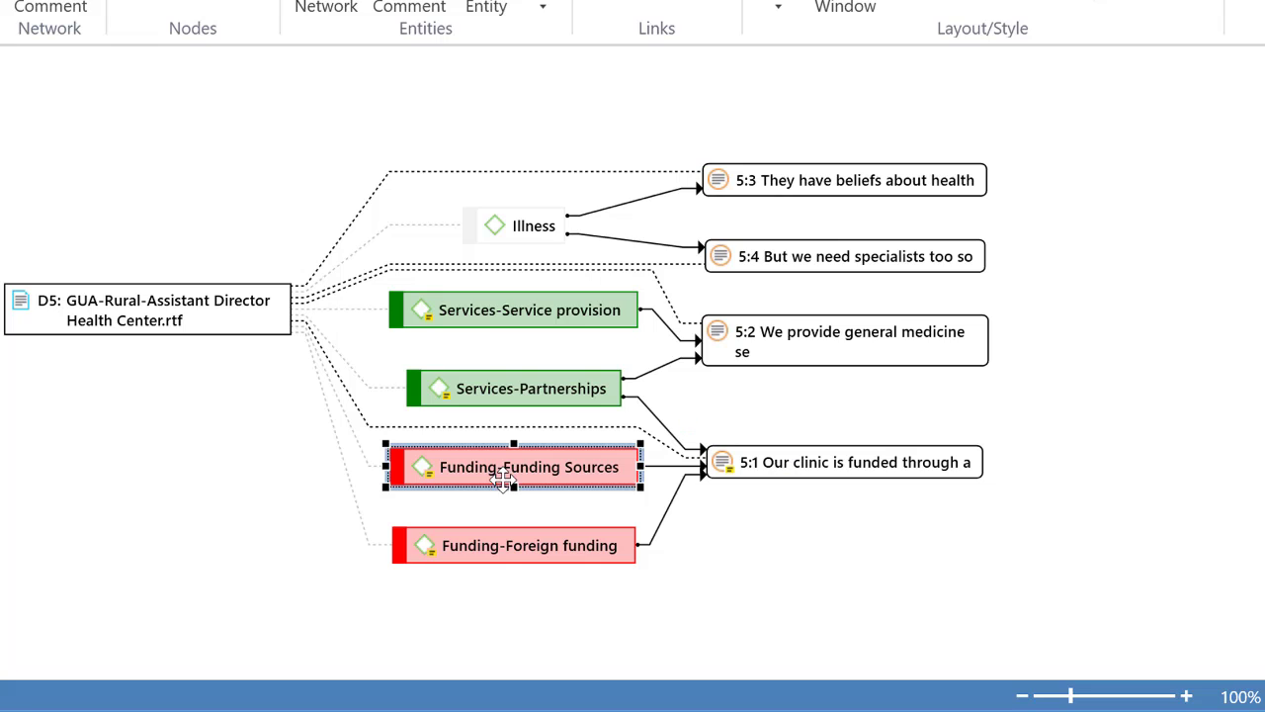
{"action": "left_click", "coordinate": [504, 544]}
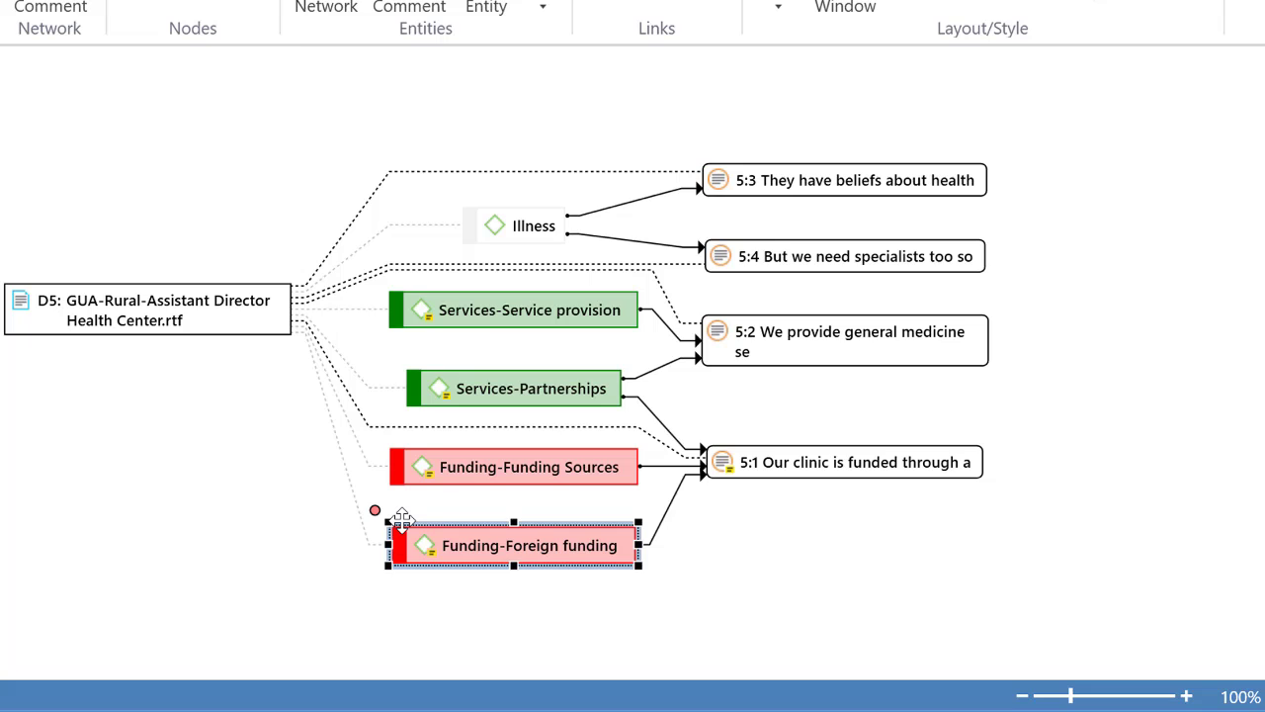
{"action": "left_click", "coordinate": [203, 317]}
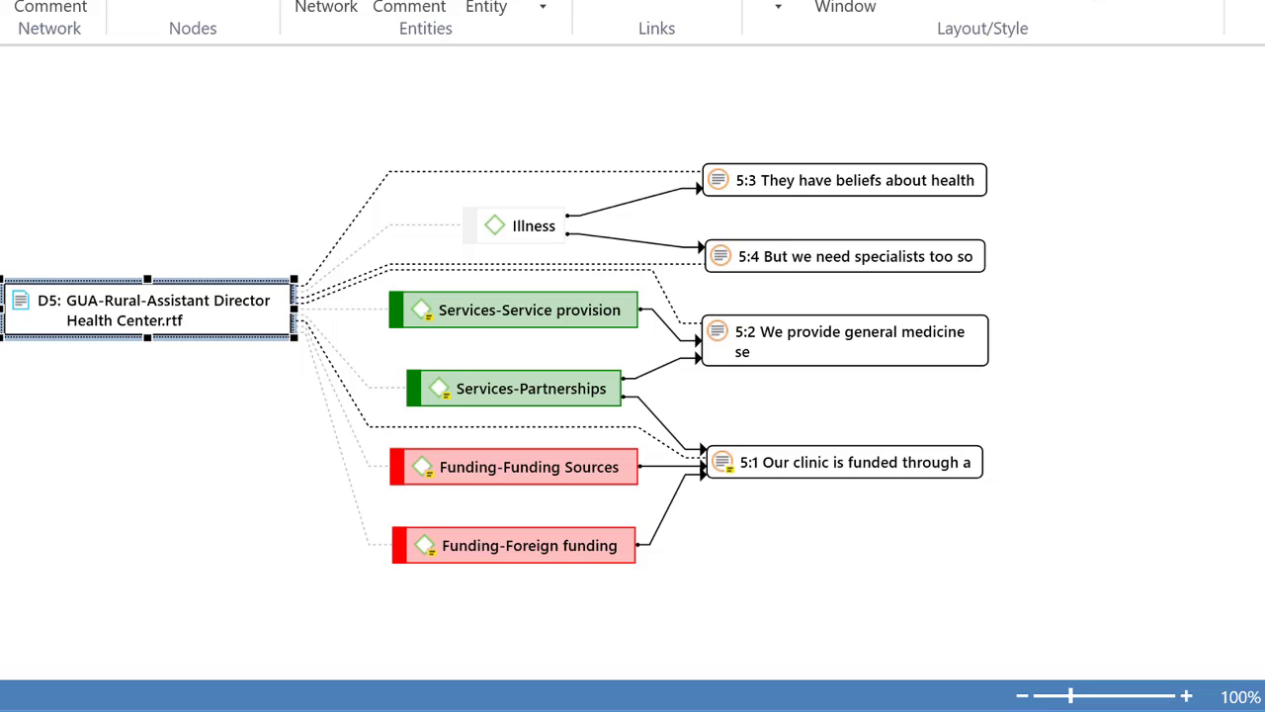
Close the D5 network without saving and refresh the Documents list.
{"action": "key", "text": "ctrl+w"}
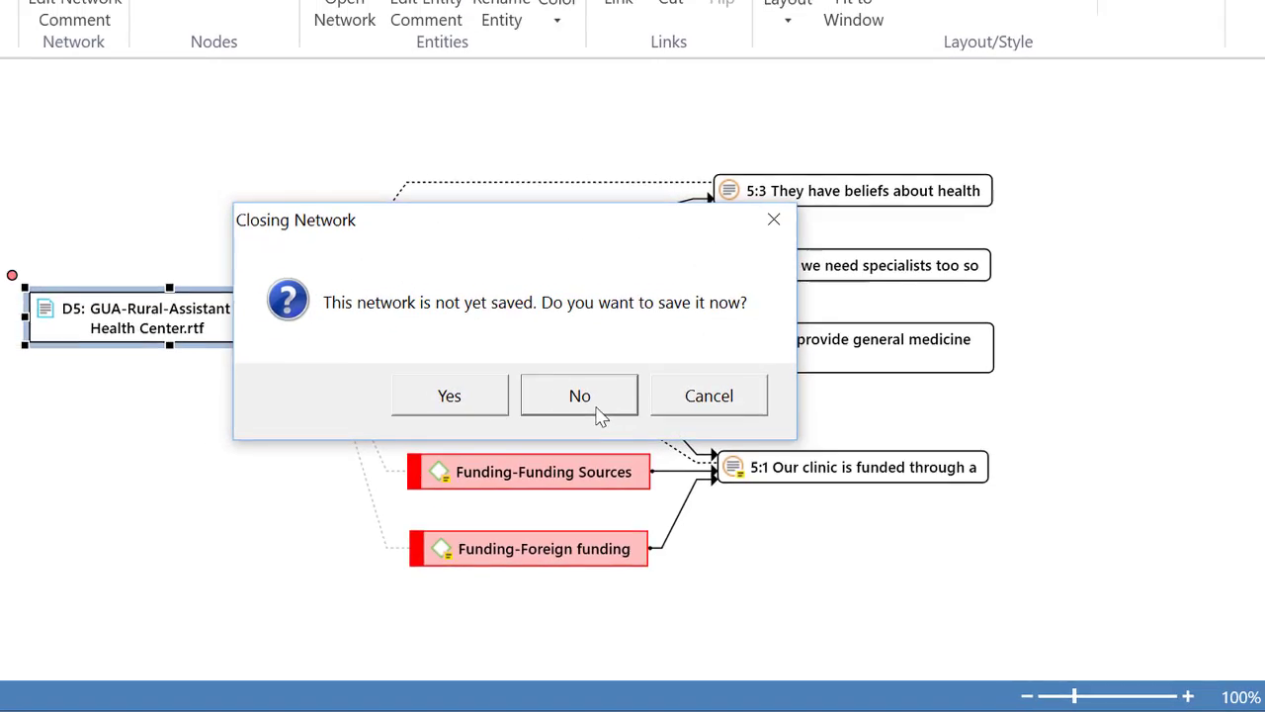
{"action": "left_click", "coordinate": [593, 405]}
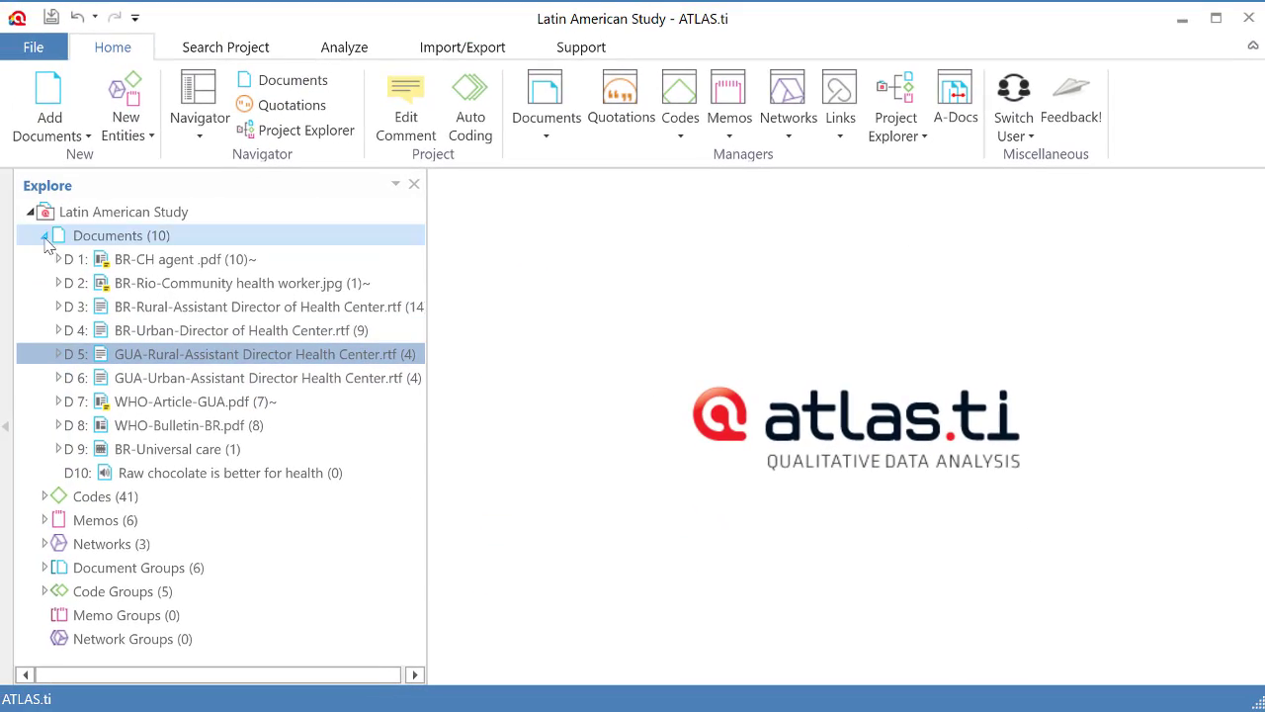
{"action": "left_click", "coordinate": [44, 238]}
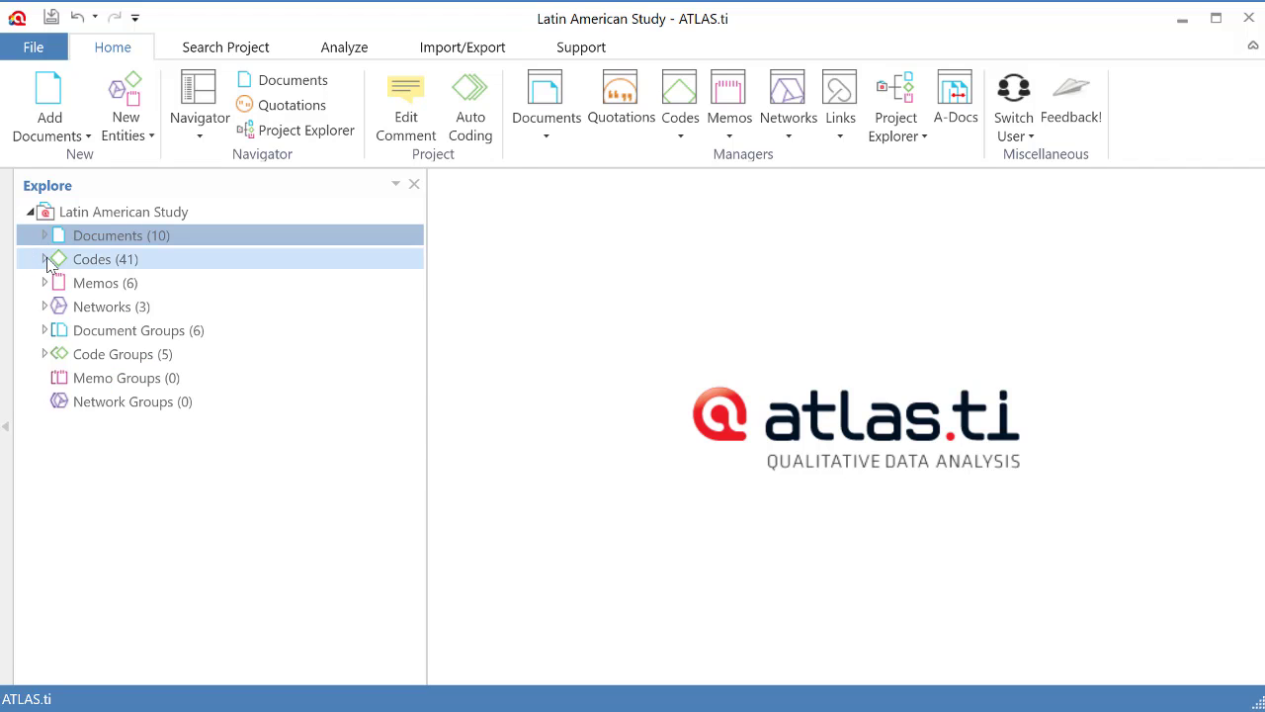
{"action": "left_click", "coordinate": [44, 235]}
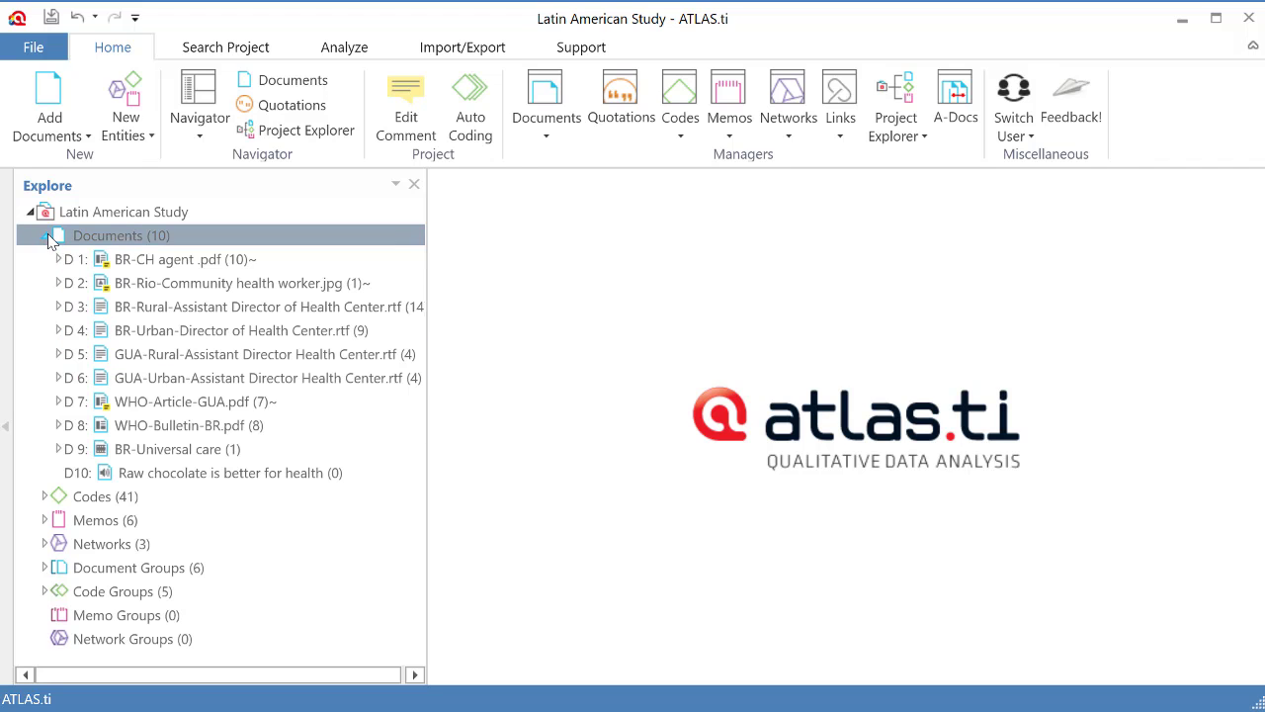
Open quotation 3:2 from document D3 in the network editor.
{"action": "left_click", "coordinate": [58, 307]}
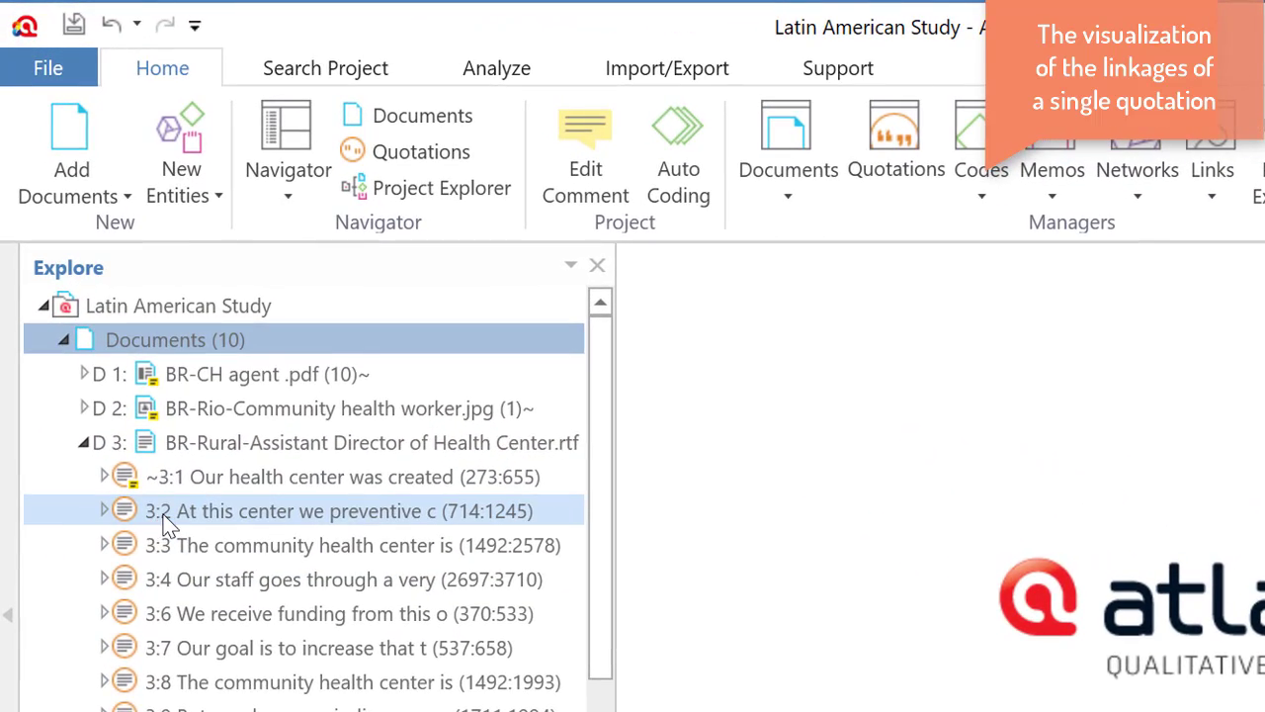
{"action": "left_click", "coordinate": [168, 516]}
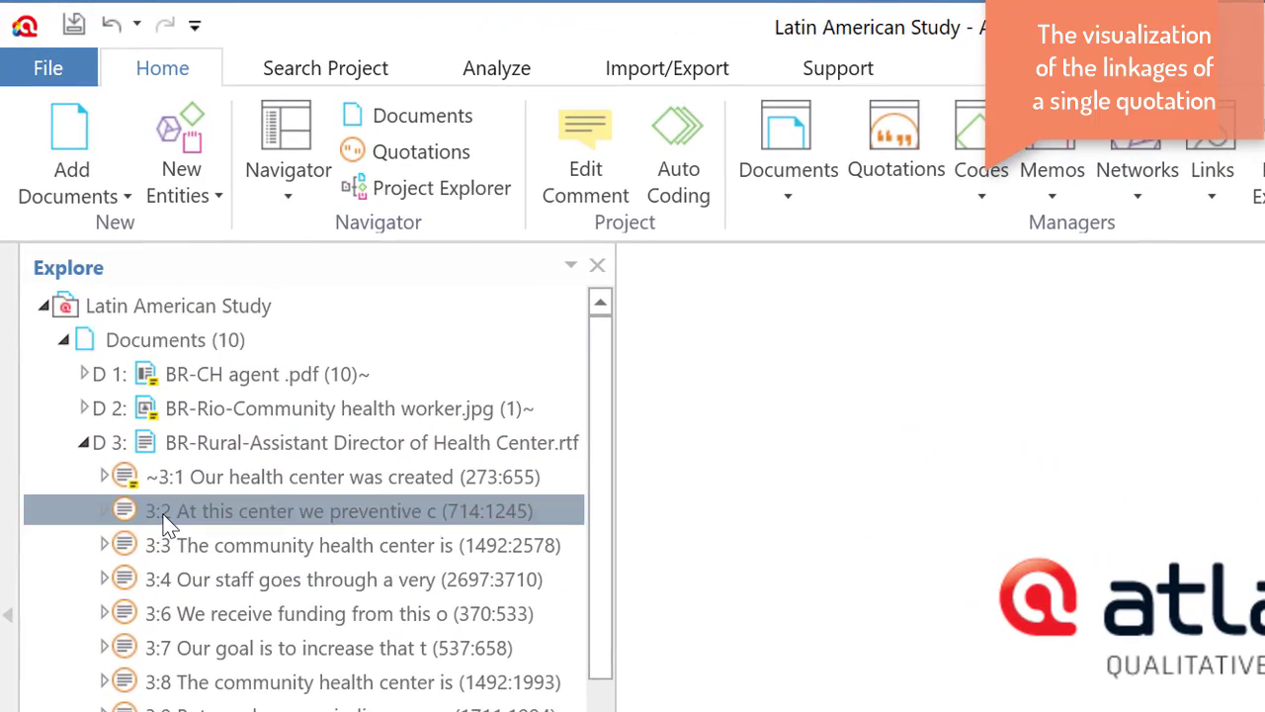
{"action": "right_click", "coordinate": [168, 518]}
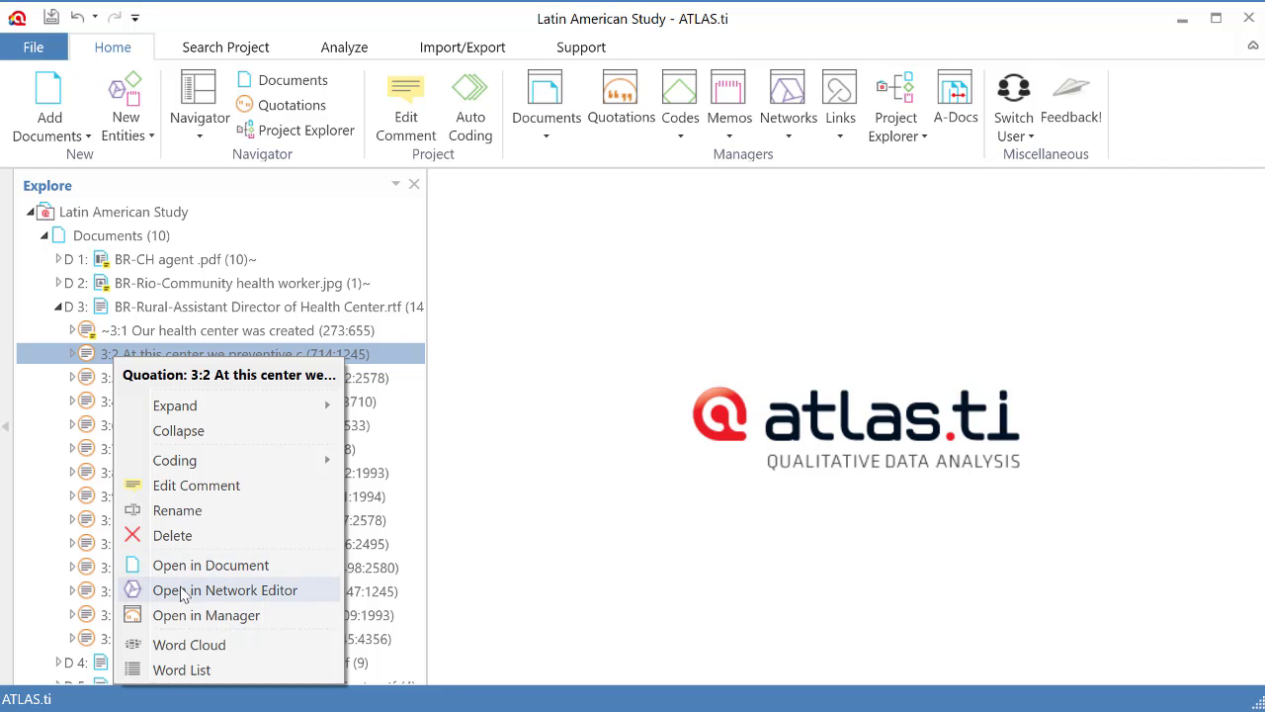
{"action": "left_click", "coordinate": [182, 592]}
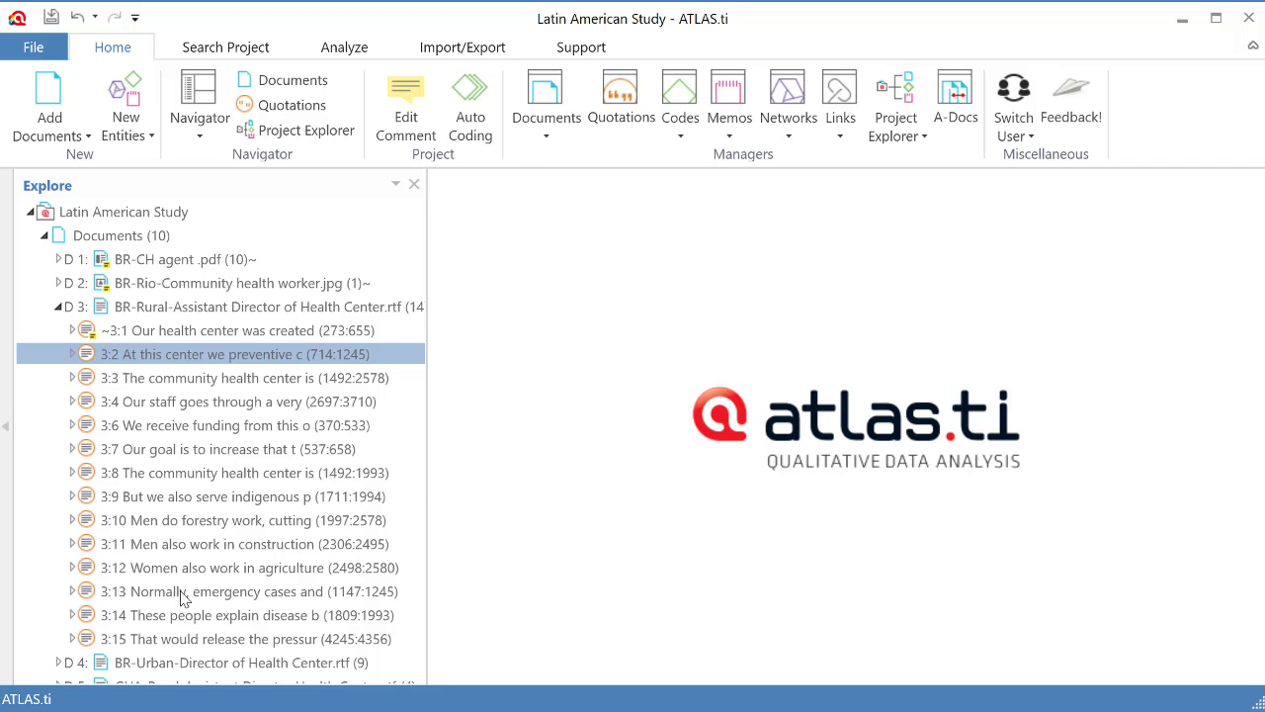
Maximize the 3:2 network editor and apply the Orthogonal layout.
{"action": "left_click", "coordinate": [678, 150]}
{"action": "left_click", "coordinate": [863, 131]}
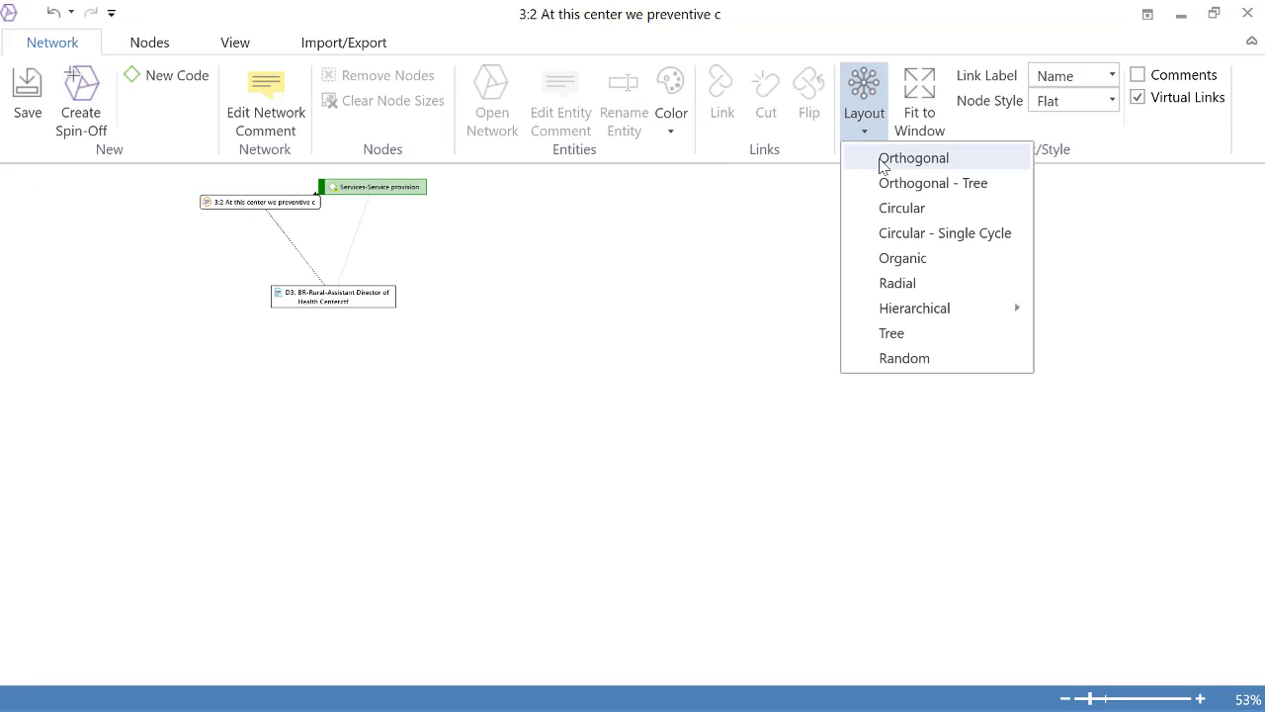
{"action": "left_click", "coordinate": [874, 160]}
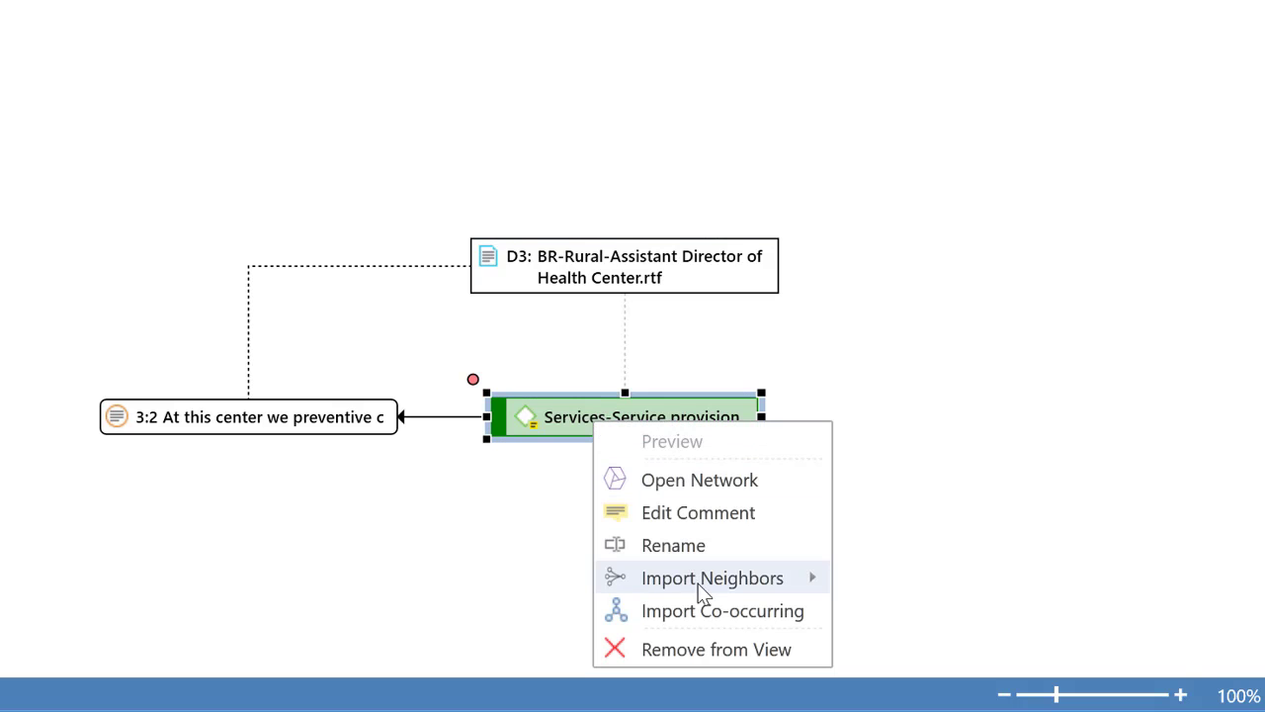
{"action": "mouse_move", "coordinate": [702, 583]}
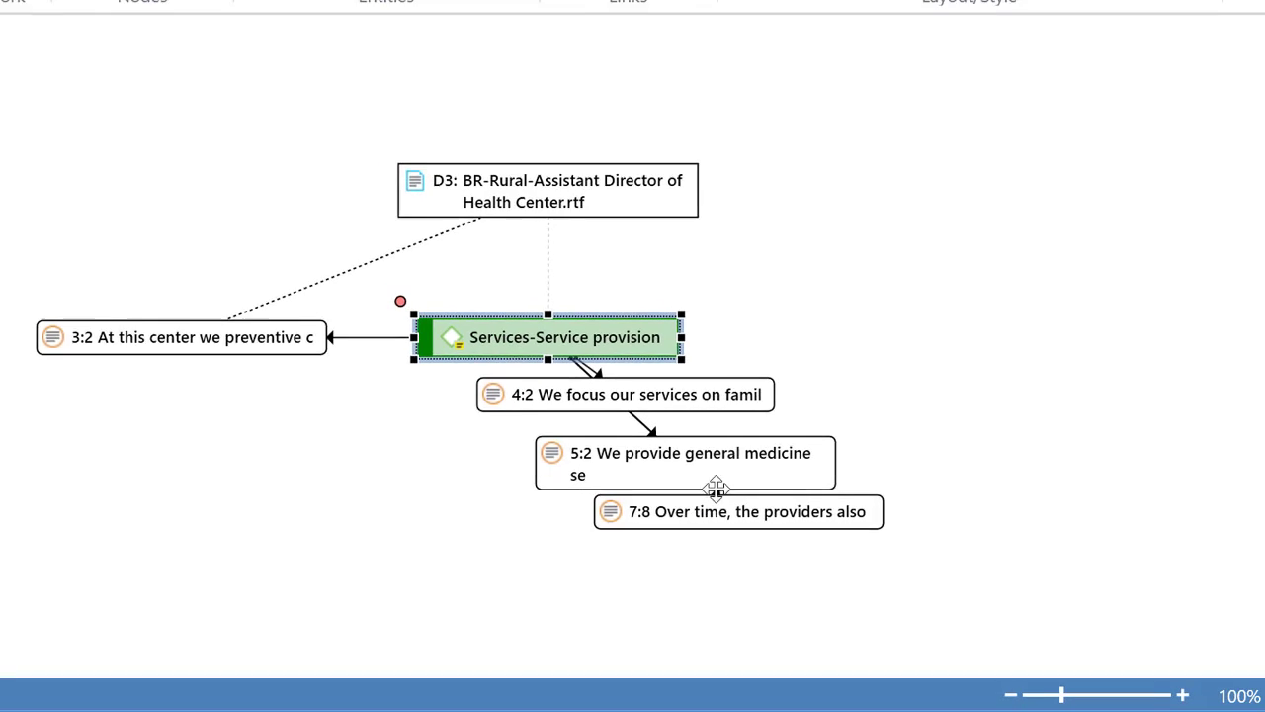
Apply the Orthogonal layout and show preview text inside each node.
{"action": "left_click", "coordinate": [825, 69]}
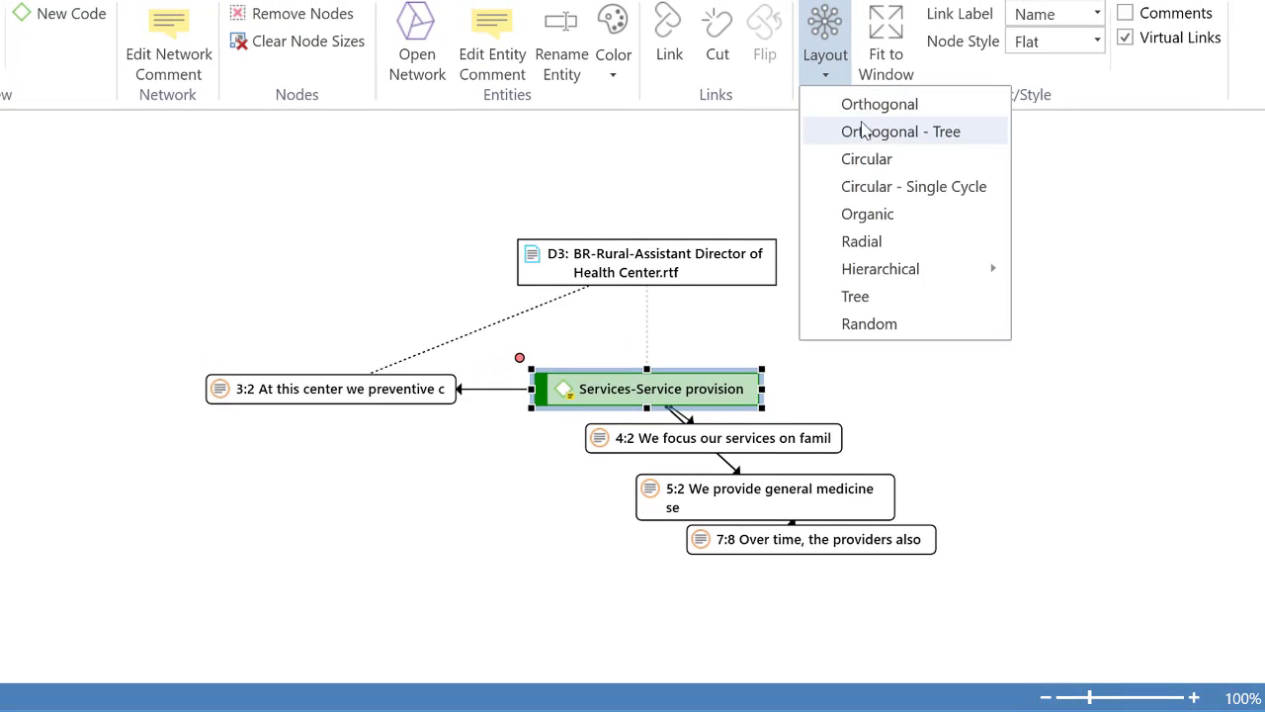
{"action": "left_click", "coordinate": [848, 105]}
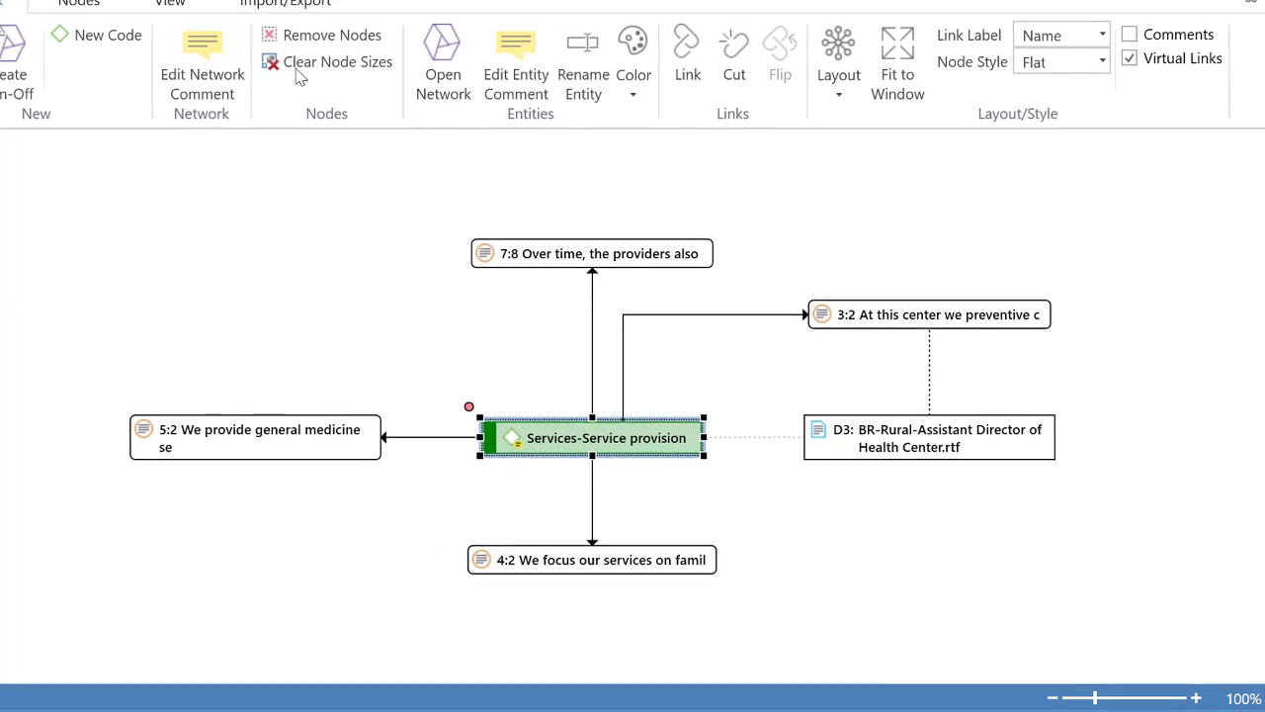
{"action": "left_click", "coordinate": [170, 2]}
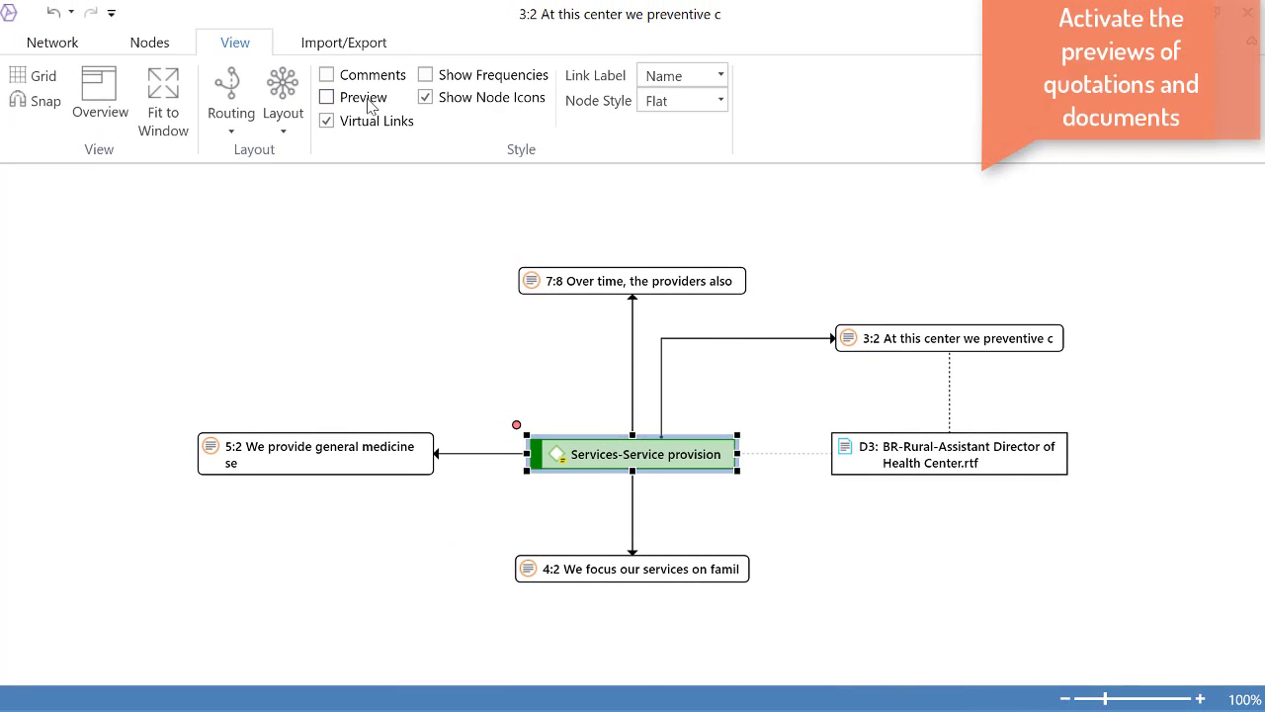
{"action": "left_click", "coordinate": [328, 97]}
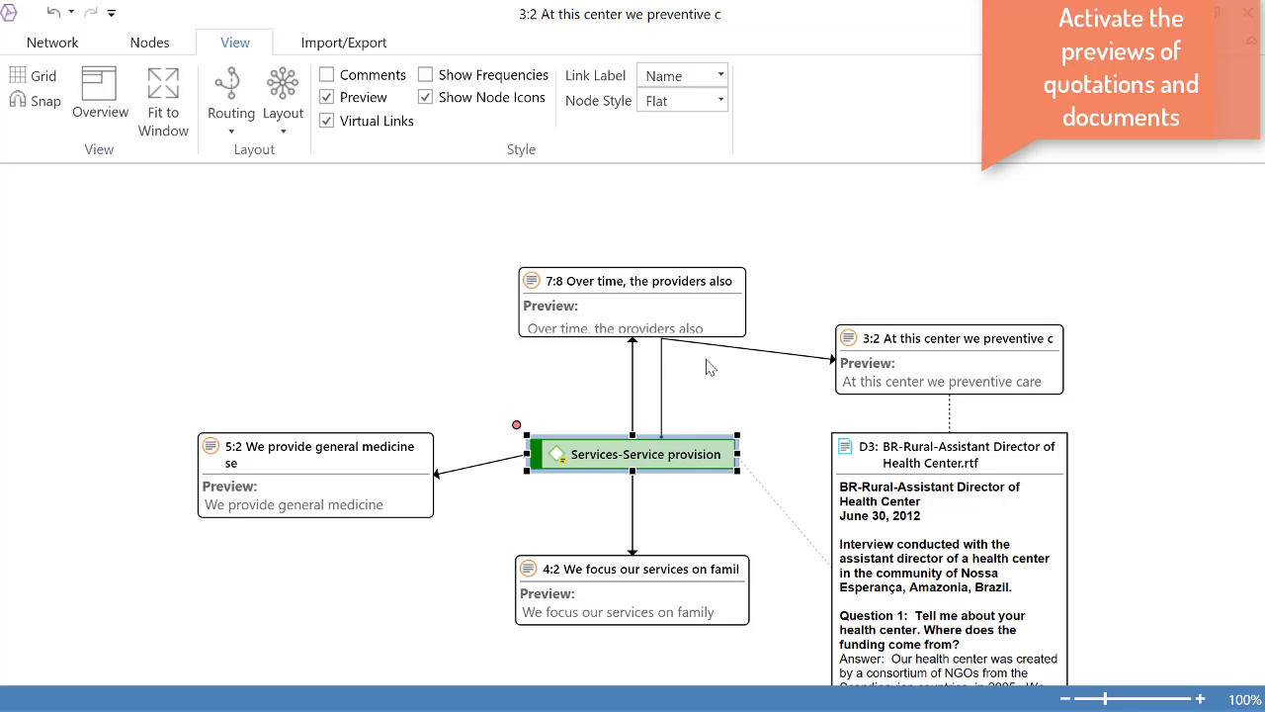
Resize the 7:8 node to fit its preview and reapply the Orthogonal layout.
{"action": "left_click", "coordinate": [743, 280]}
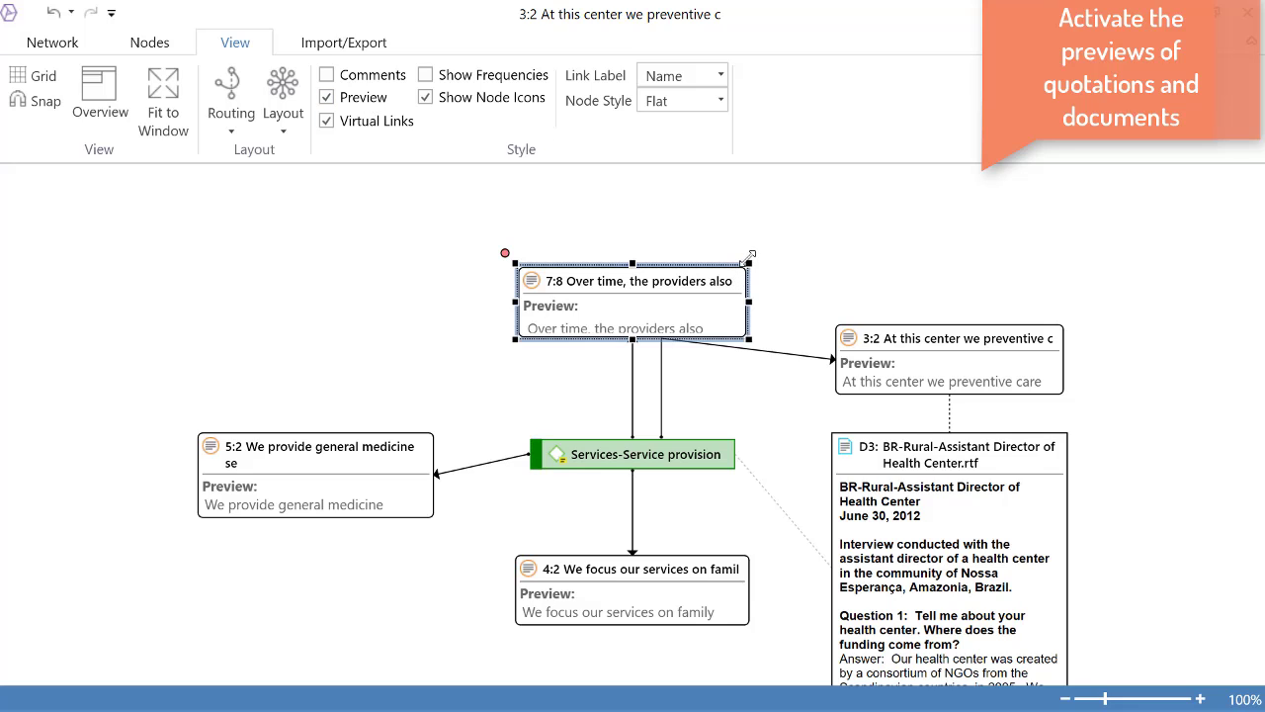
{"action": "left_click_drag", "start_coordinate": [751, 255], "coordinate": [780, 233]}
{"action": "left_click", "coordinate": [930, 537]}
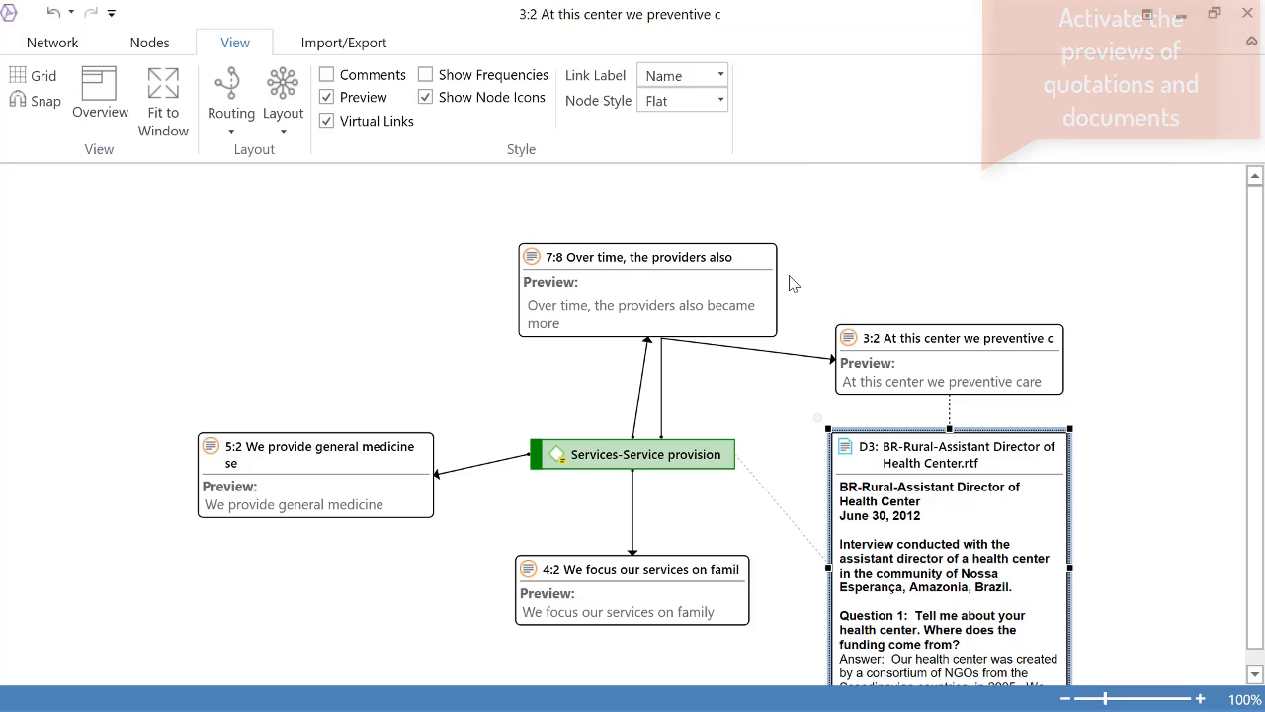
{"action": "left_click", "coordinate": [283, 136]}
{"action": "left_click", "coordinate": [297, 156]}
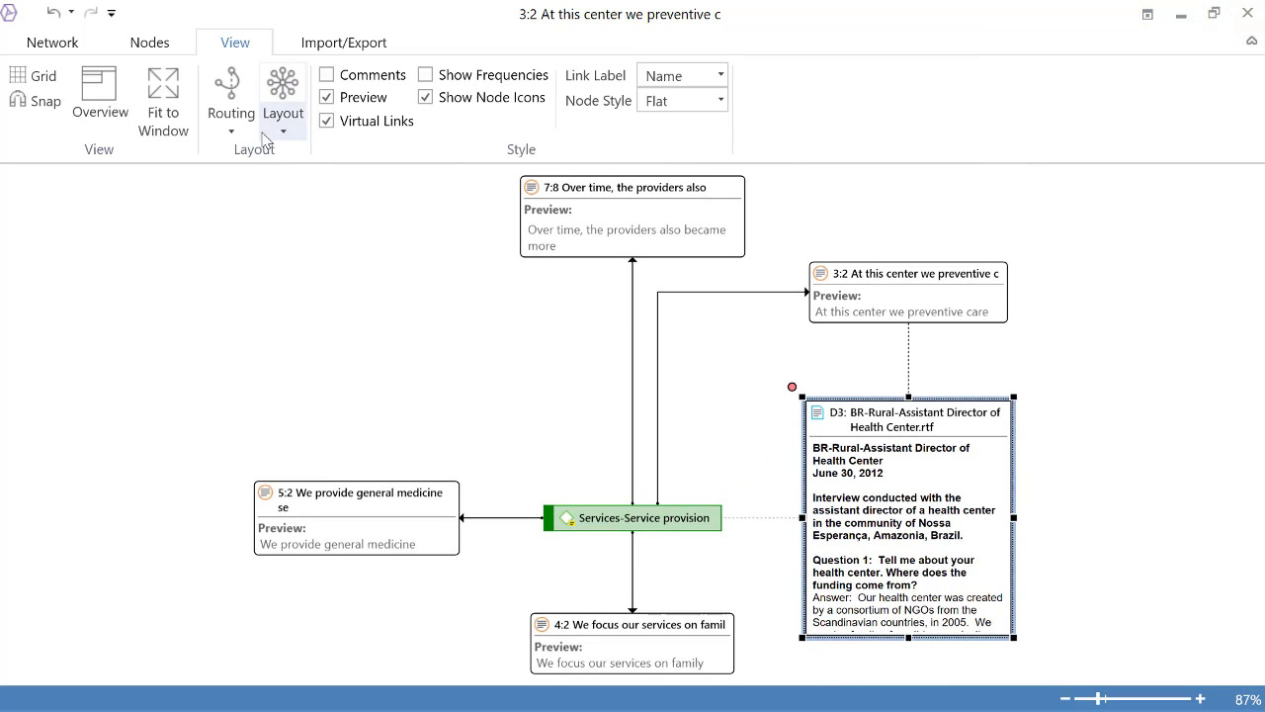
{"action": "left_click", "coordinate": [283, 132]}
{"action": "left_click", "coordinate": [329, 192]}
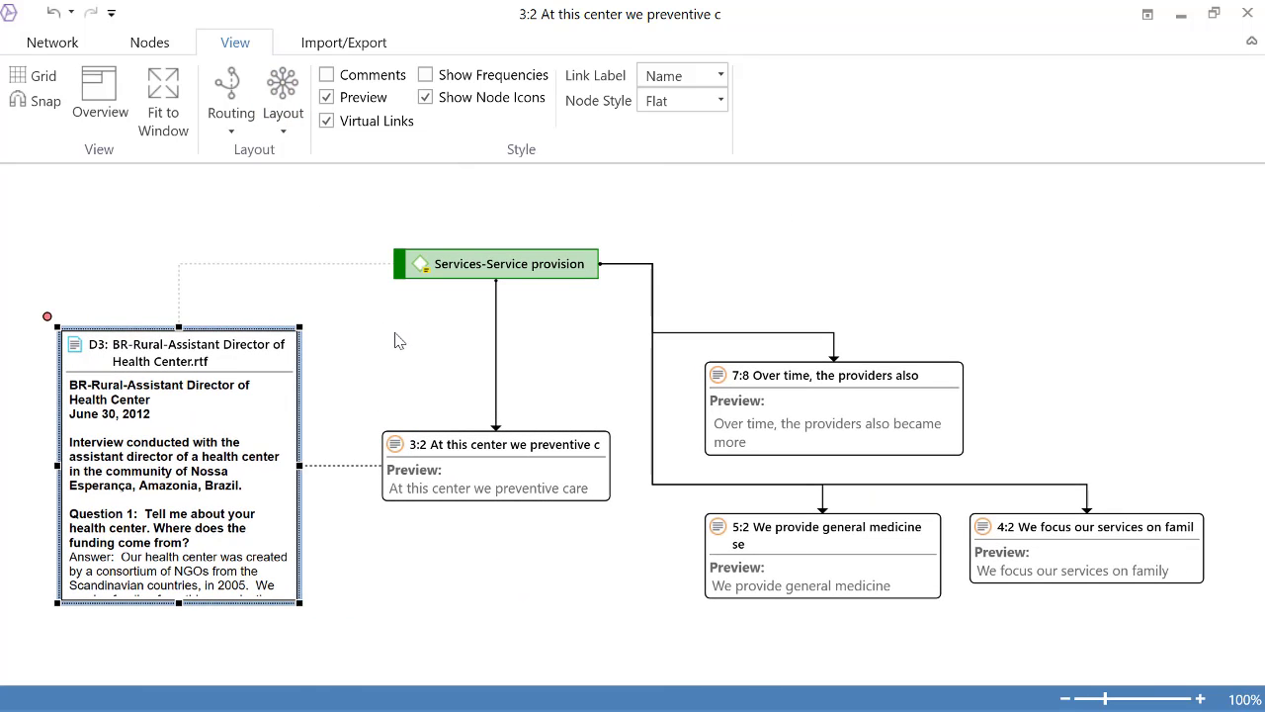
{"action": "left_click", "coordinate": [398, 341]}
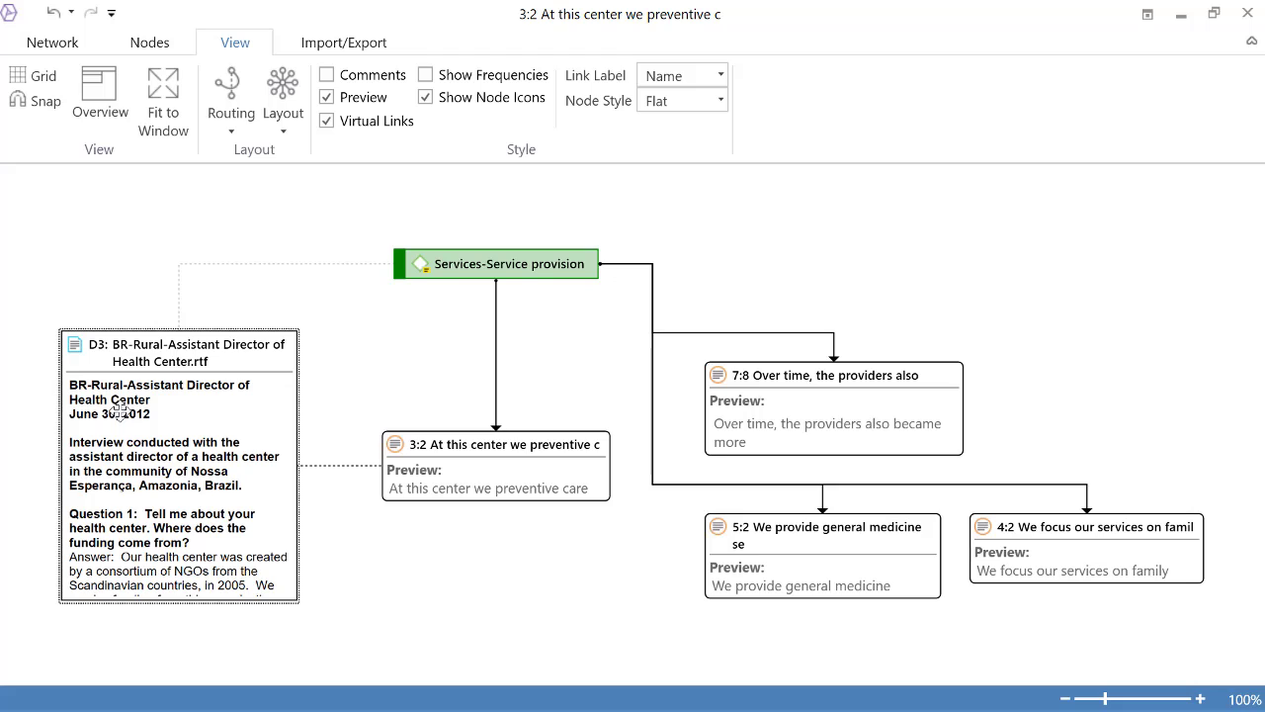
{"action": "left_click", "coordinate": [461, 466]}
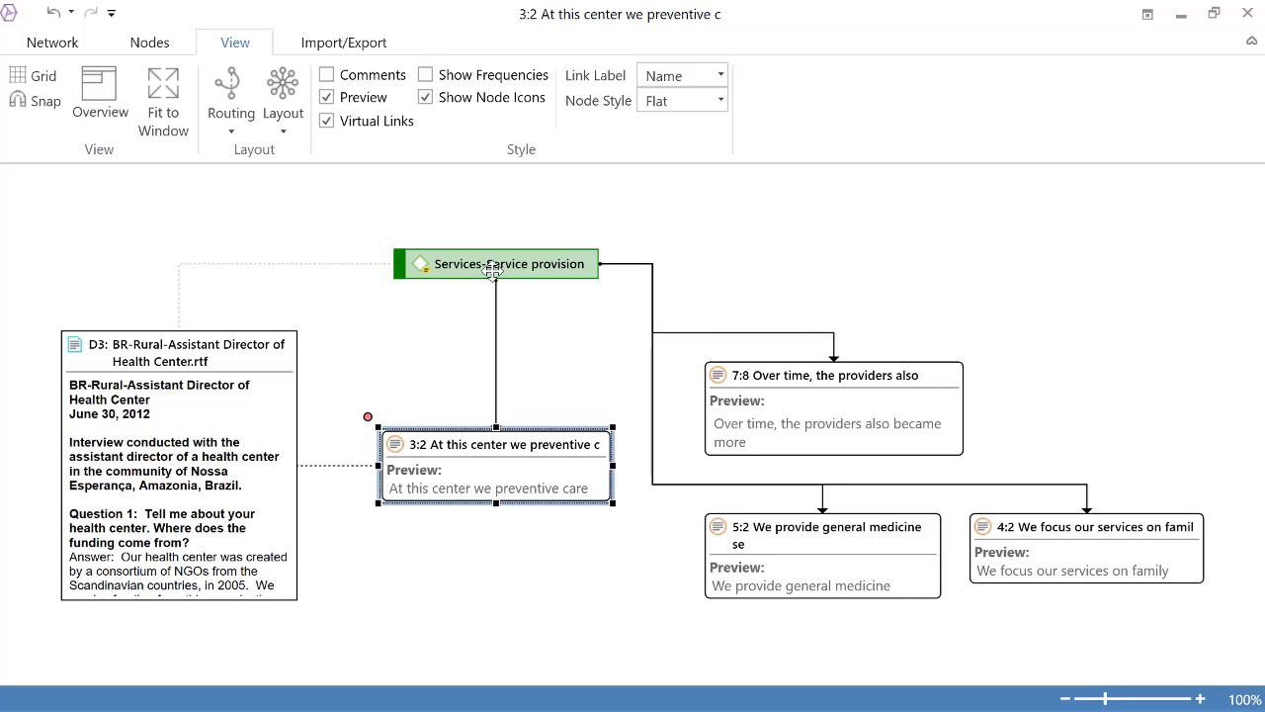
{"action": "left_click", "coordinate": [798, 399]}
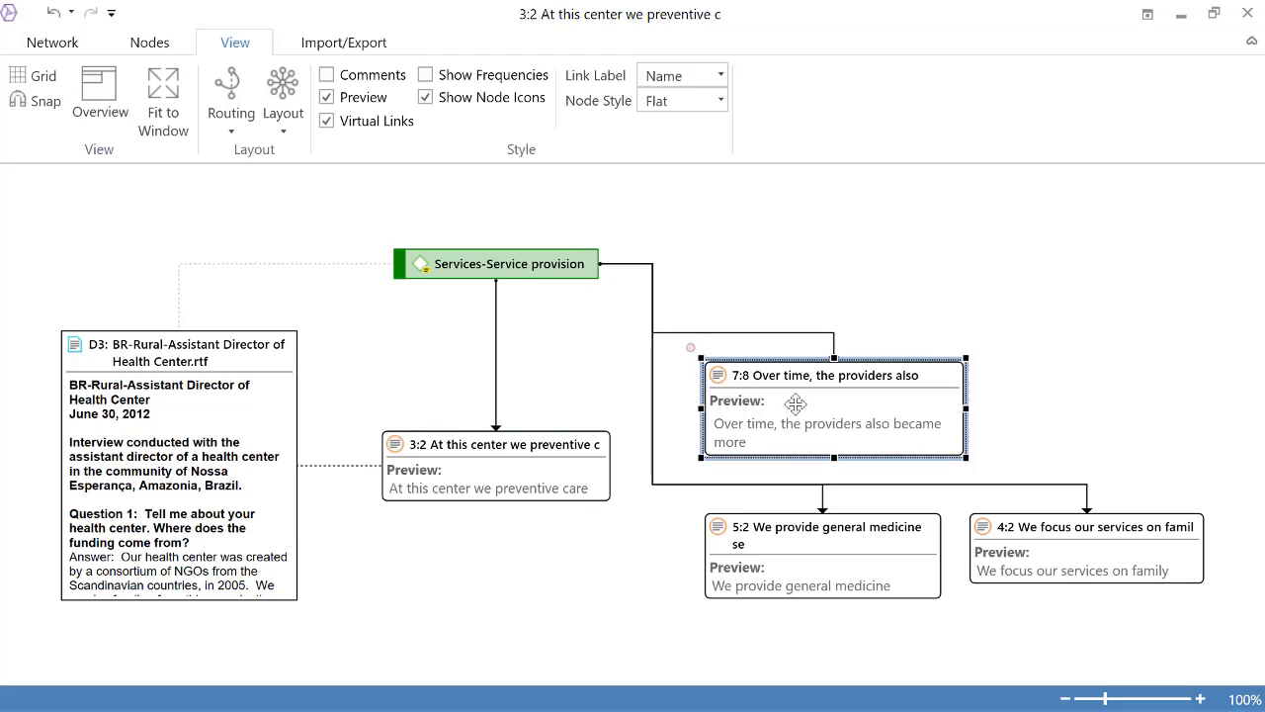
{"action": "left_click", "coordinate": [773, 526]}
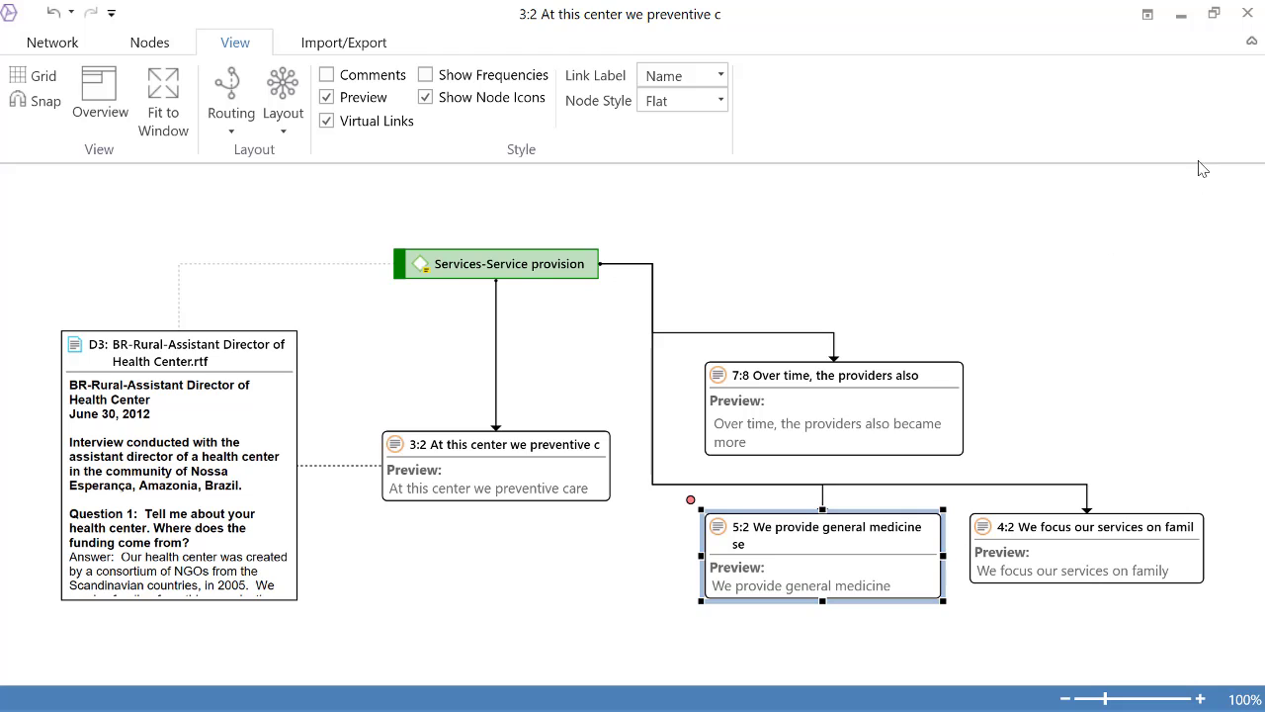
Close the 3:2 network without saving and open the D2 image document.
{"action": "left_click", "coordinate": [1247, 12]}
{"action": "left_click", "coordinate": [694, 447]}
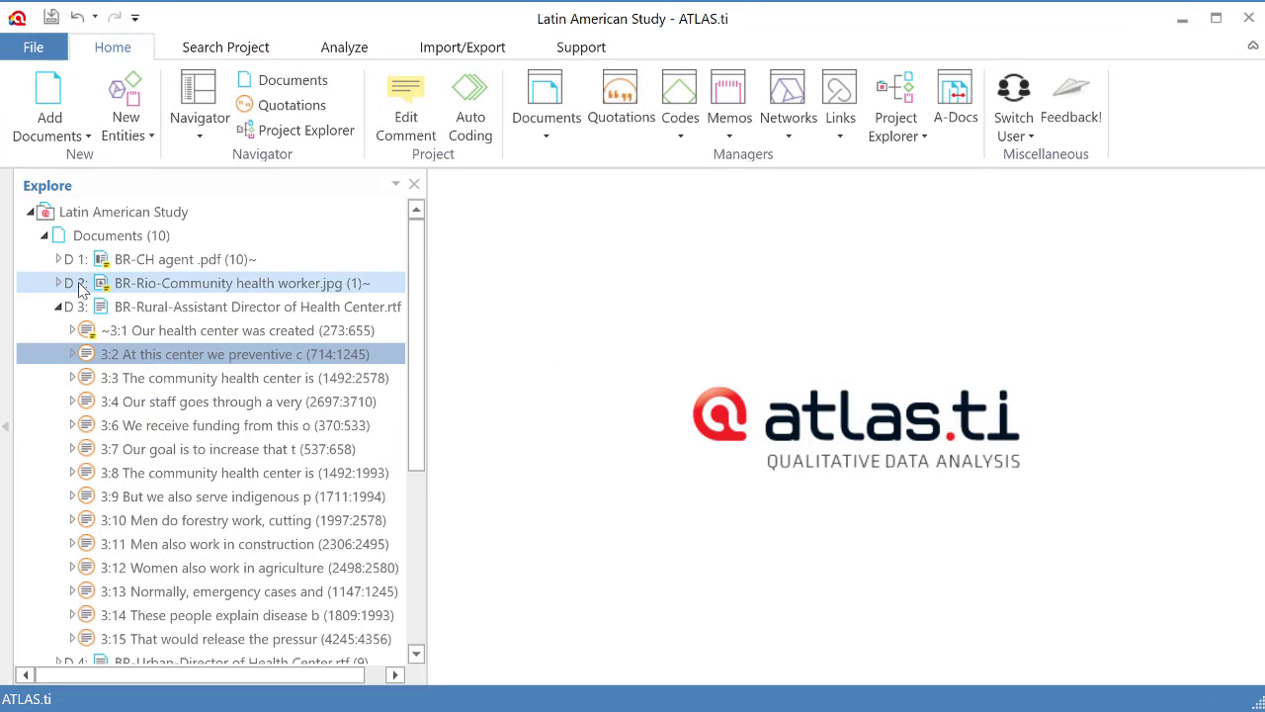
{"action": "double_click", "coordinate": [147, 285]}
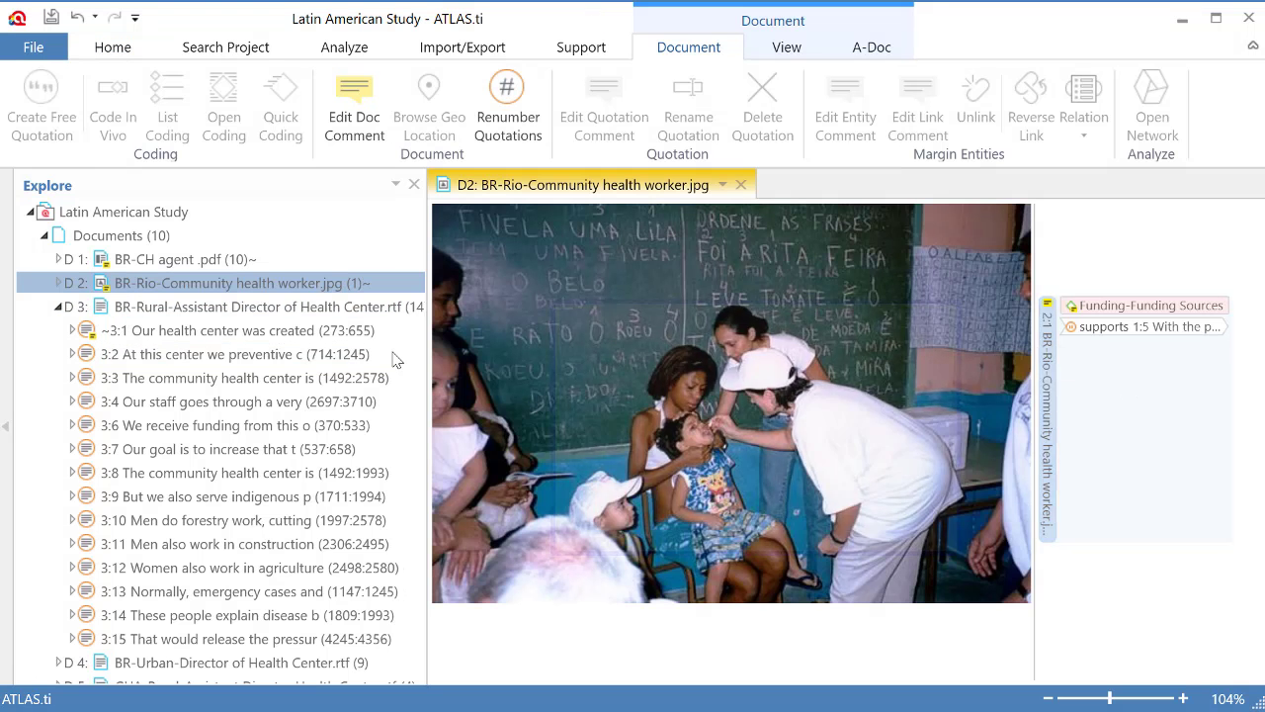
Open D4 BR-Urban-Director of Health Center.rtf and widen its coding margin.
{"action": "left_click", "coordinate": [59, 307]}
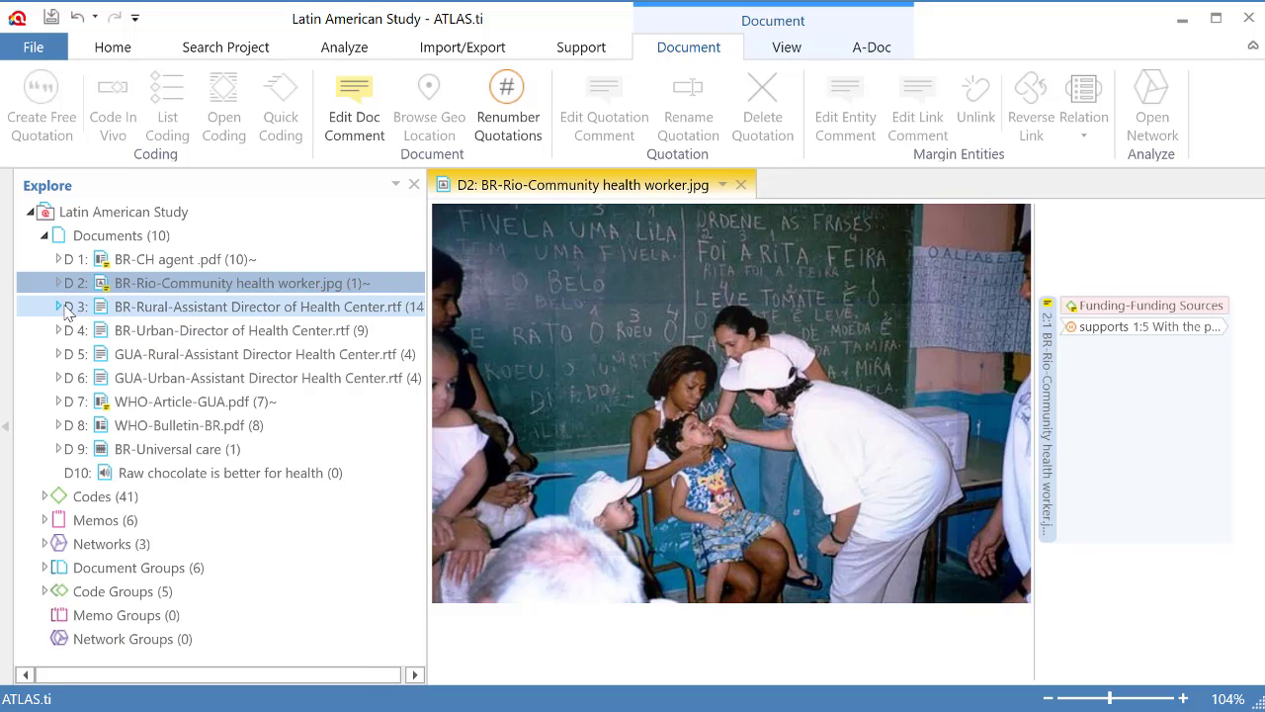
{"action": "double_click", "coordinate": [205, 331]}
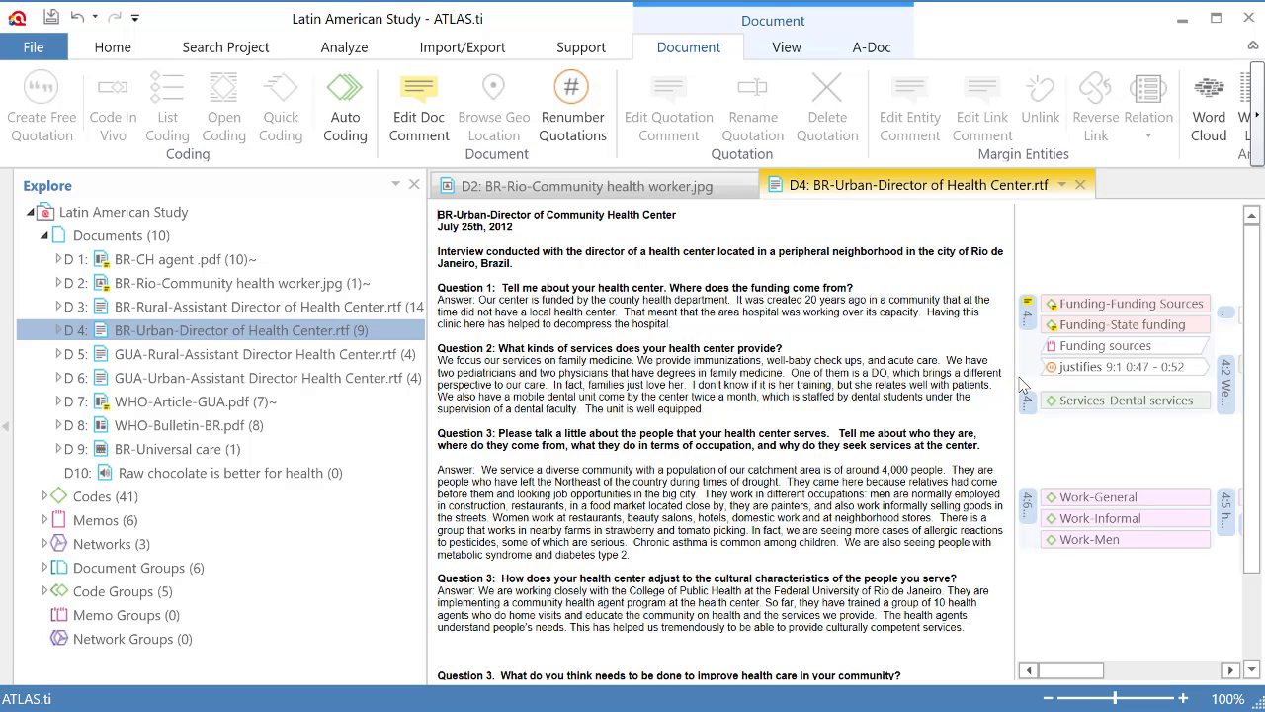
{"action": "left_click_drag", "start_coordinate": [1015, 376], "coordinate": [870, 373]}
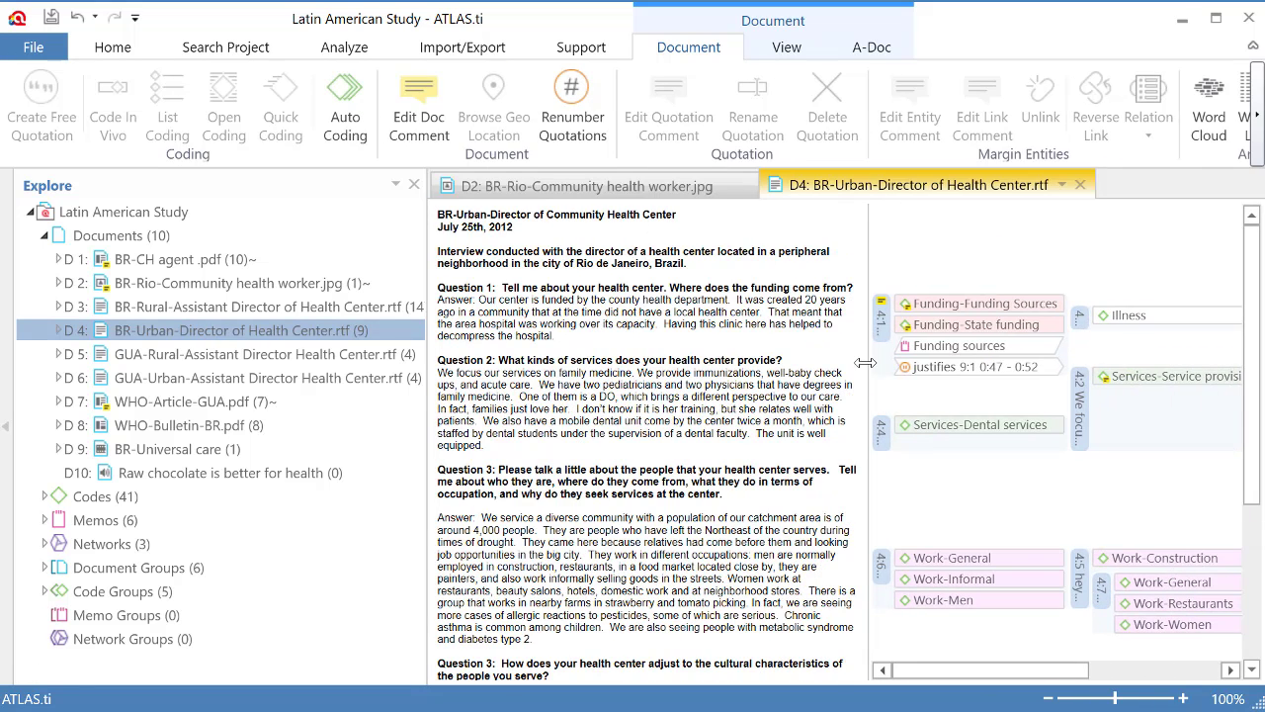
Open quotation 4:6 in a maximized network with the Orthogonal layout.
{"action": "left_click", "coordinate": [883, 568]}
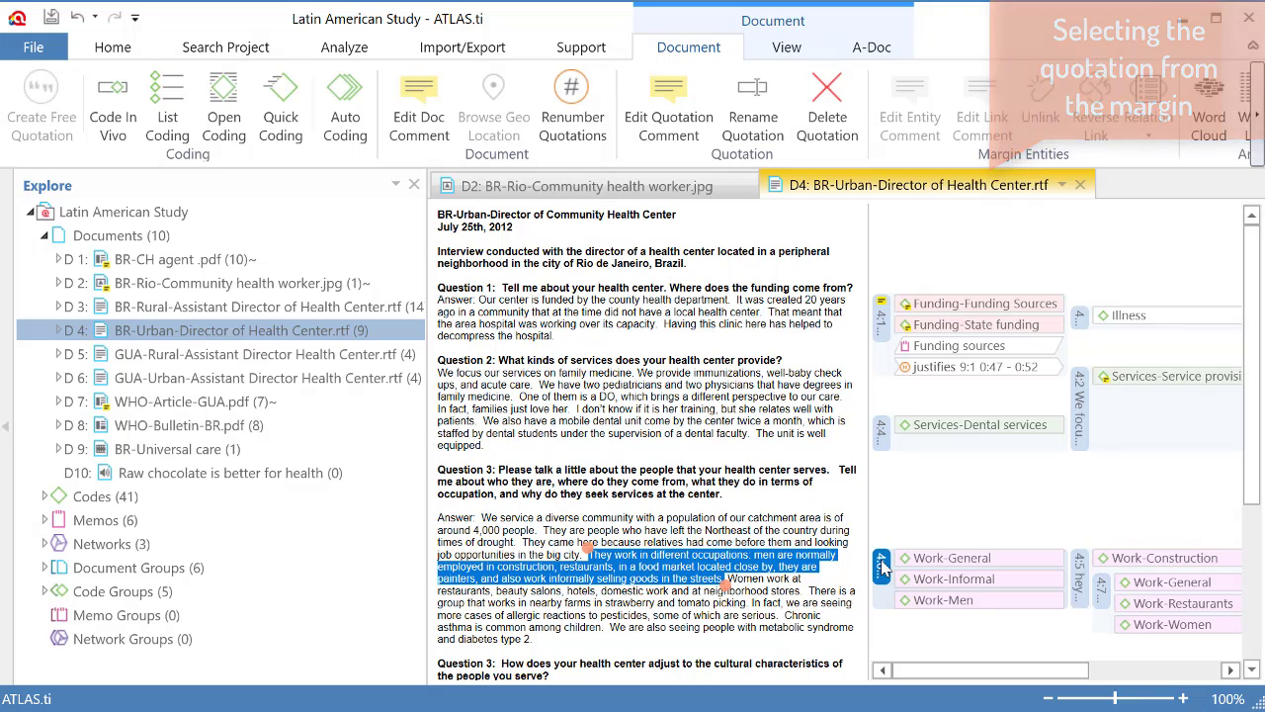
{"action": "right_click", "coordinate": [883, 567]}
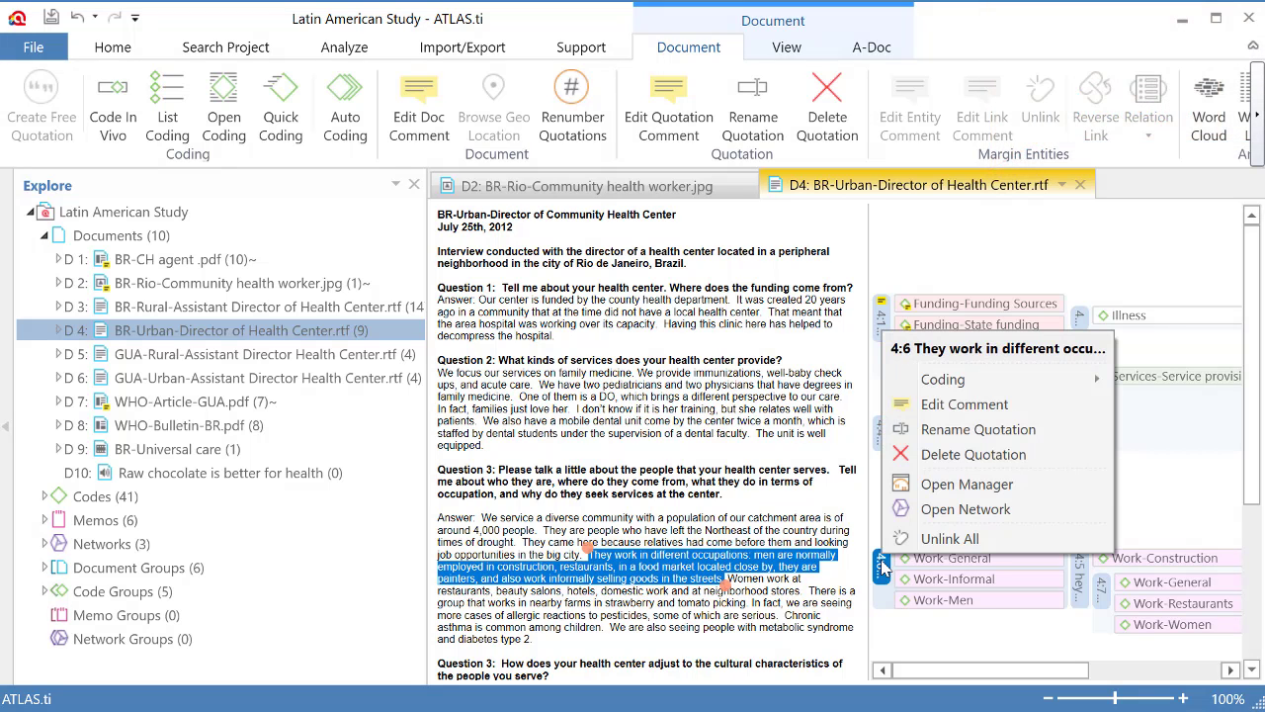
{"action": "left_click", "coordinate": [941, 510]}
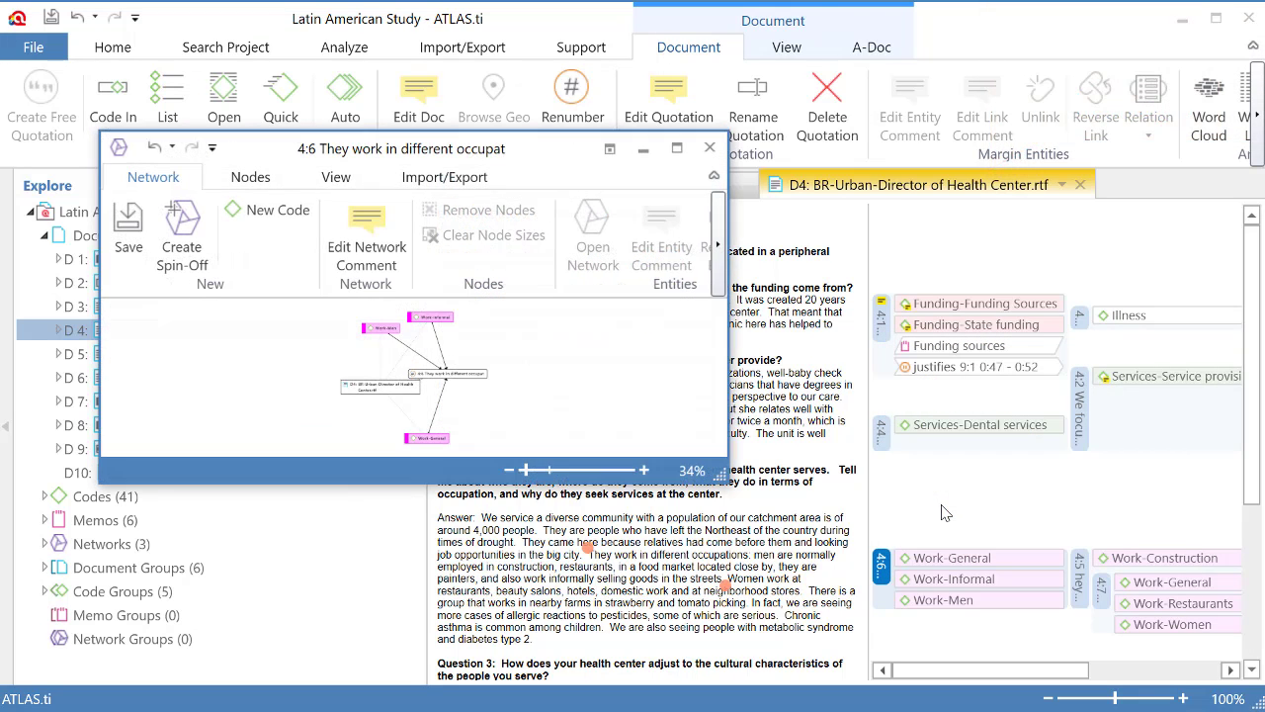
{"action": "left_click", "coordinate": [677, 148]}
{"action": "left_click", "coordinate": [864, 126]}
{"action": "left_click", "coordinate": [913, 158]}
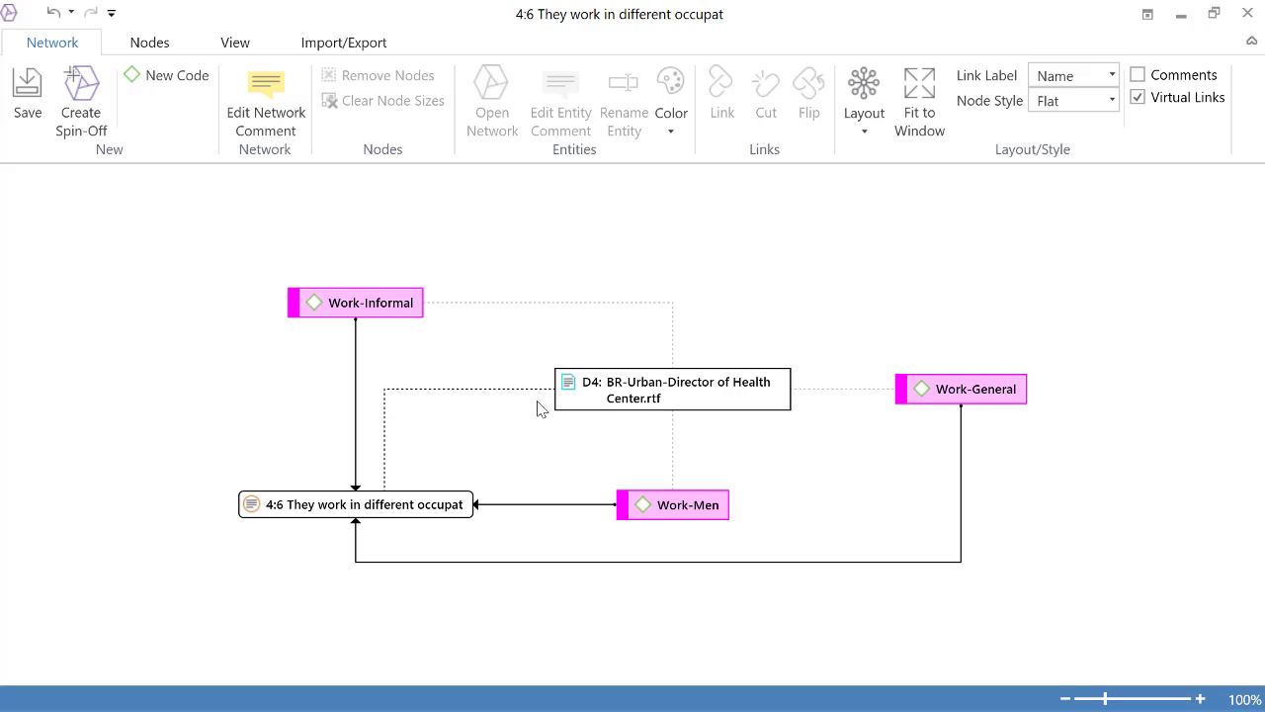
Select the 4:6, Work-Informal, Work-Men and Work-General nodes in turn.
{"action": "left_click", "coordinate": [356, 504]}
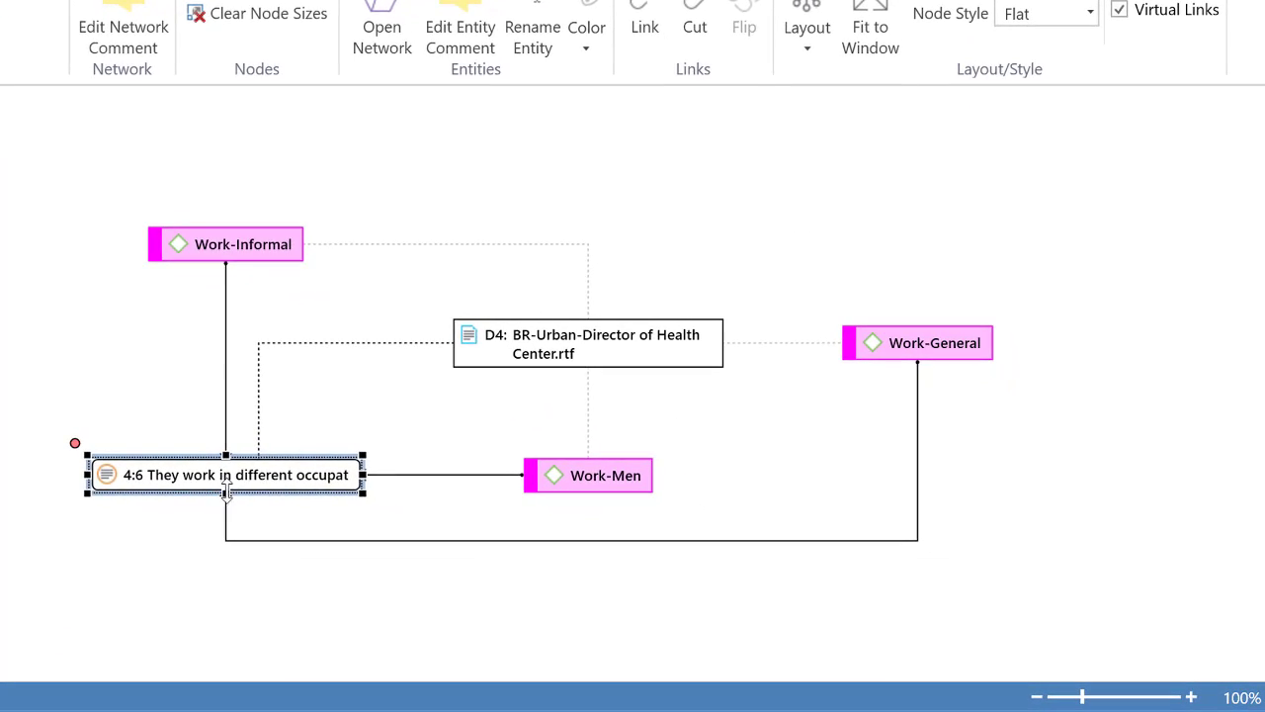
{"action": "left_click", "coordinate": [268, 246]}
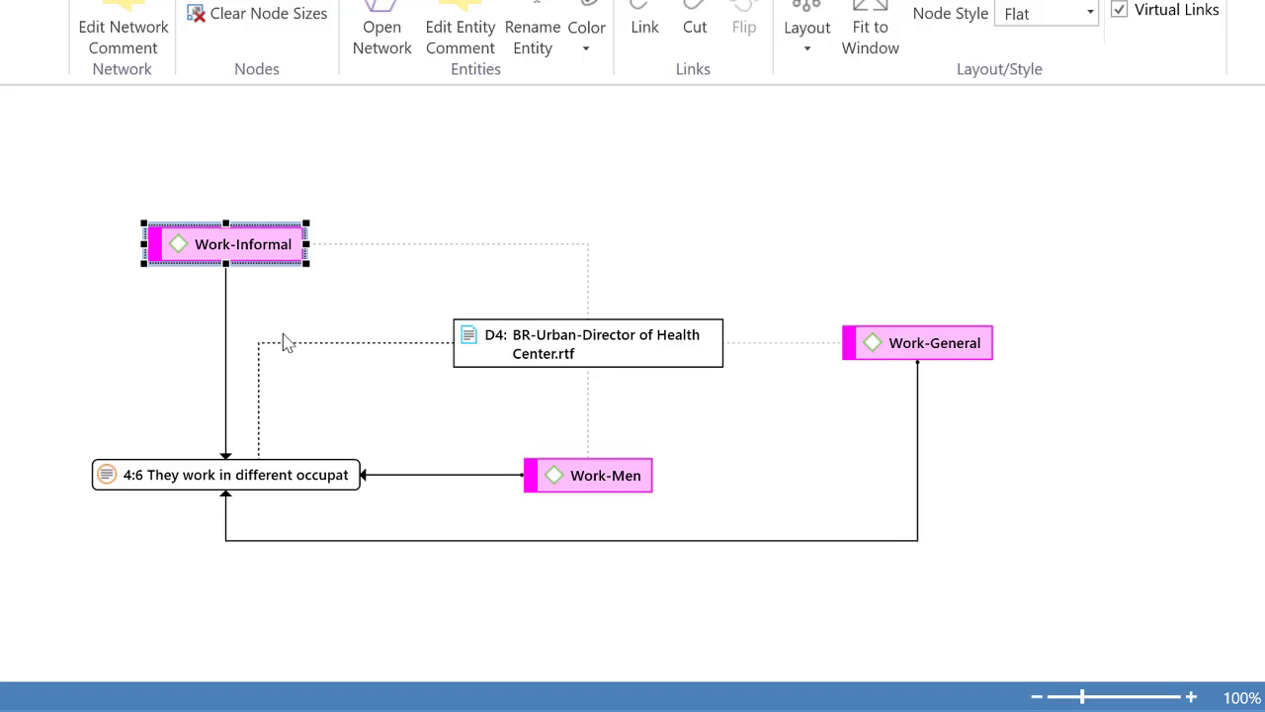
{"action": "left_click", "coordinate": [597, 466]}
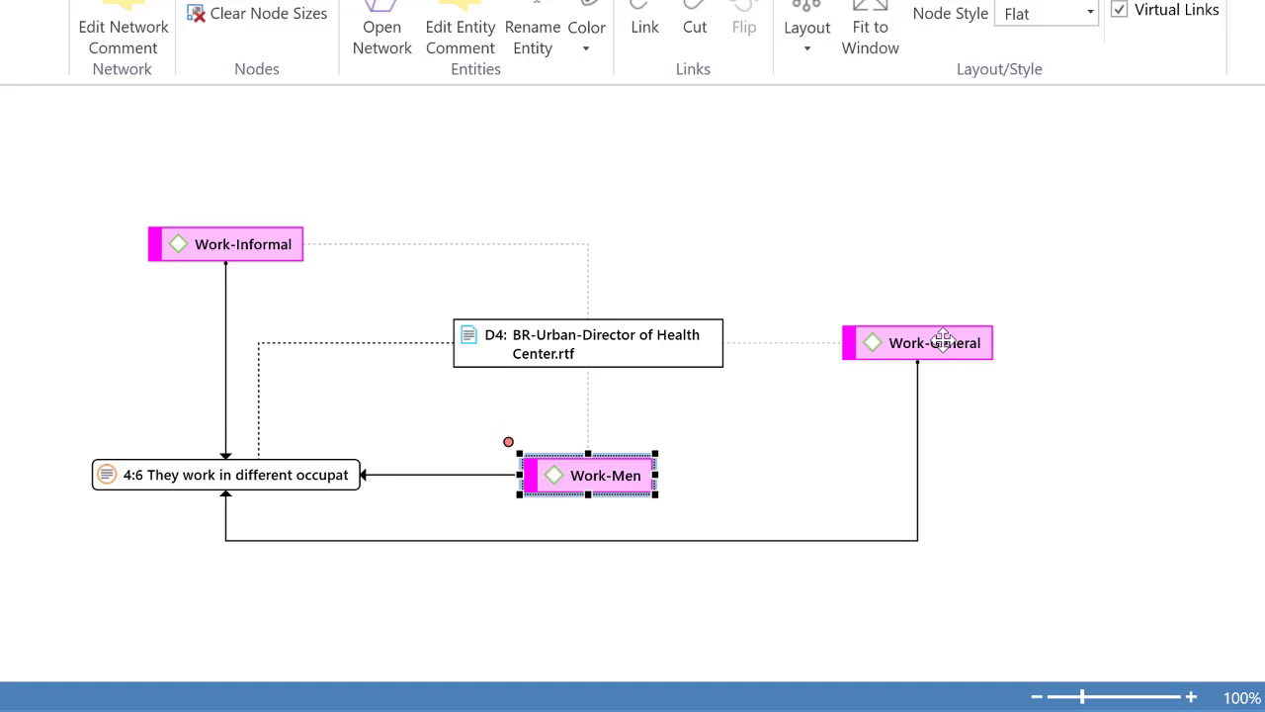
{"action": "left_click", "coordinate": [937, 343]}
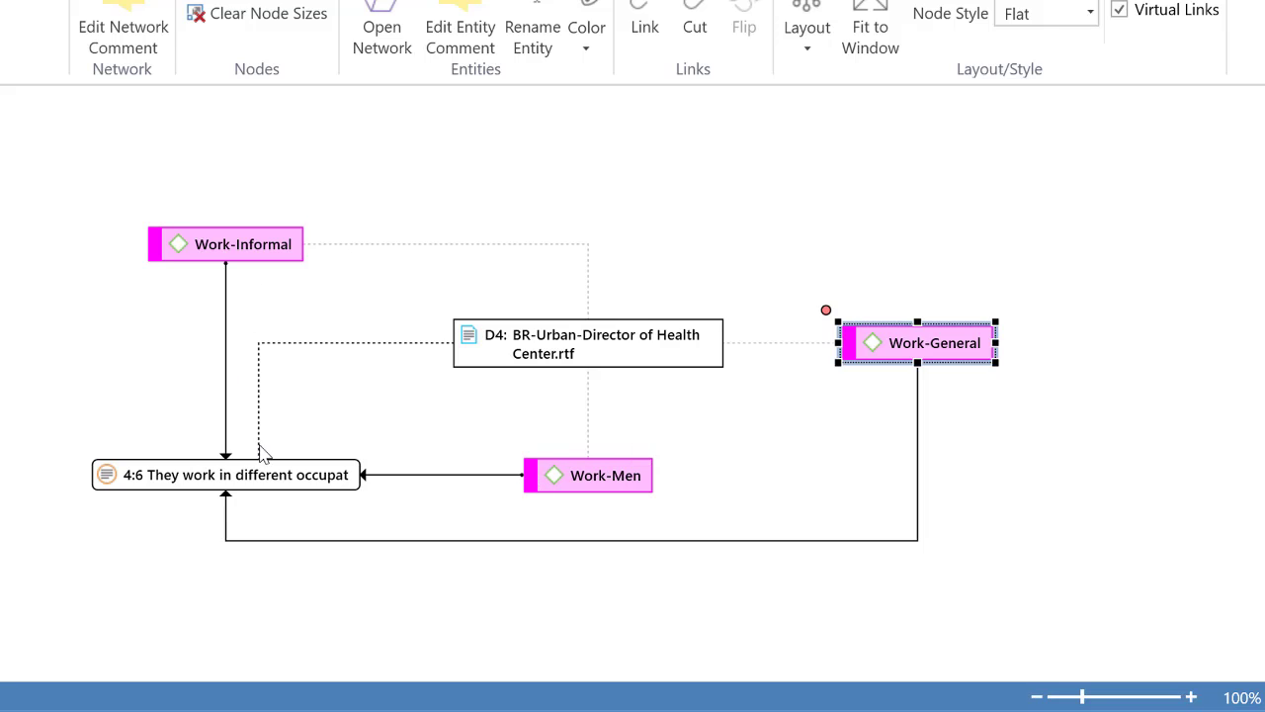
Import Work-Informal's quotation neighbours and move the new 3:12 node to the top.
{"action": "left_click", "coordinate": [235, 249]}
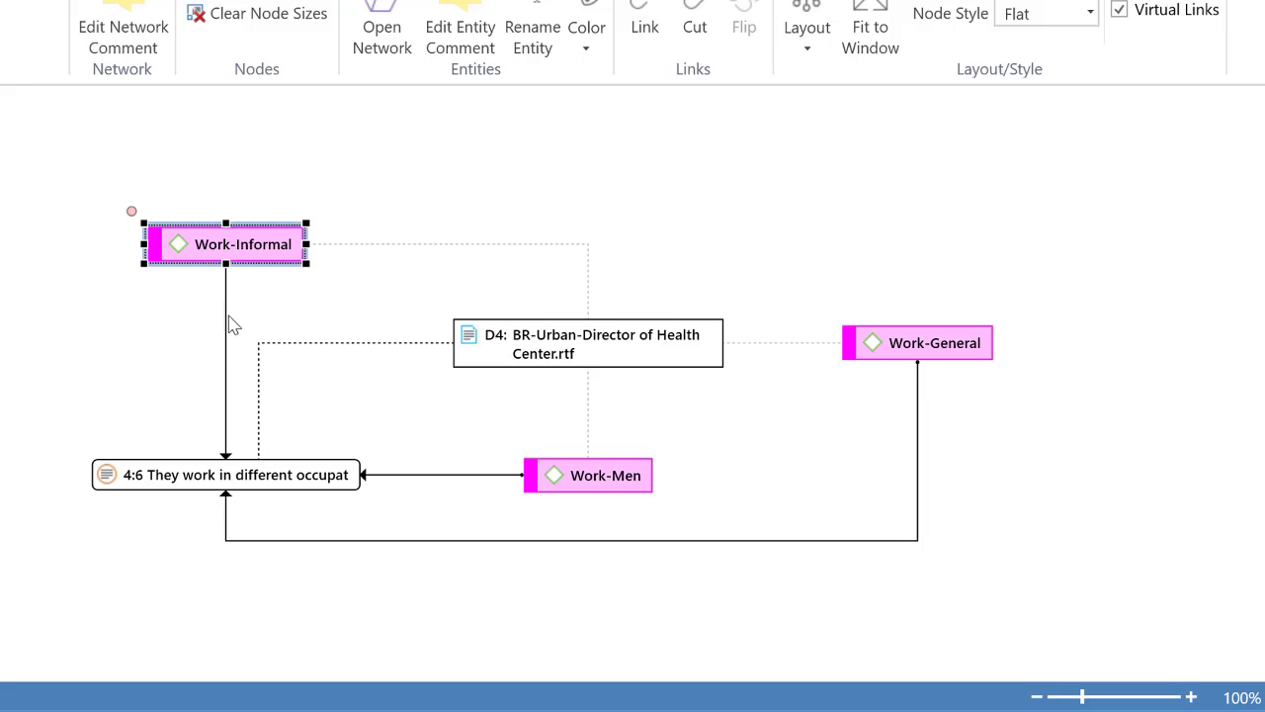
{"action": "right_click", "coordinate": [226, 247]}
{"action": "mouse_move", "coordinate": [370, 392]}
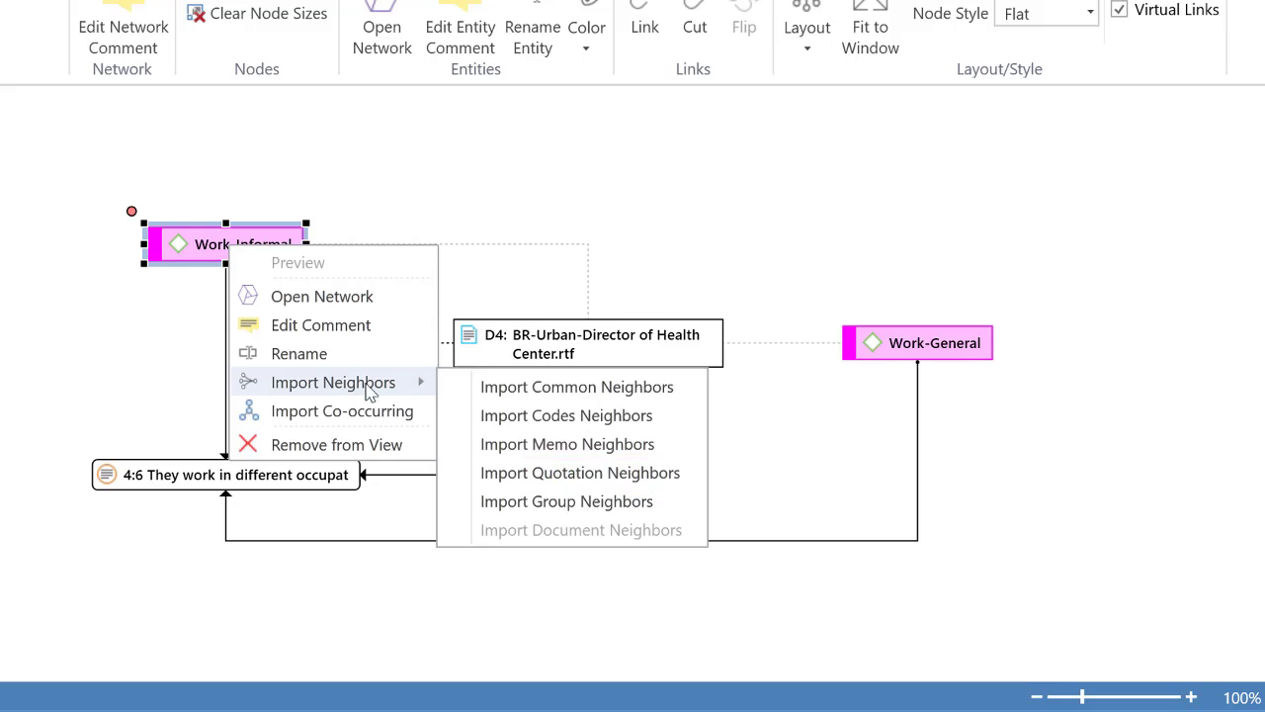
{"action": "left_click", "coordinate": [551, 475]}
{"action": "left_click_drag", "start_coordinate": [353, 319], "coordinate": [584, 227]}
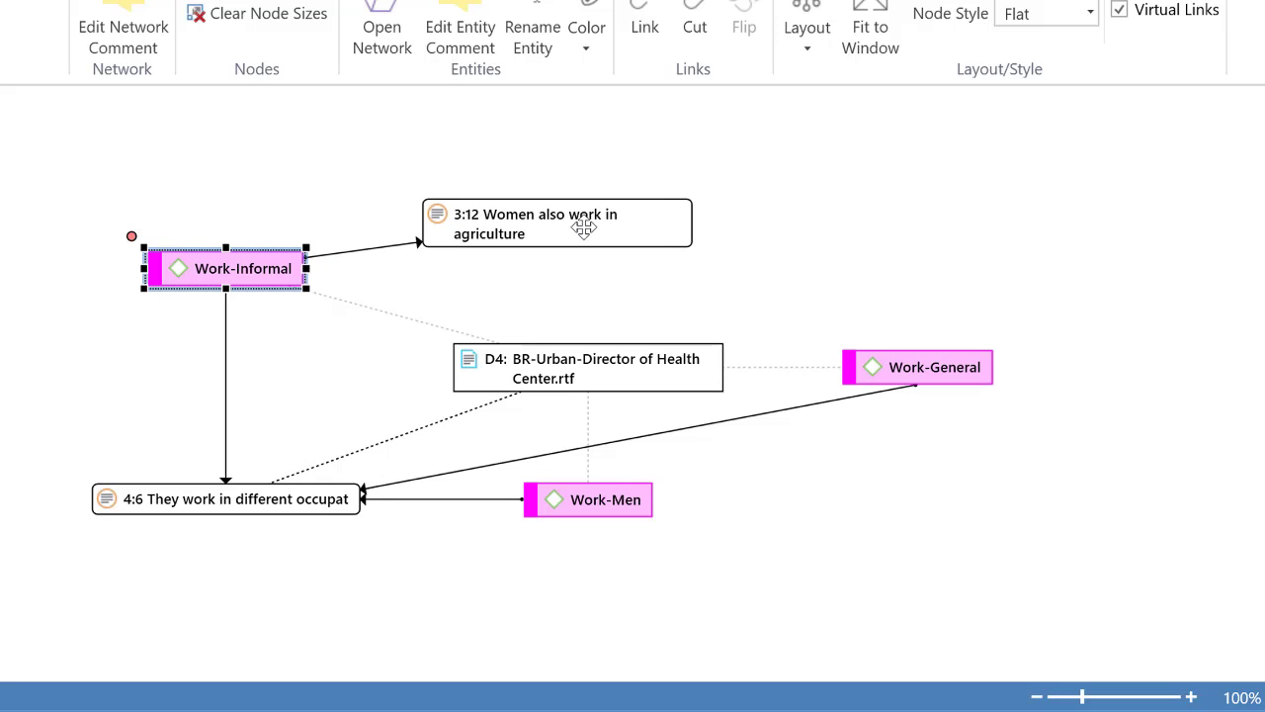
{"action": "left_click", "coordinate": [546, 226]}
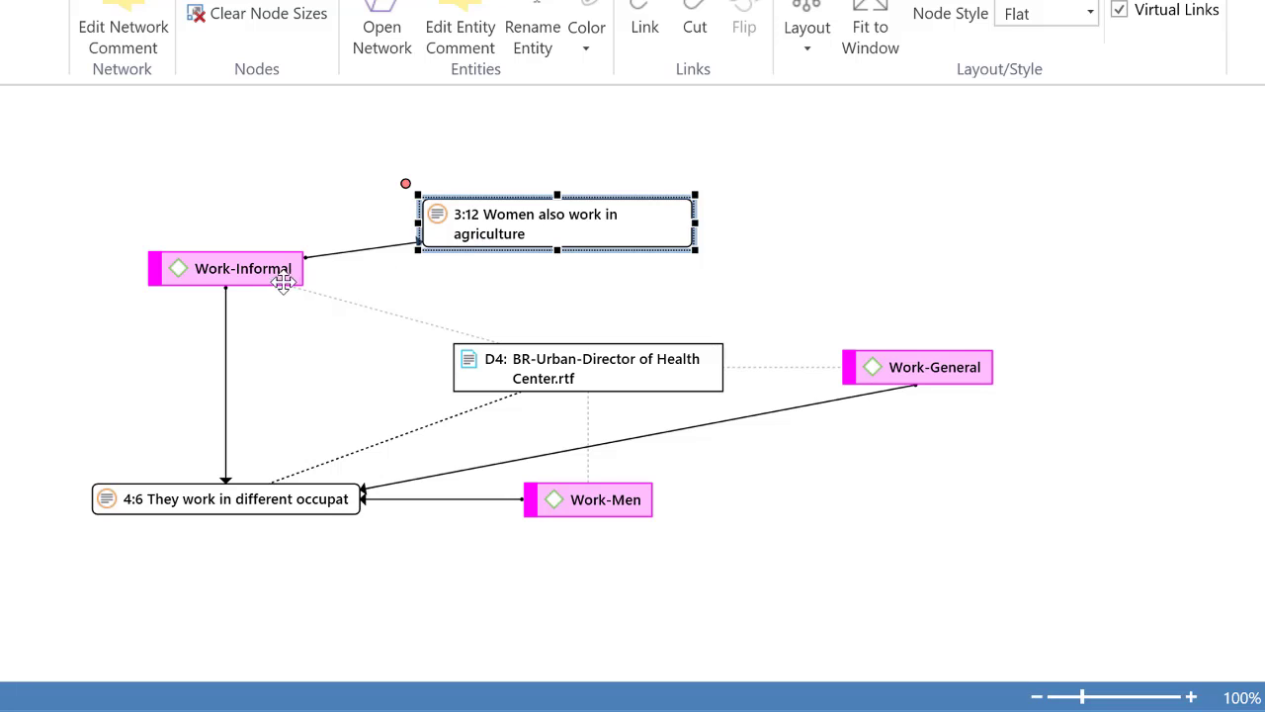
Import 3:12's codes and spread Work-Agriculture and Work-Women out to the upper right.
{"action": "right_click", "coordinate": [499, 233]}
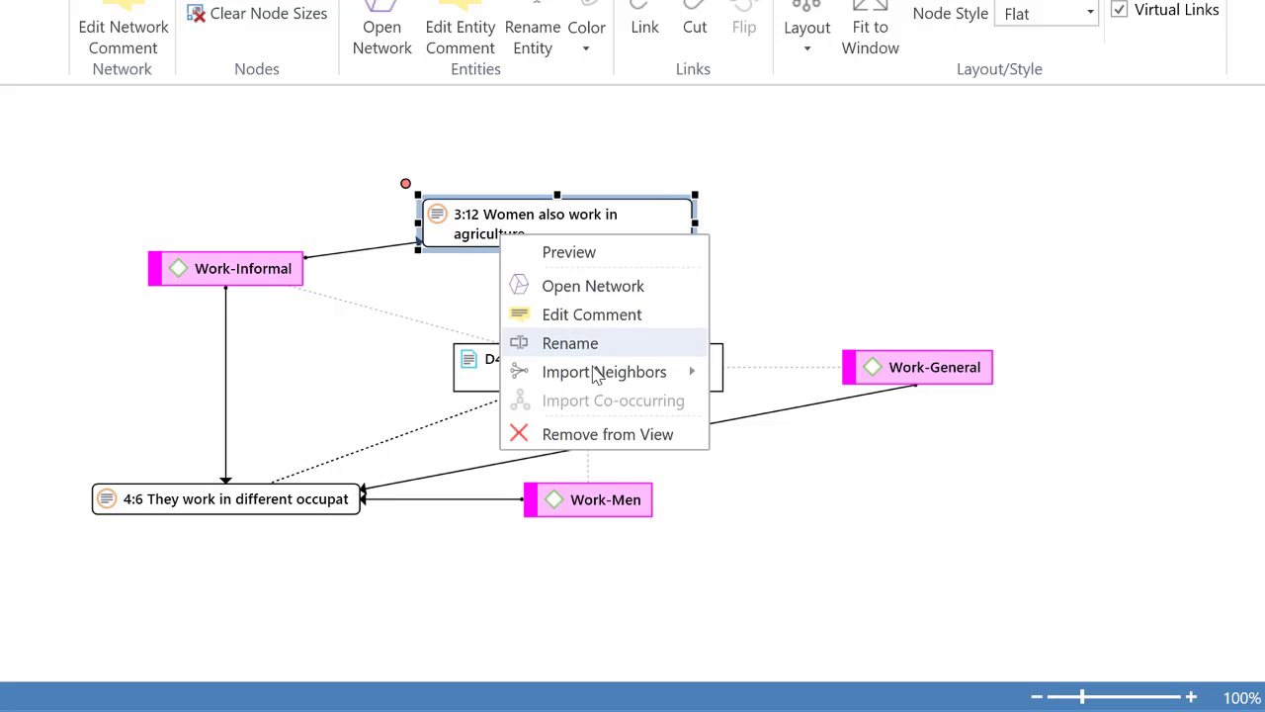
{"action": "mouse_move", "coordinate": [599, 380]}
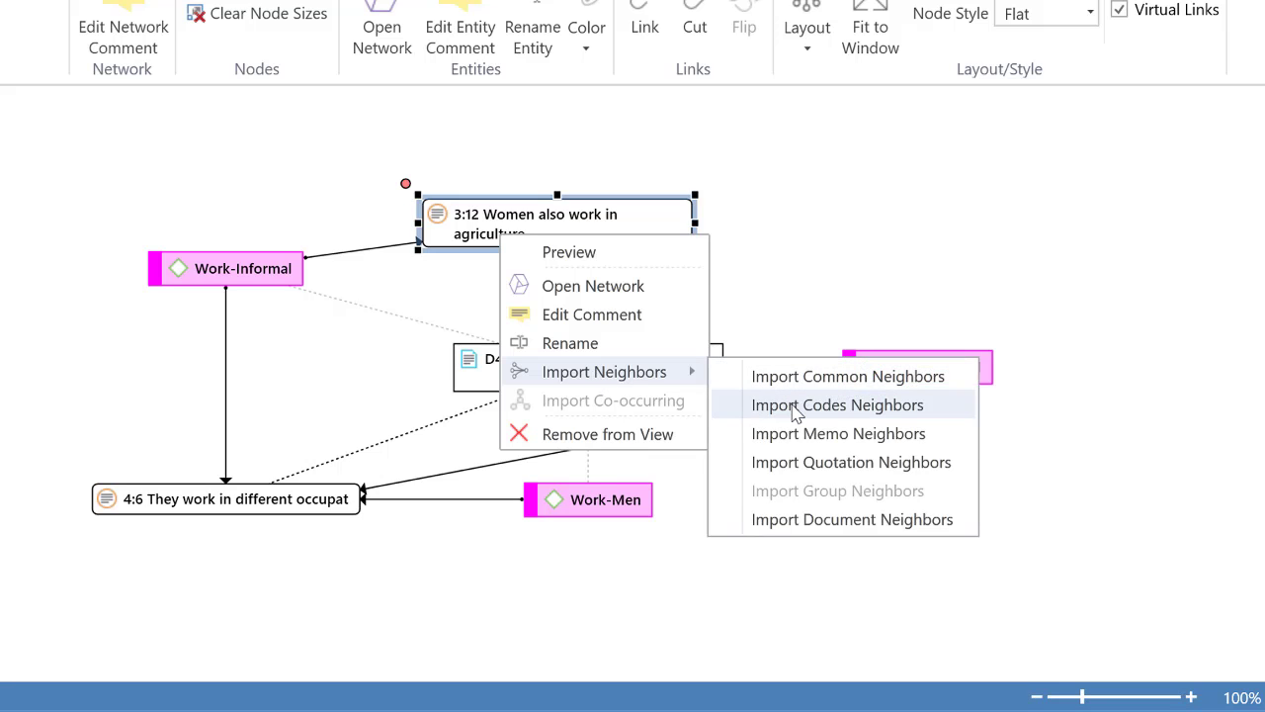
{"action": "left_click", "coordinate": [796, 413]}
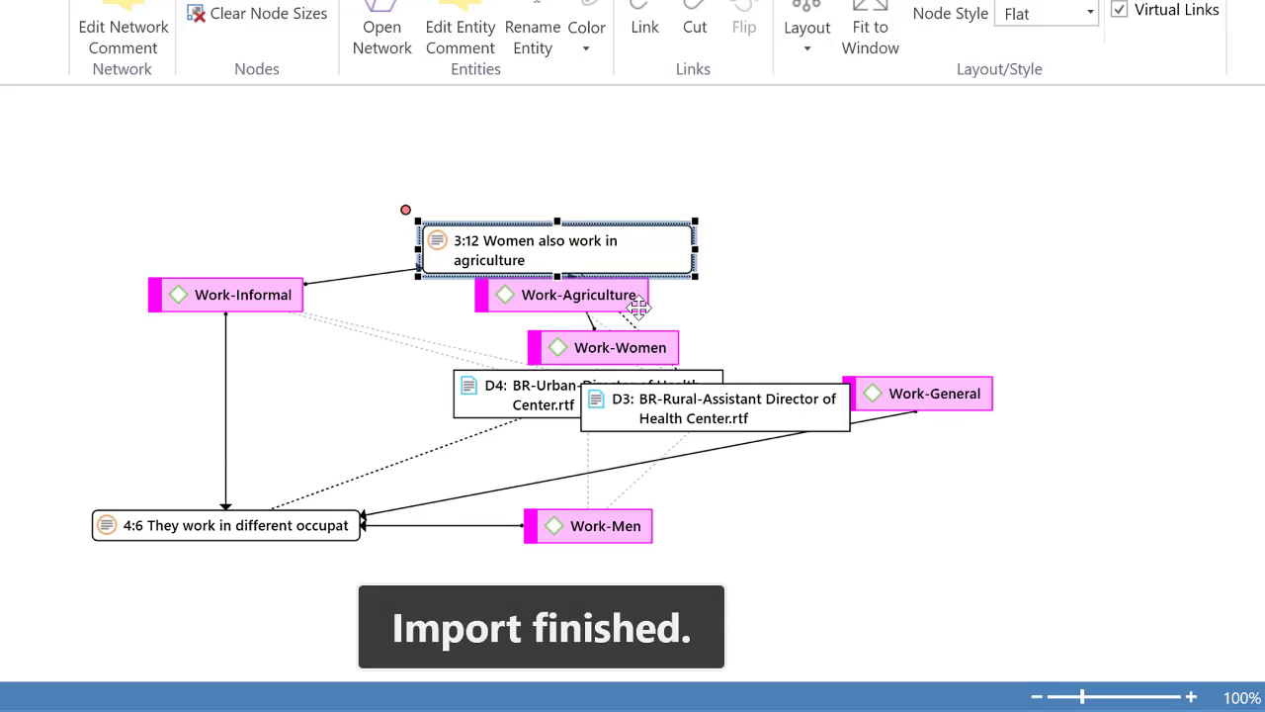
{"action": "left_click_drag", "start_coordinate": [667, 309], "coordinate": [946, 178]}
{"action": "left_click_drag", "start_coordinate": [634, 336], "coordinate": [759, 337]}
{"action": "left_click_drag", "start_coordinate": [862, 343], "coordinate": [881, 269]}
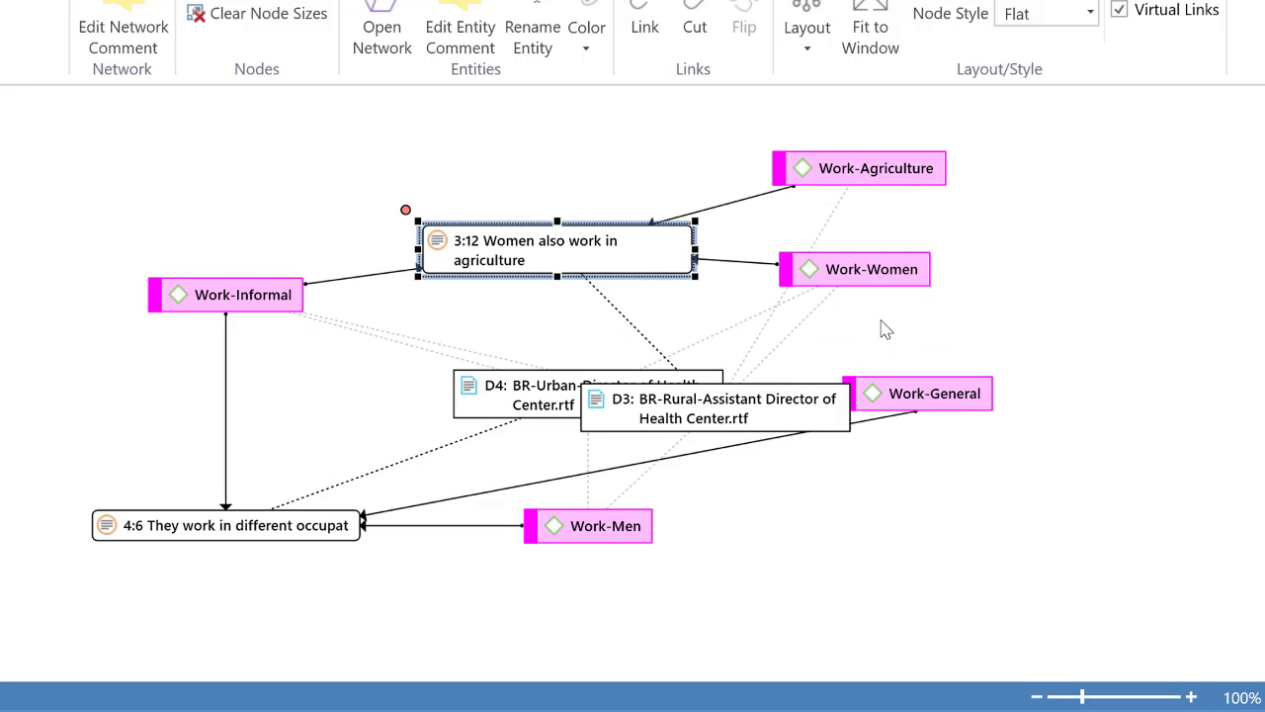
Try the Orthogonal, Orthogonal - Tree and Circular layouts on the 4:6 network.
{"action": "left_click", "coordinate": [807, 57]}
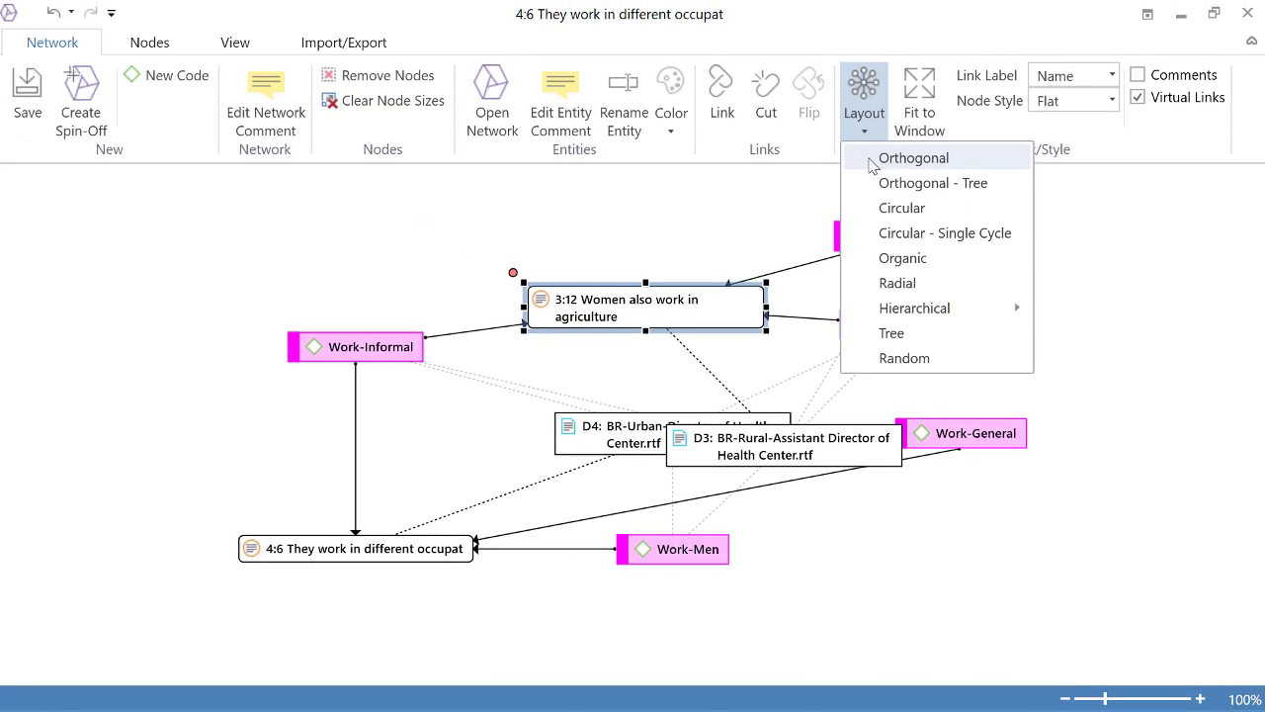
{"action": "left_click", "coordinate": [873, 163]}
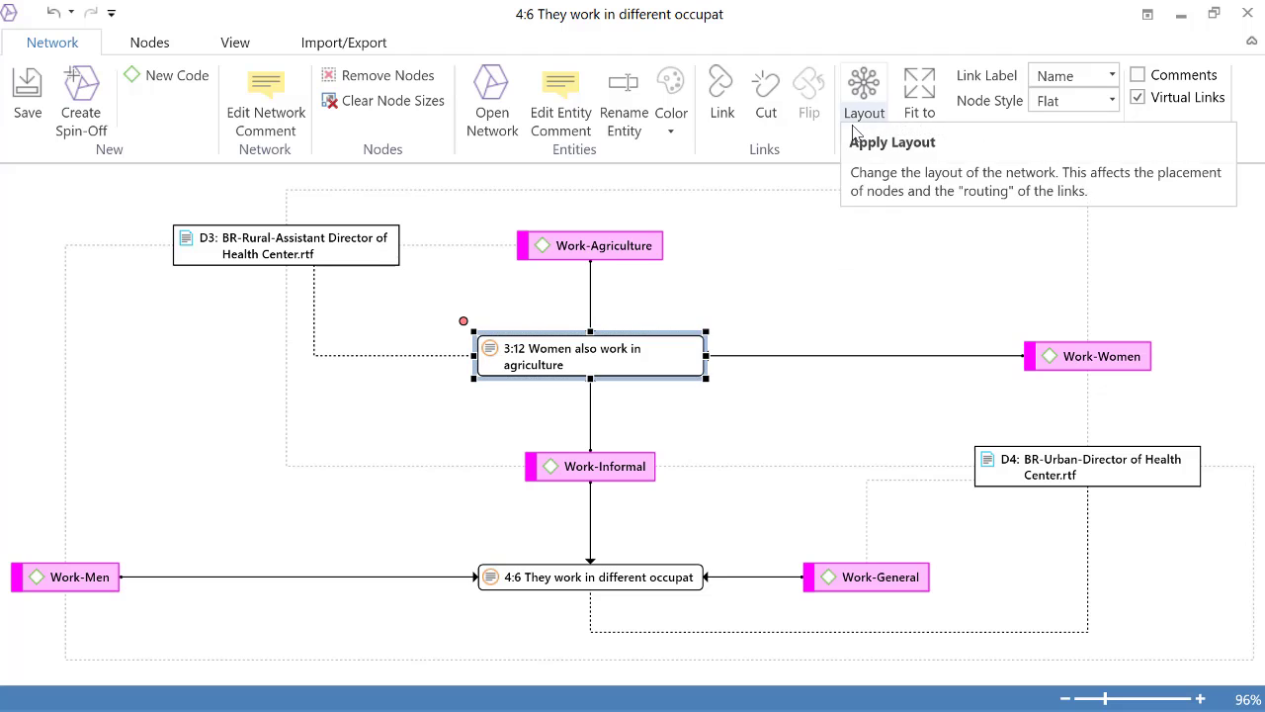
{"action": "left_click", "coordinate": [860, 130]}
{"action": "left_click", "coordinate": [873, 184]}
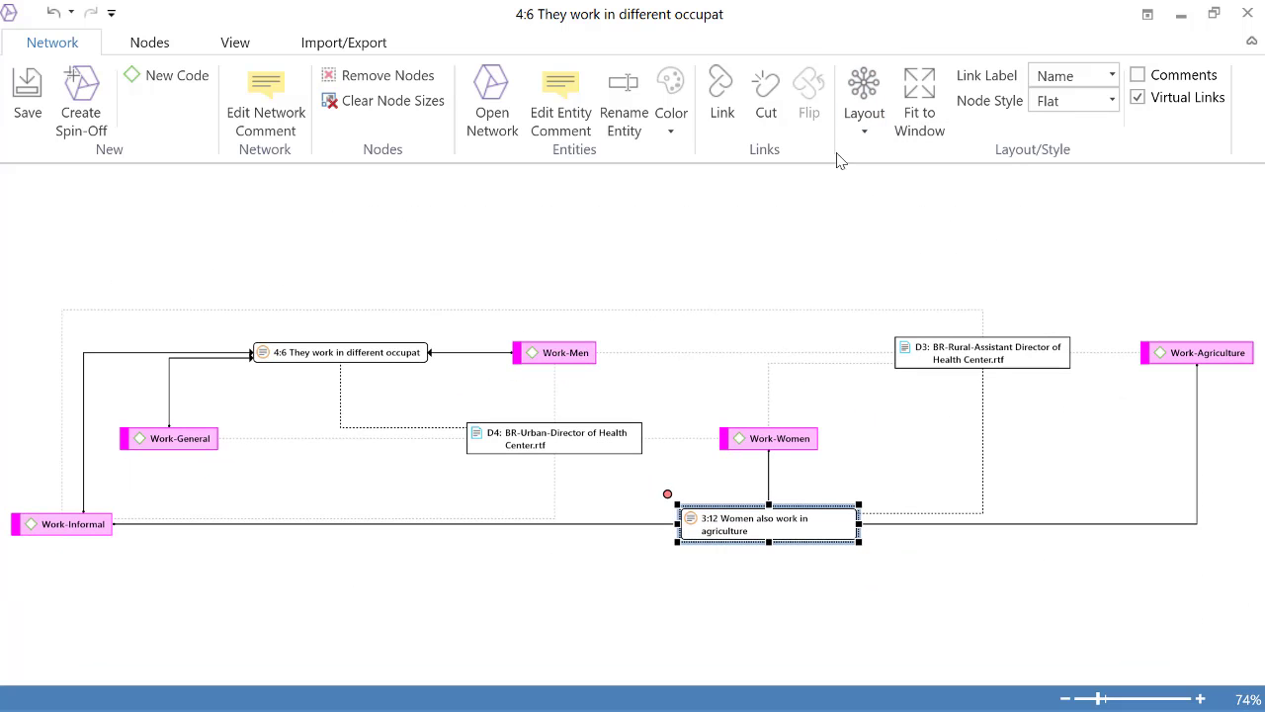
{"action": "left_click", "coordinate": [861, 124]}
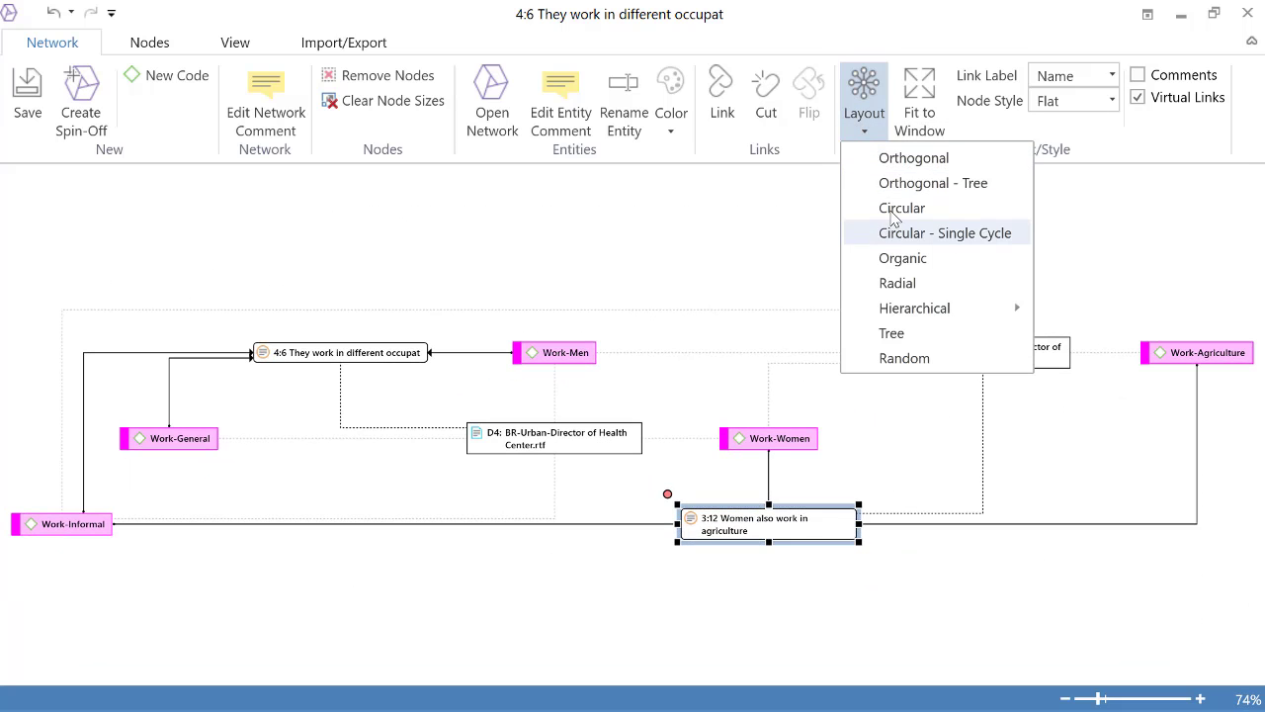
{"action": "left_click", "coordinate": [894, 210]}
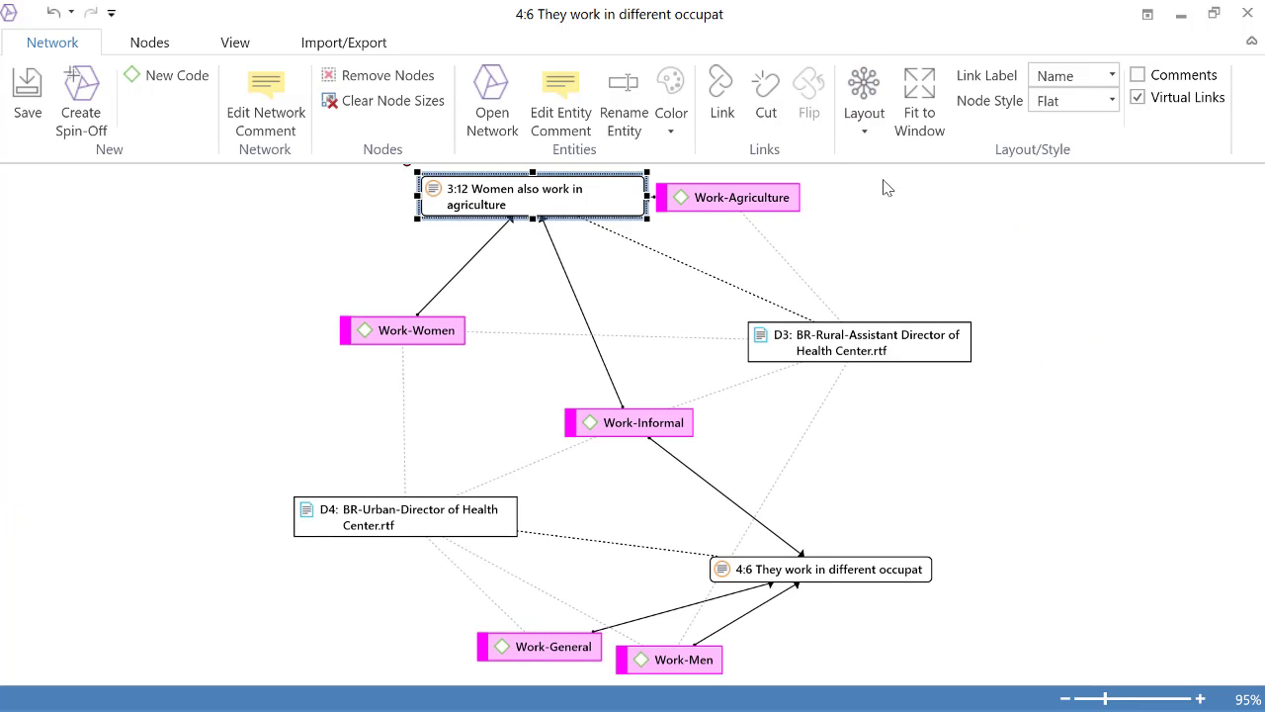
Apply the Hierarchical Downwards layout and select the D4, 4:6 and Work-General nodes.
{"action": "left_click", "coordinate": [865, 129]}
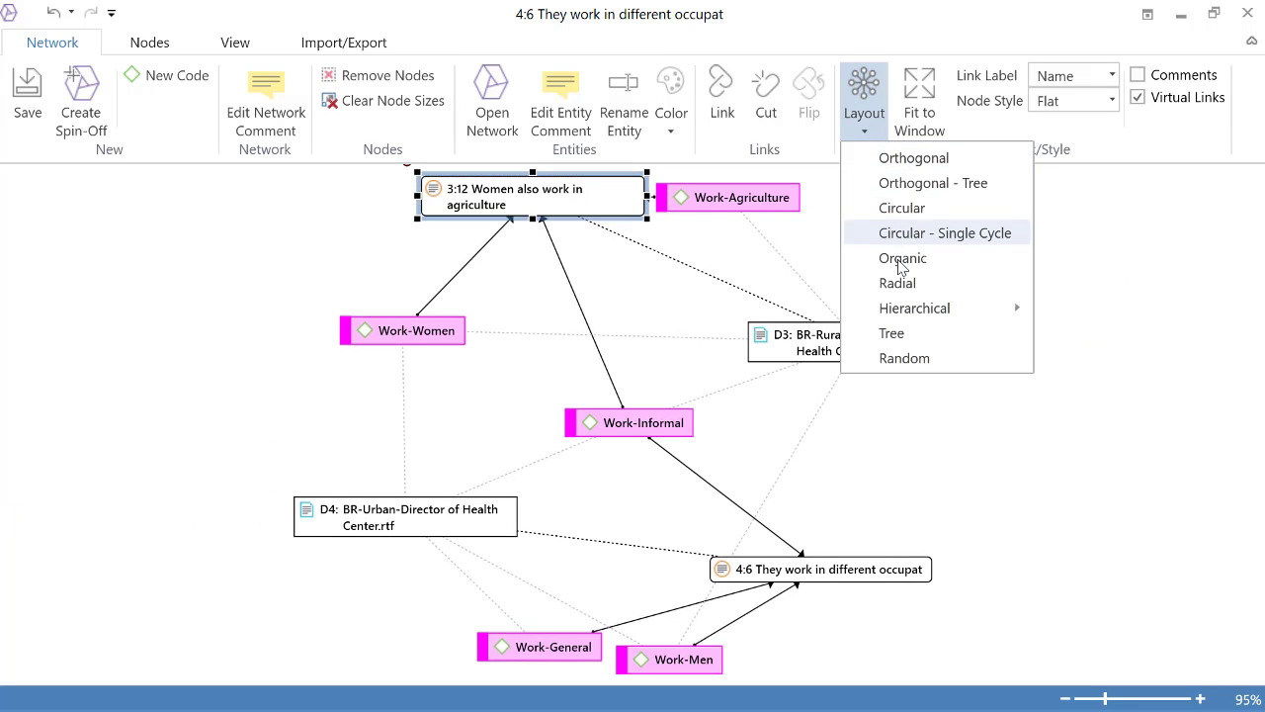
{"action": "mouse_move", "coordinate": [947, 308]}
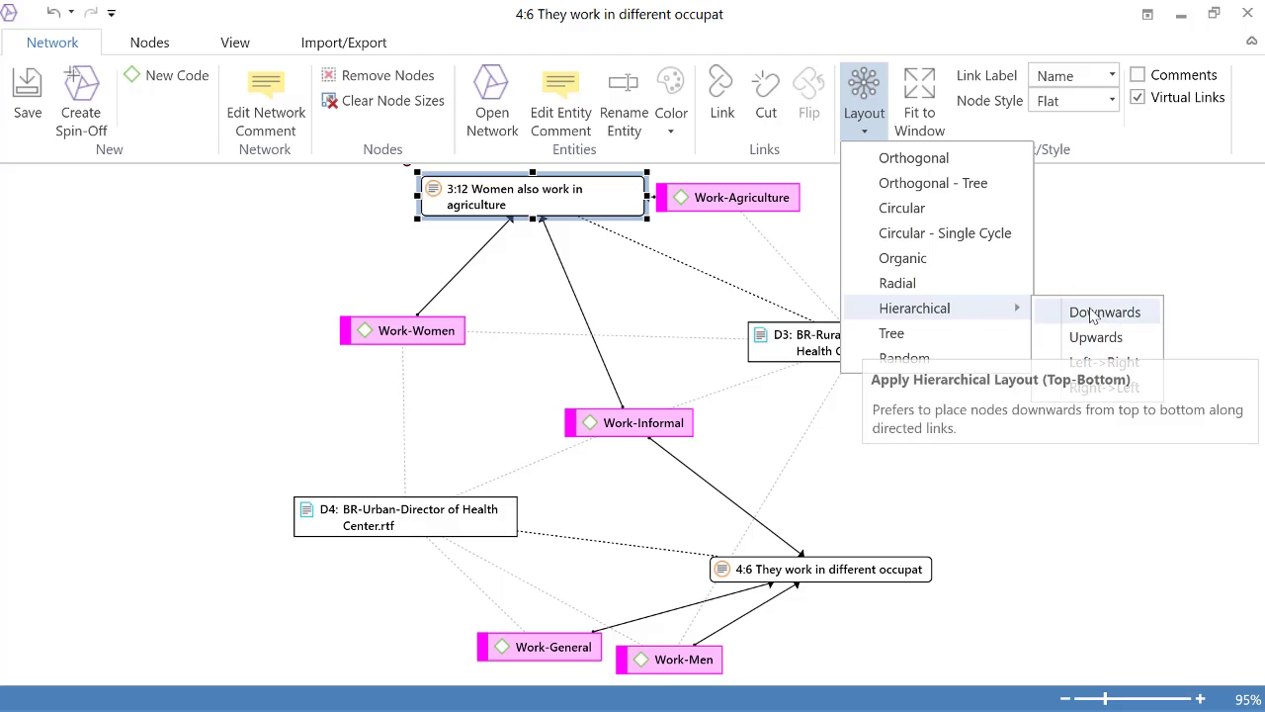
{"action": "left_click", "coordinate": [1078, 312]}
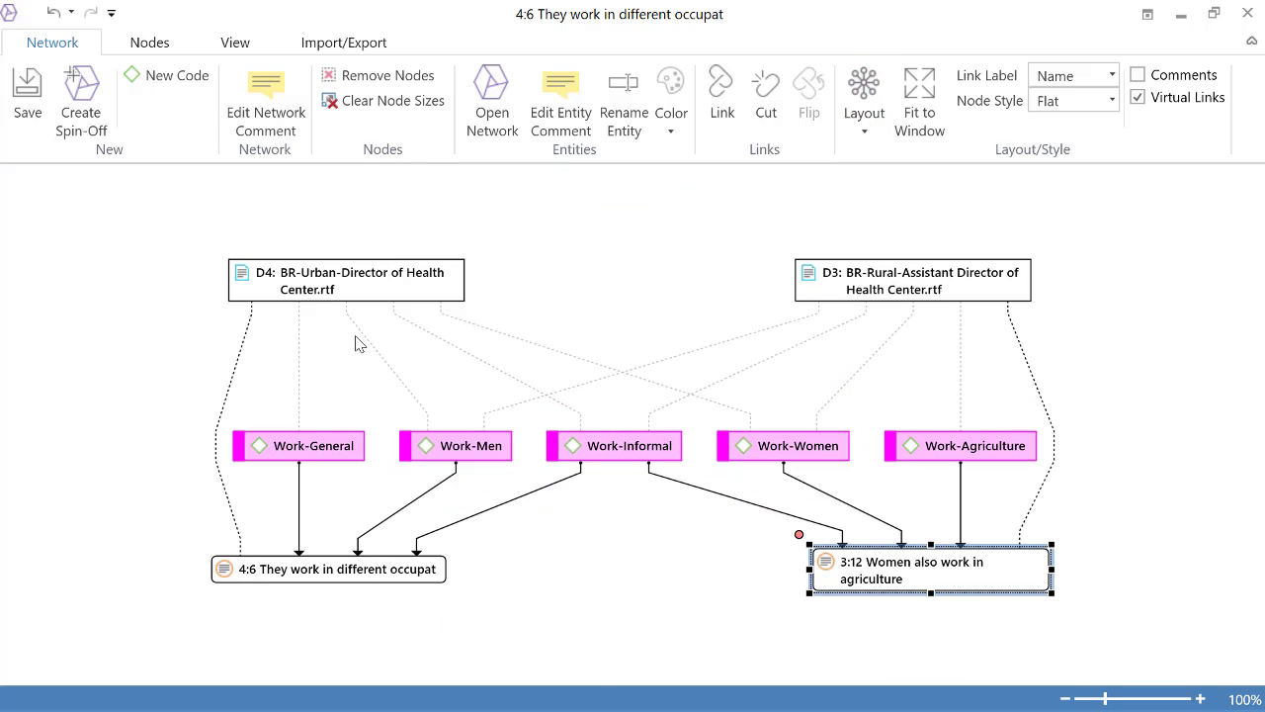
{"action": "left_click", "coordinate": [340, 284]}
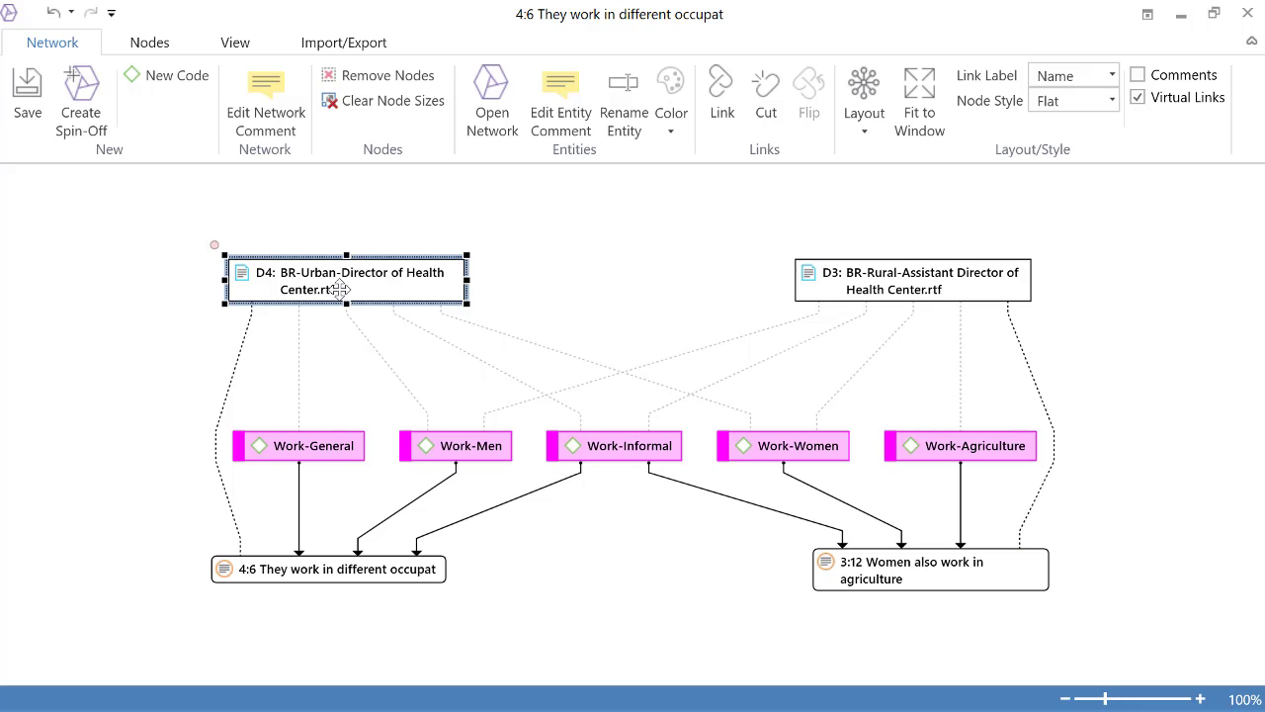
{"action": "left_click", "coordinate": [296, 578]}
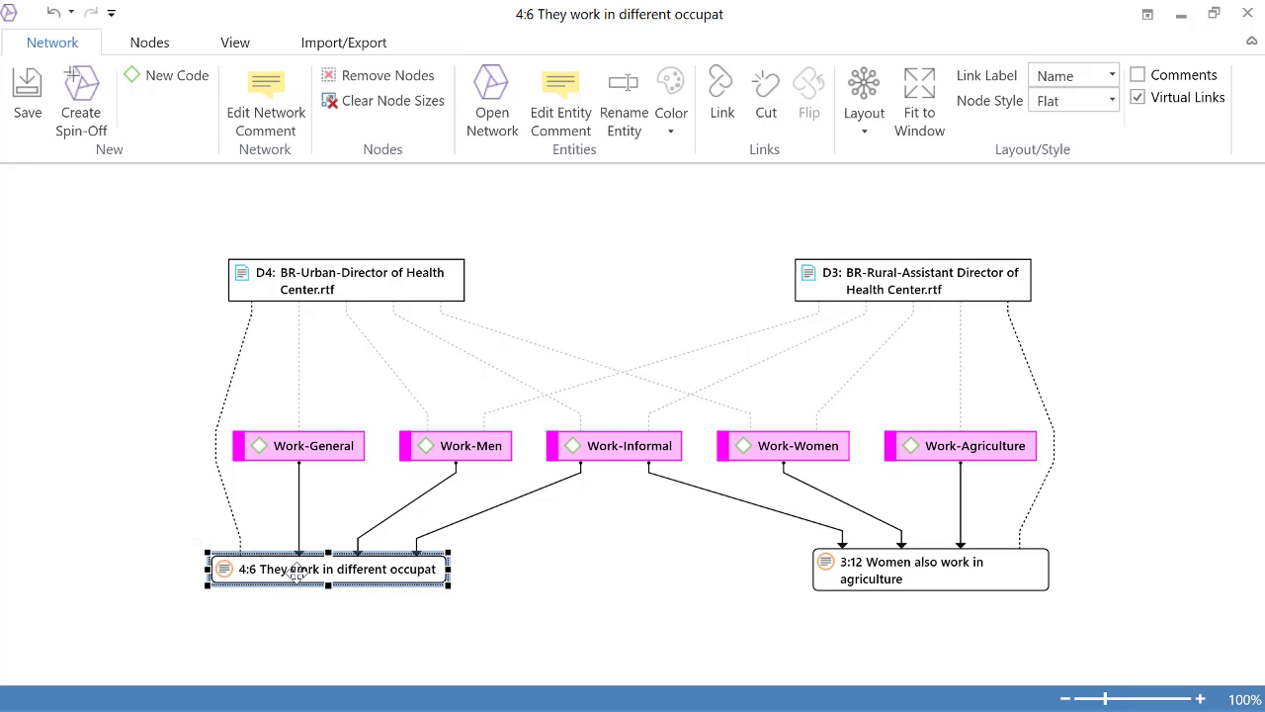
{"action": "left_click", "coordinate": [330, 450]}
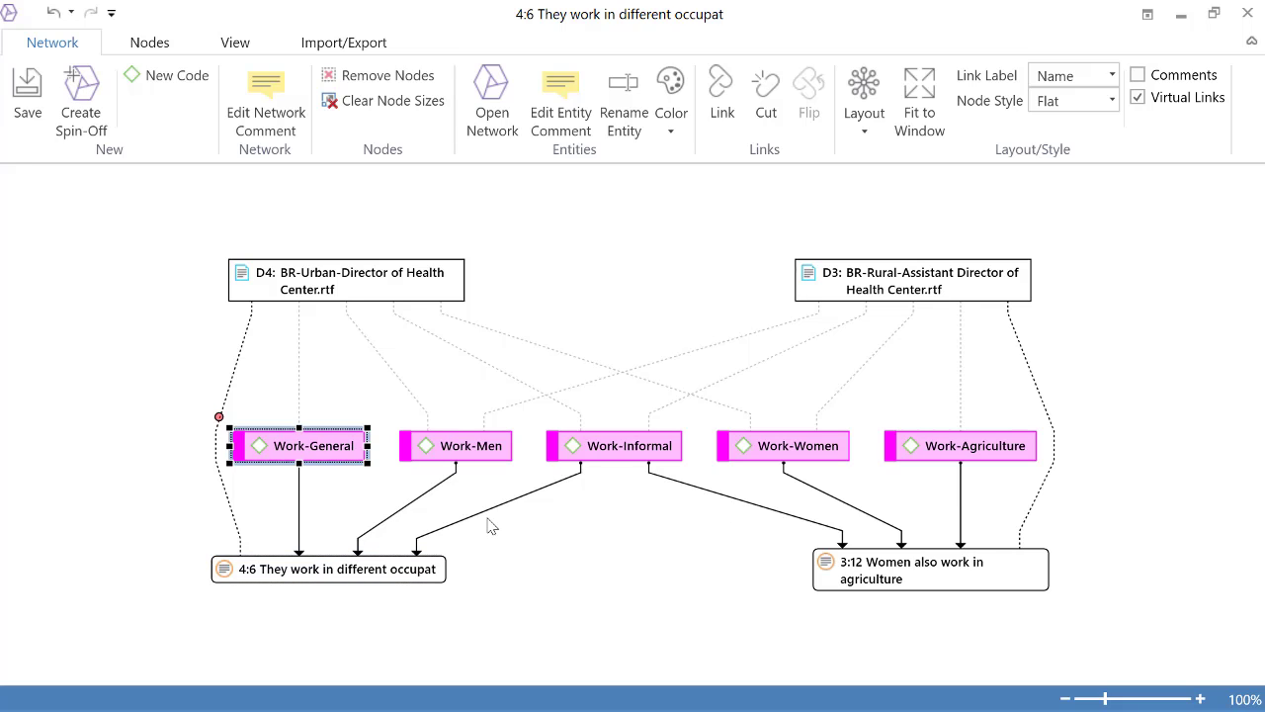
Re-route the network's links as poly lines, then as organic curves.
{"action": "left_click", "coordinate": [238, 44]}
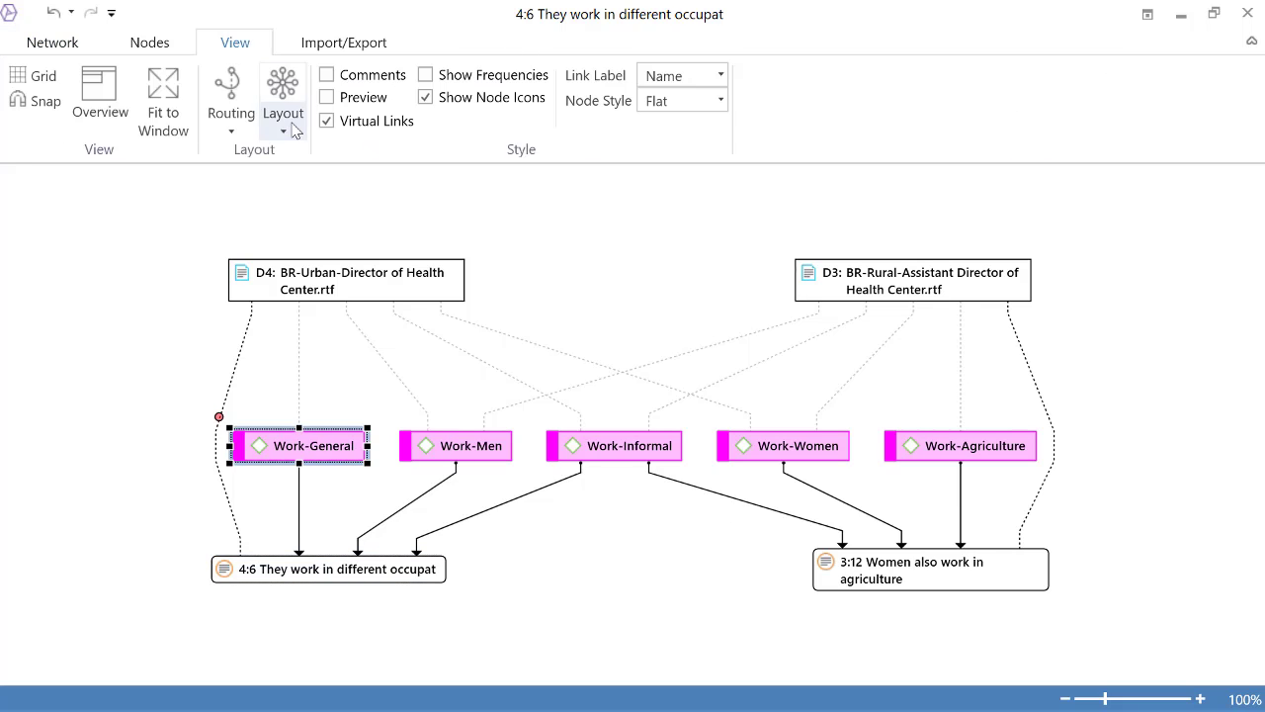
{"action": "left_click", "coordinate": [234, 130]}
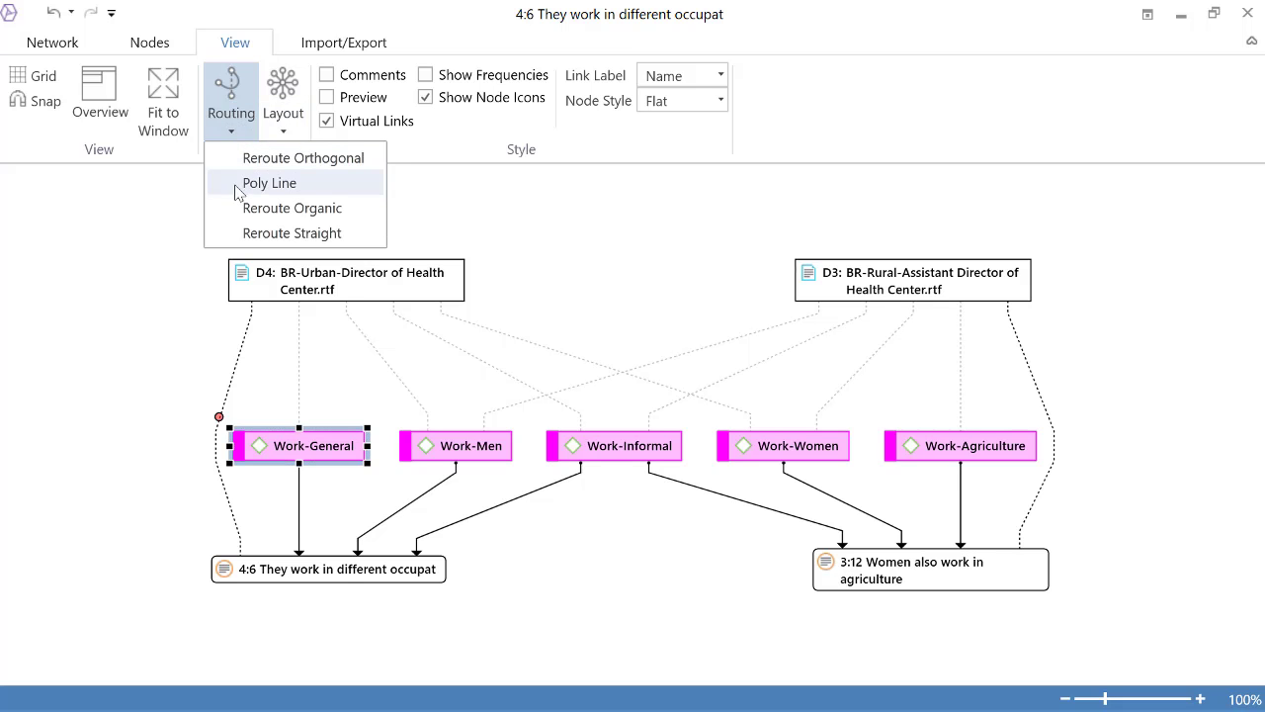
{"action": "left_click", "coordinate": [237, 185]}
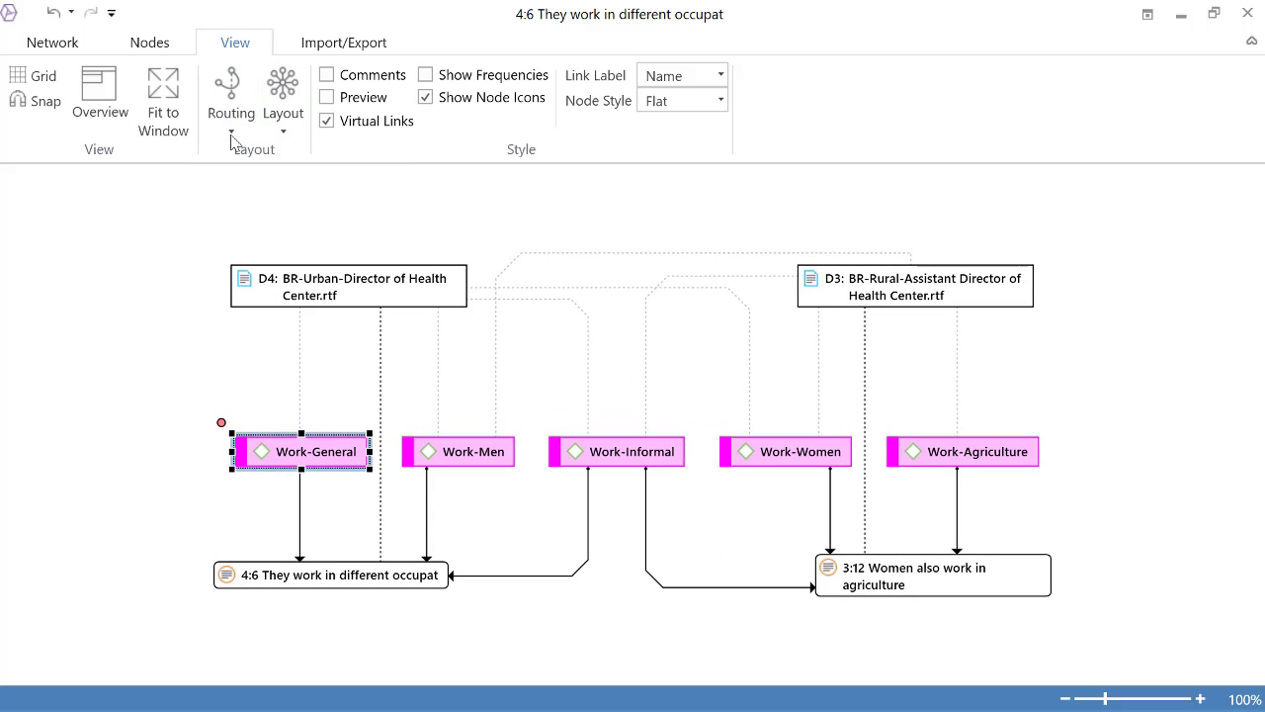
{"action": "left_click", "coordinate": [232, 133]}
{"action": "left_click", "coordinate": [248, 208]}
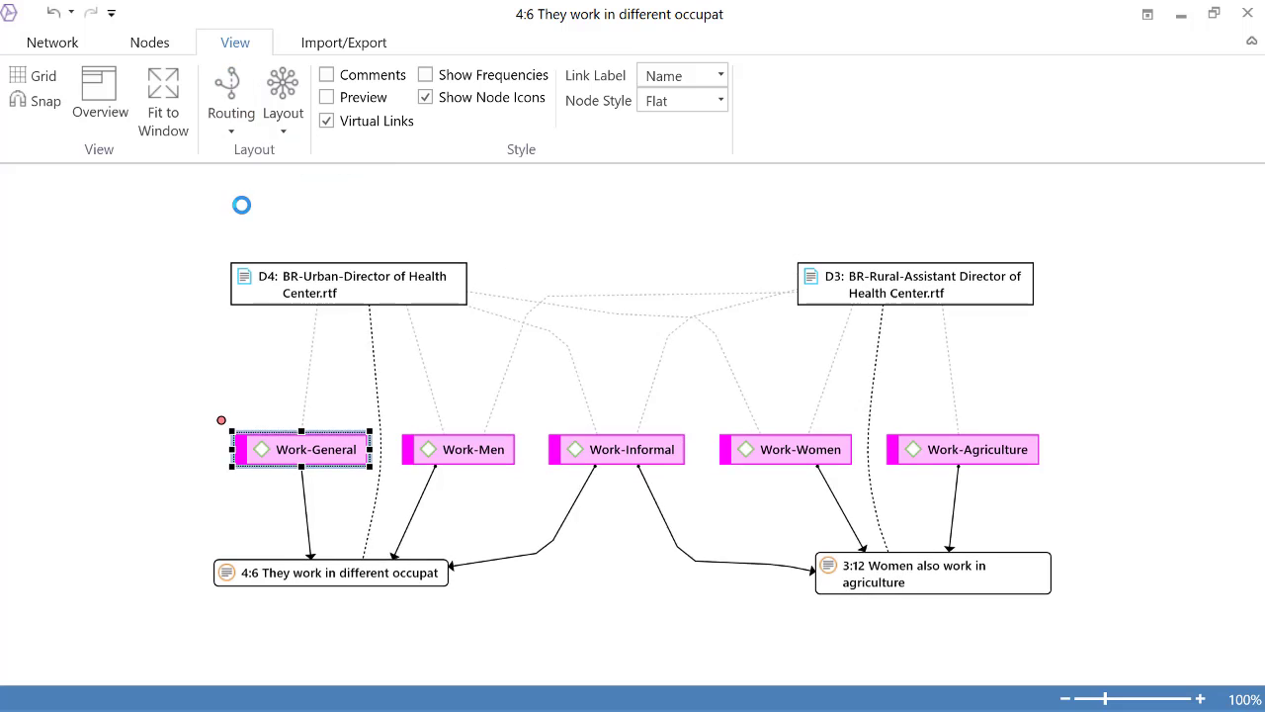
Compare orthogonal and straight link routing, then return to poly line routing.
{"action": "left_click", "coordinate": [234, 131]}
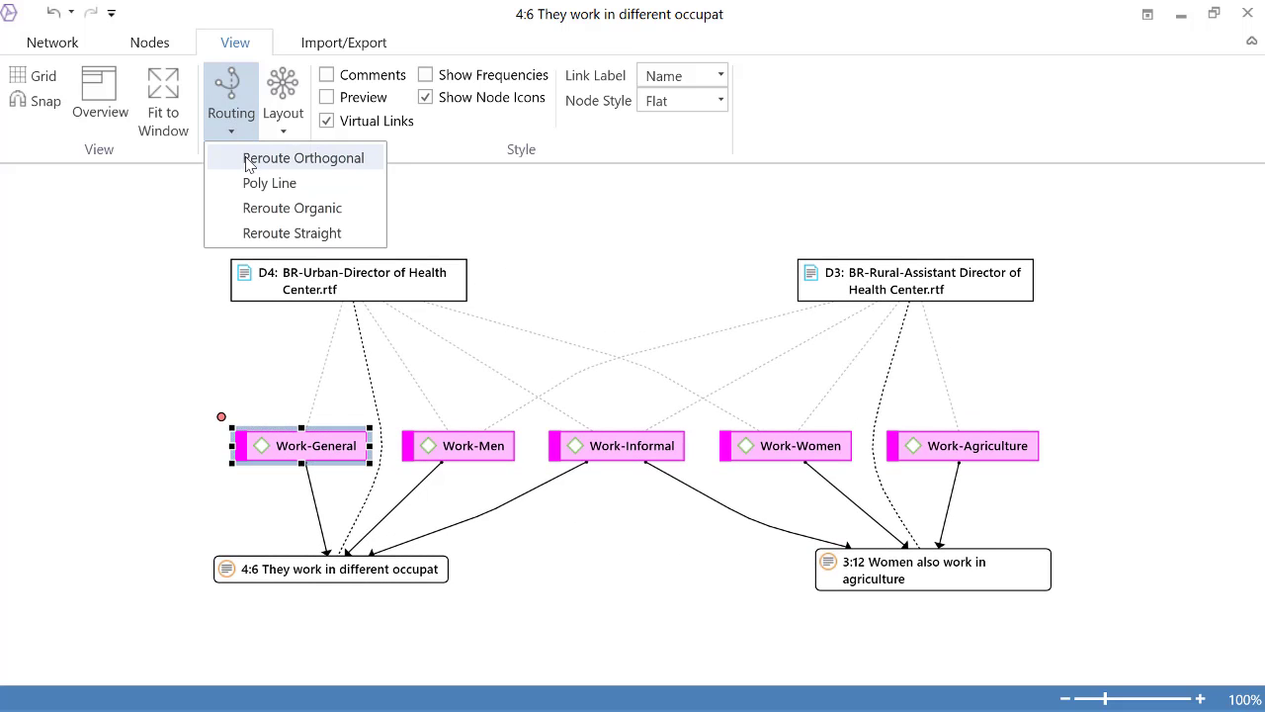
{"action": "left_click", "coordinate": [249, 162]}
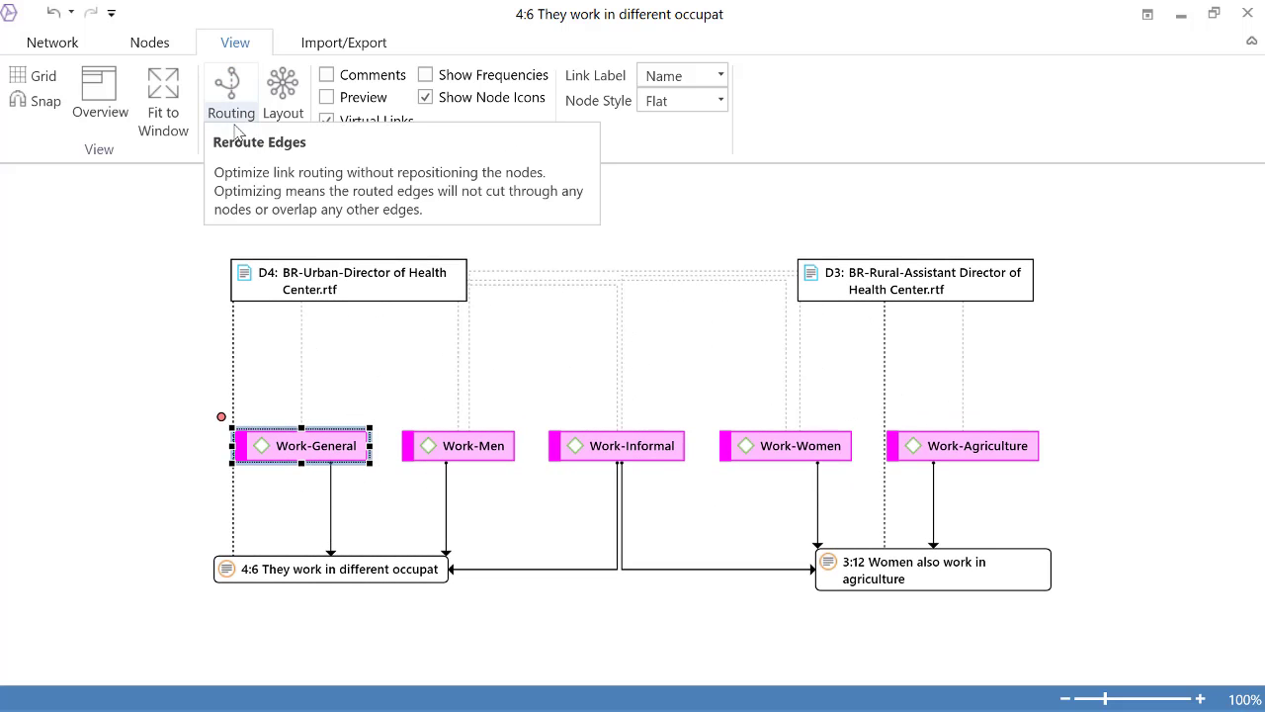
{"action": "left_click", "coordinate": [235, 131]}
{"action": "left_click", "coordinate": [259, 237]}
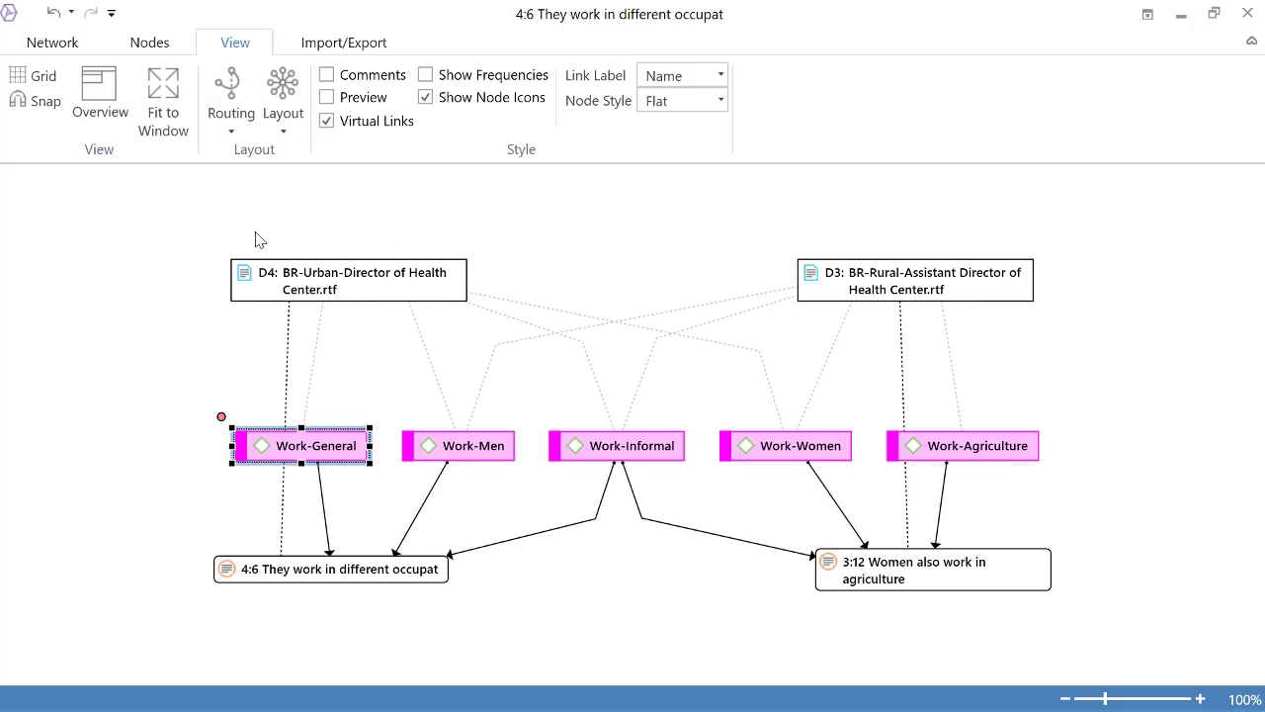
{"action": "left_click", "coordinate": [233, 130]}
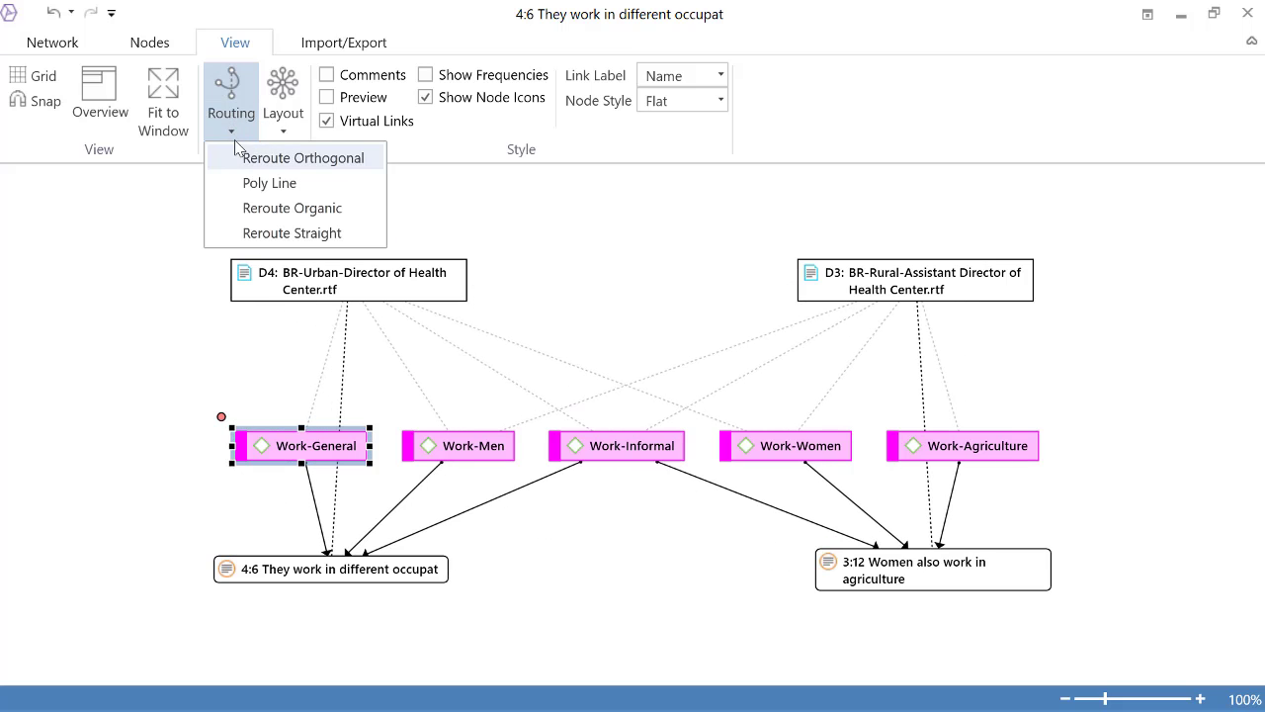
{"action": "left_click", "coordinate": [259, 184]}
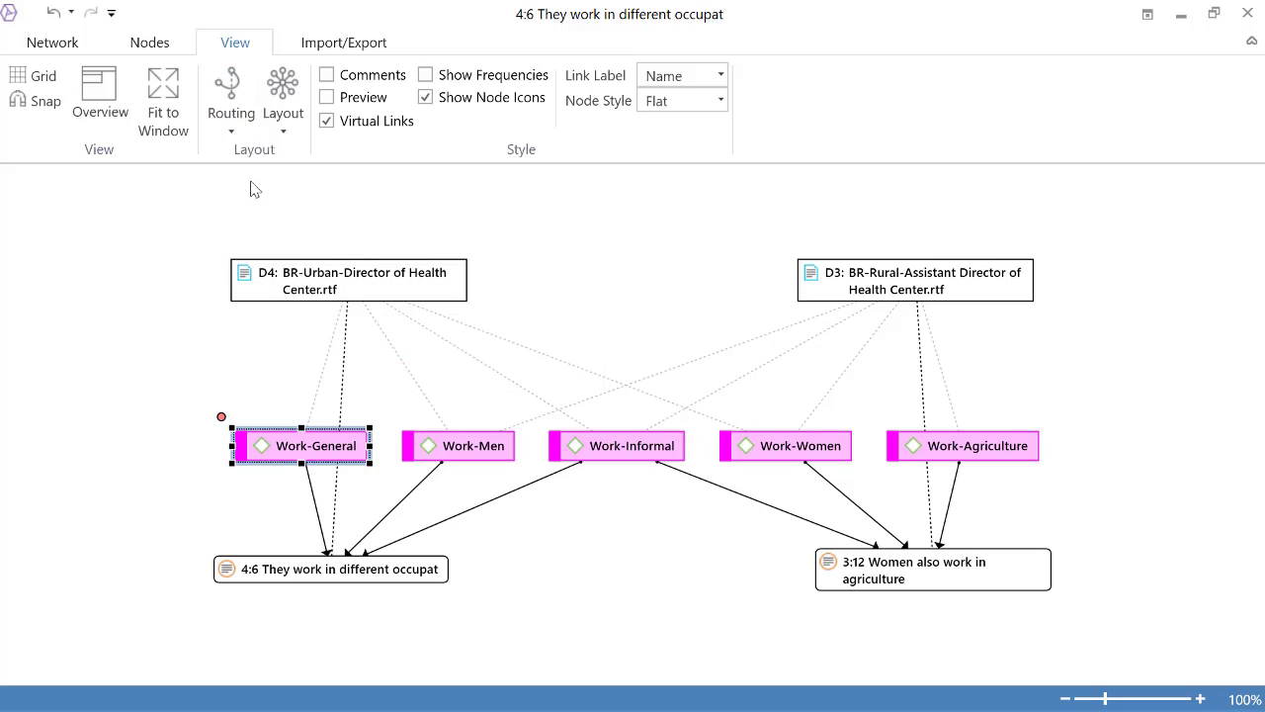
{"action": "left_click", "coordinate": [278, 125]}
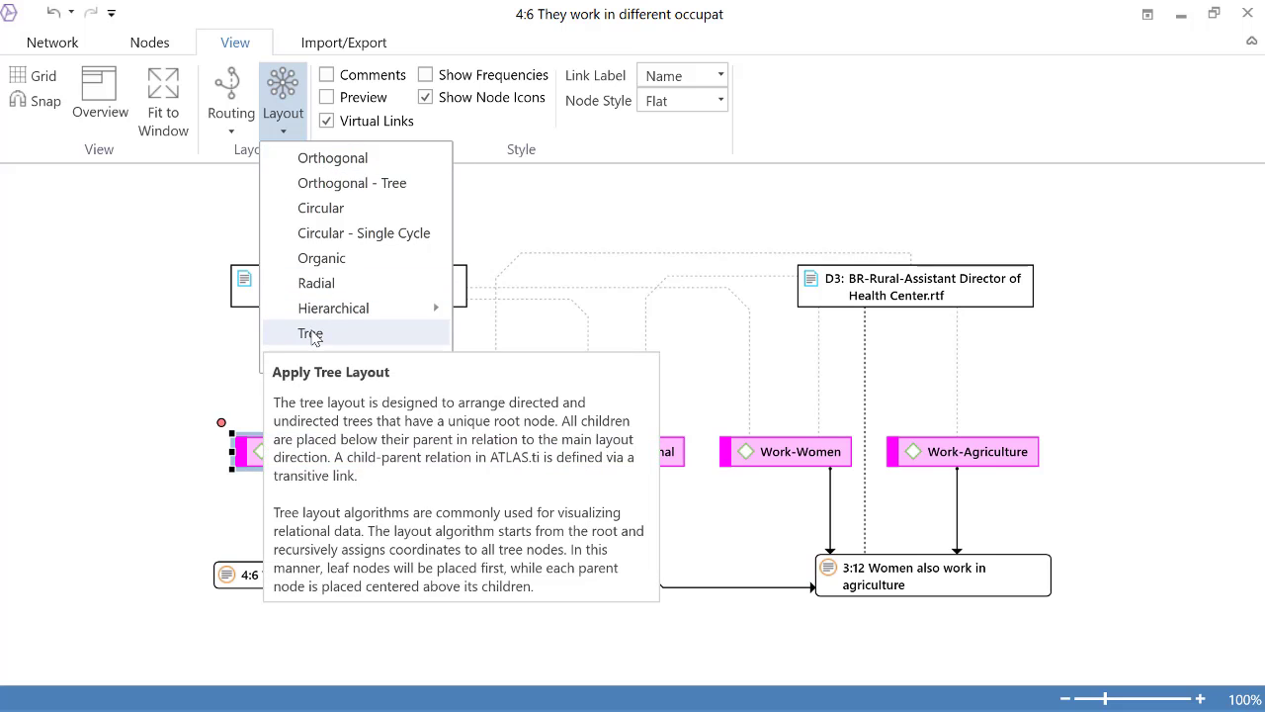
Apply the Tree layout so quotation 4:6 sits at the top of the network.
{"action": "left_click", "coordinate": [313, 334]}
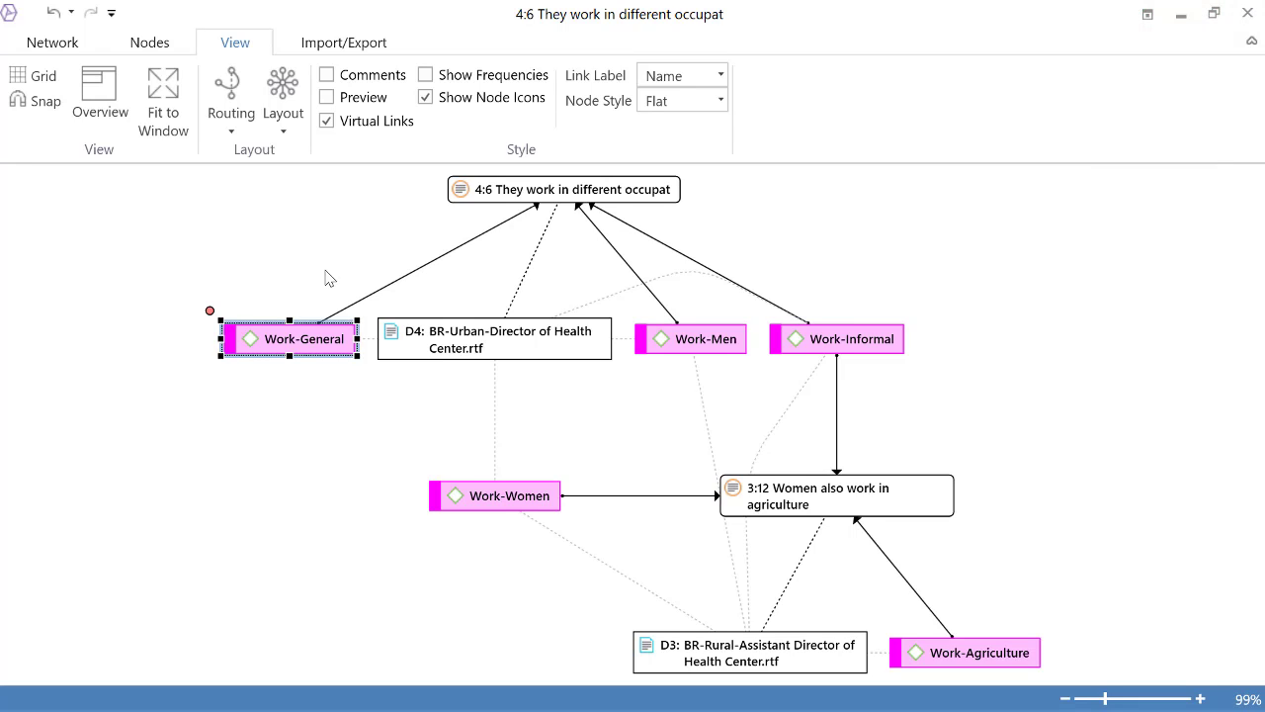
{"action": "right_click", "coordinate": [519, 353]}
{"action": "mouse_move", "coordinate": [564, 481]}
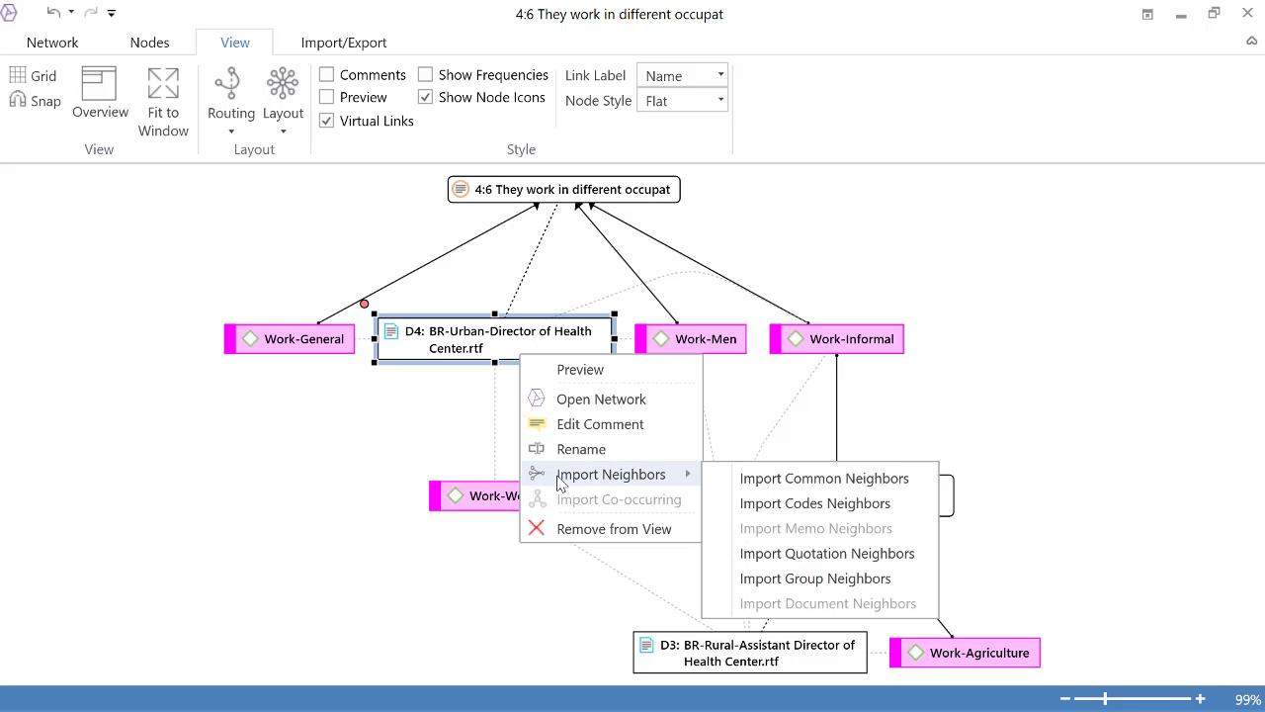
{"action": "left_click", "coordinate": [362, 454]}
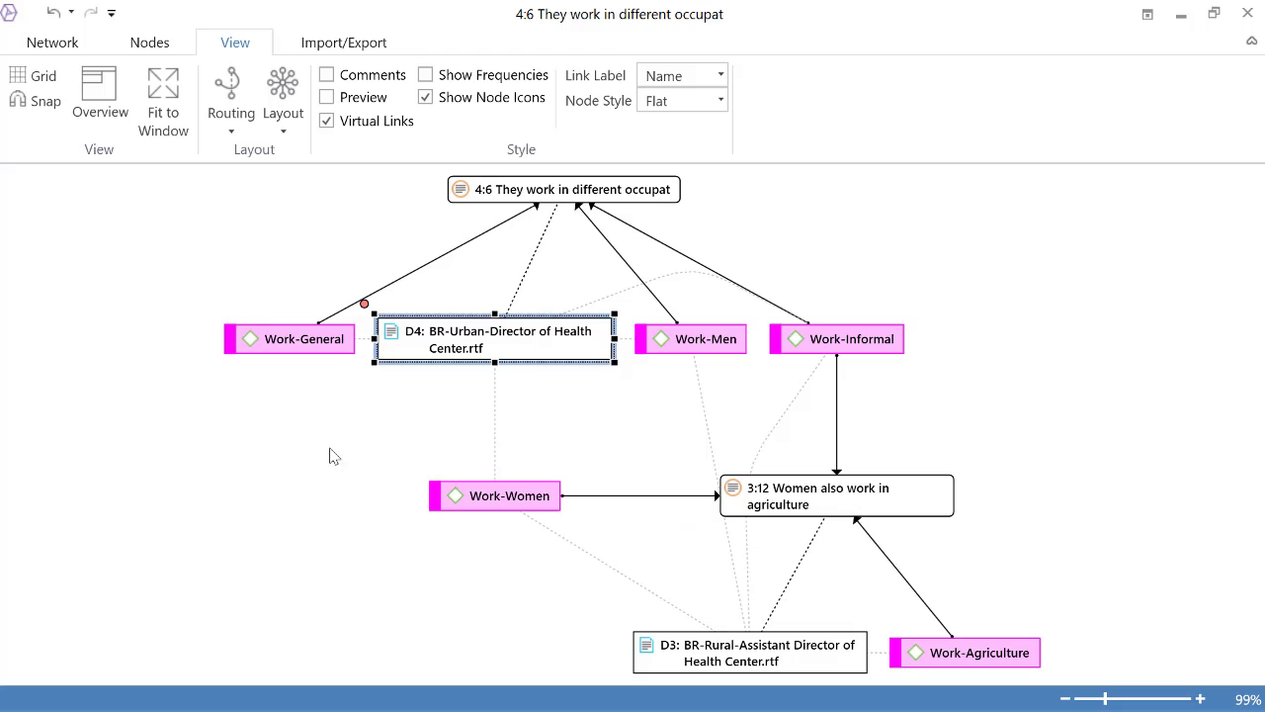
{"action": "left_click", "coordinate": [151, 463]}
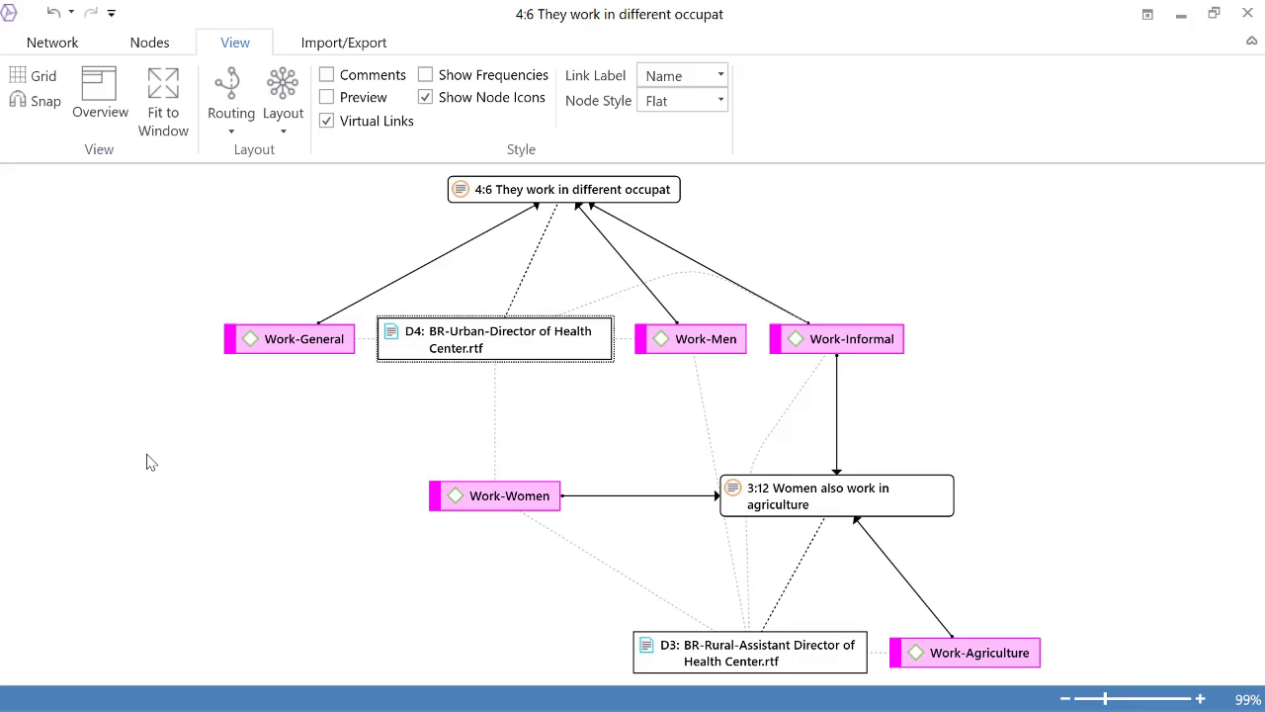
{"action": "left_click", "coordinate": [307, 341]}
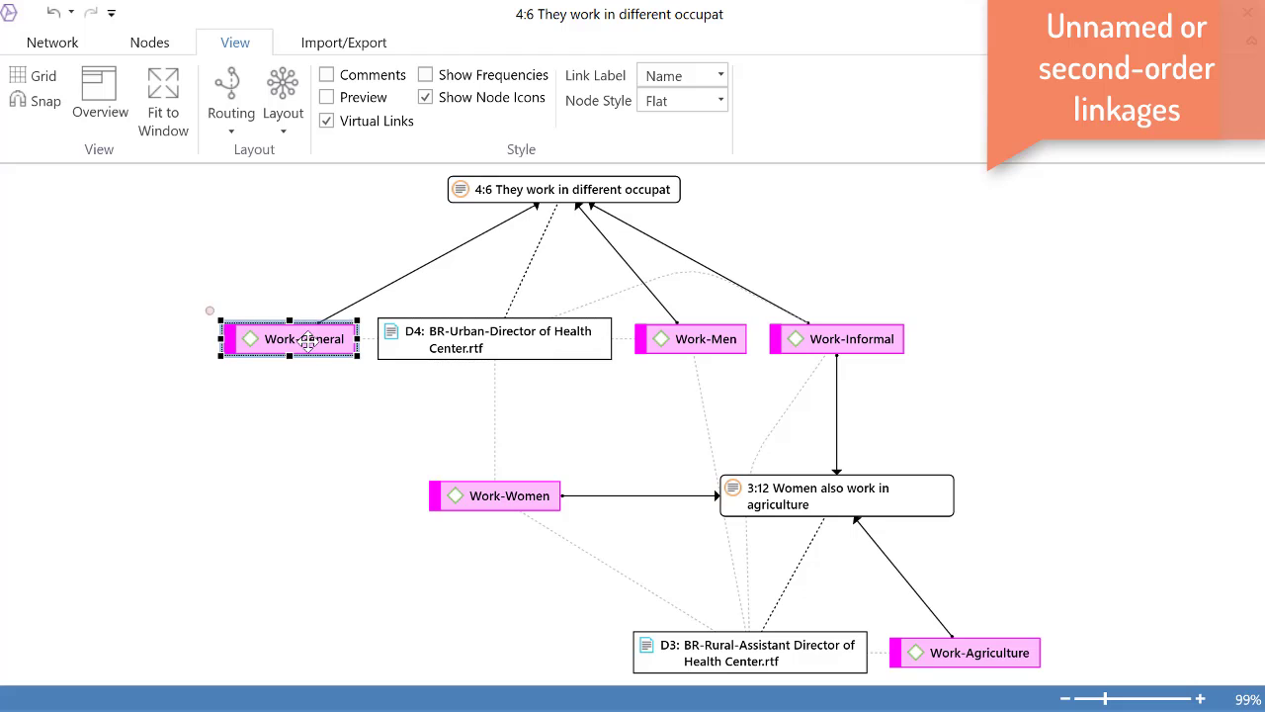
{"action": "left_click", "coordinate": [452, 336]}
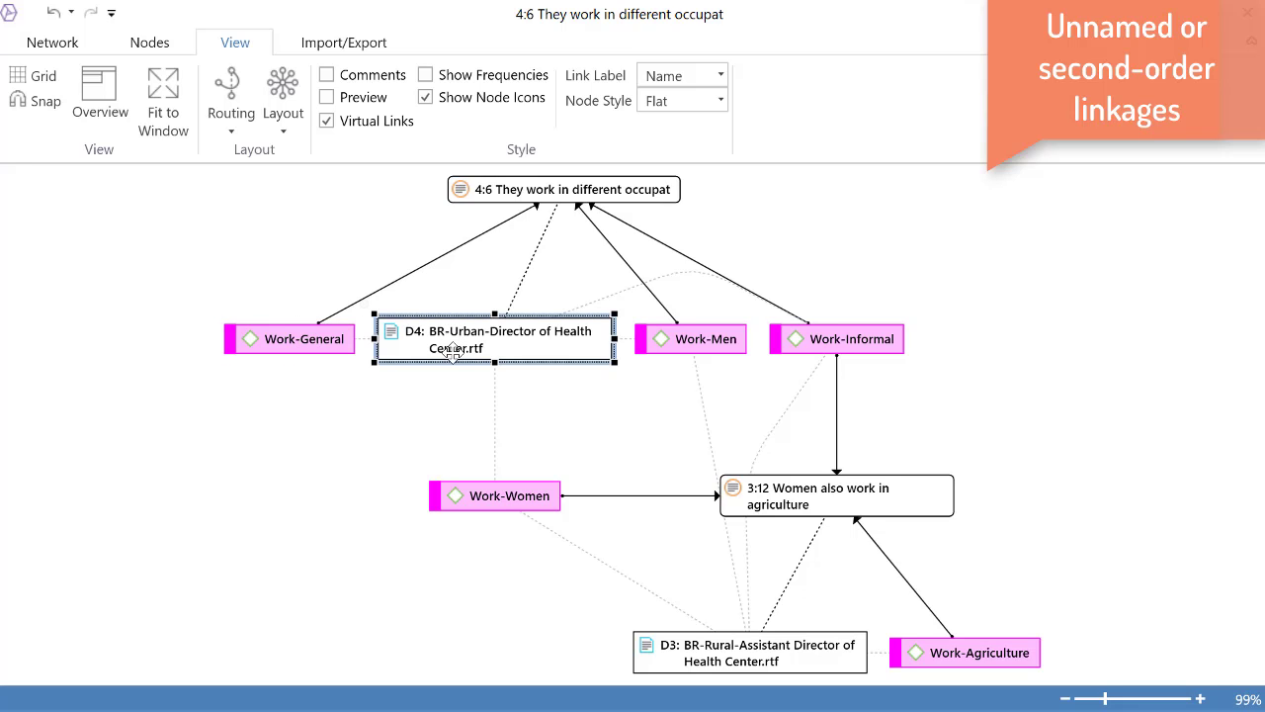